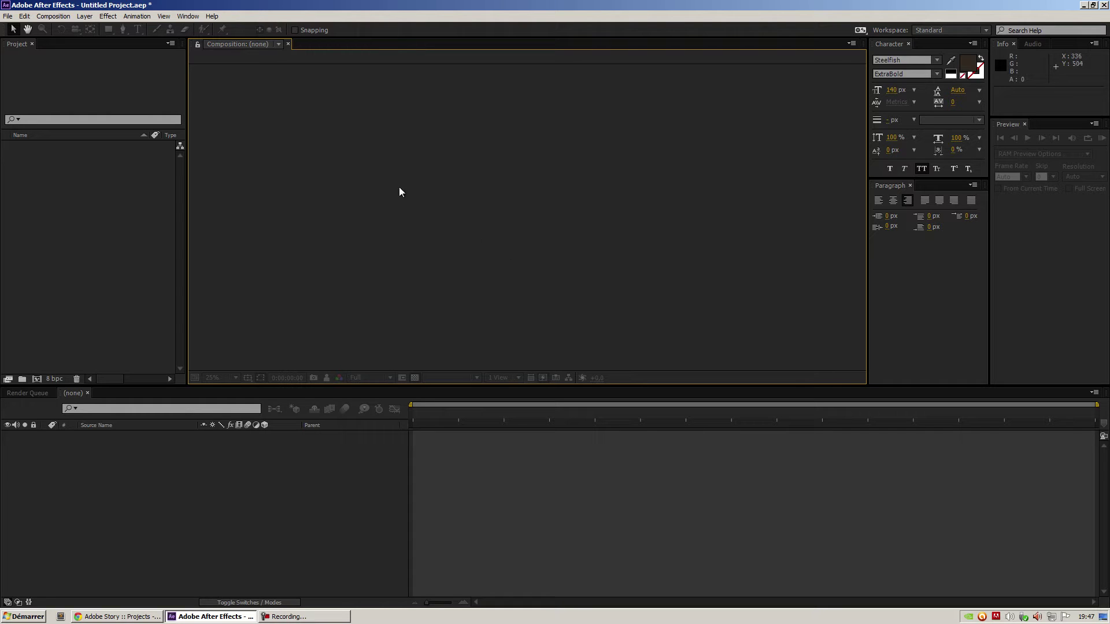
# Run ScriptBoarding_v1.0.jsxbin through Run Script File with the *.jsxbin file filter.
pyautogui.click(8, 16)
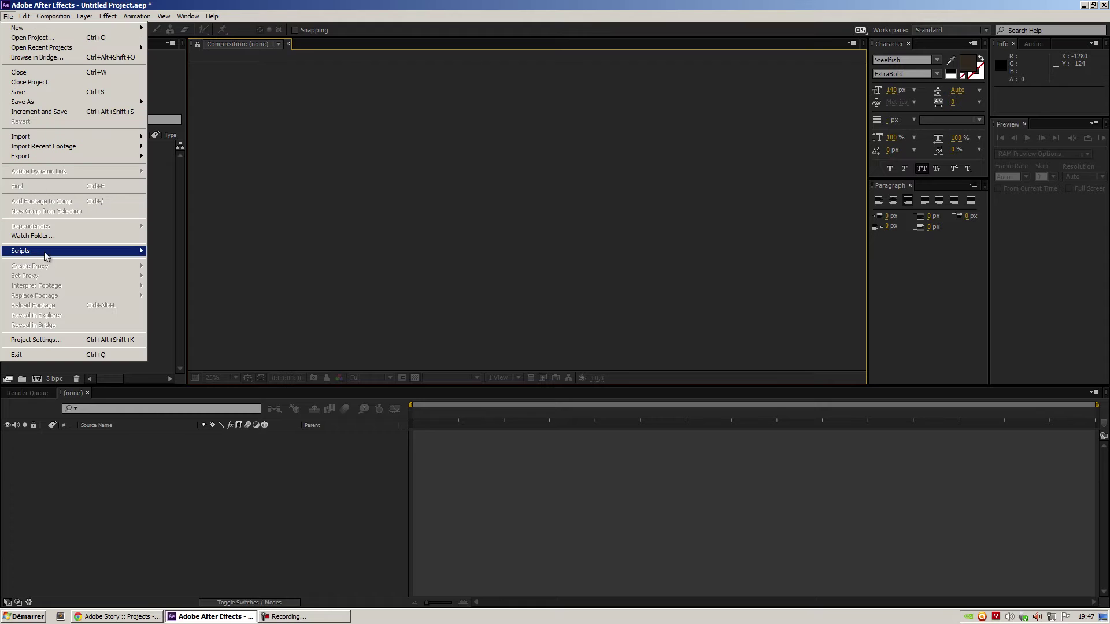
pyautogui.moveTo(35, 251)
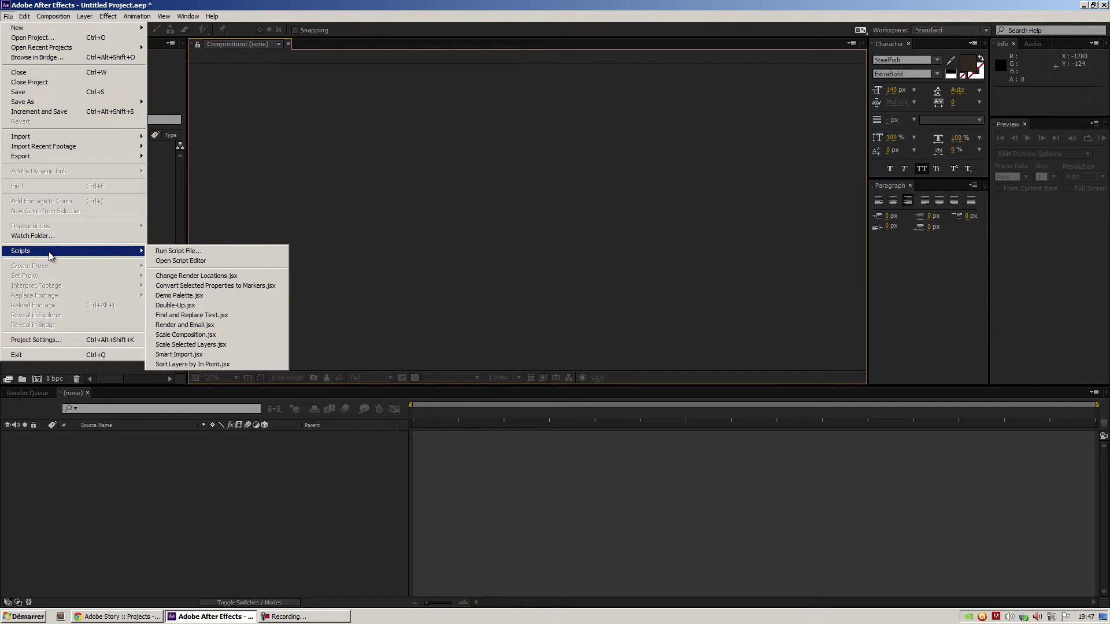
pyautogui.click(179, 255)
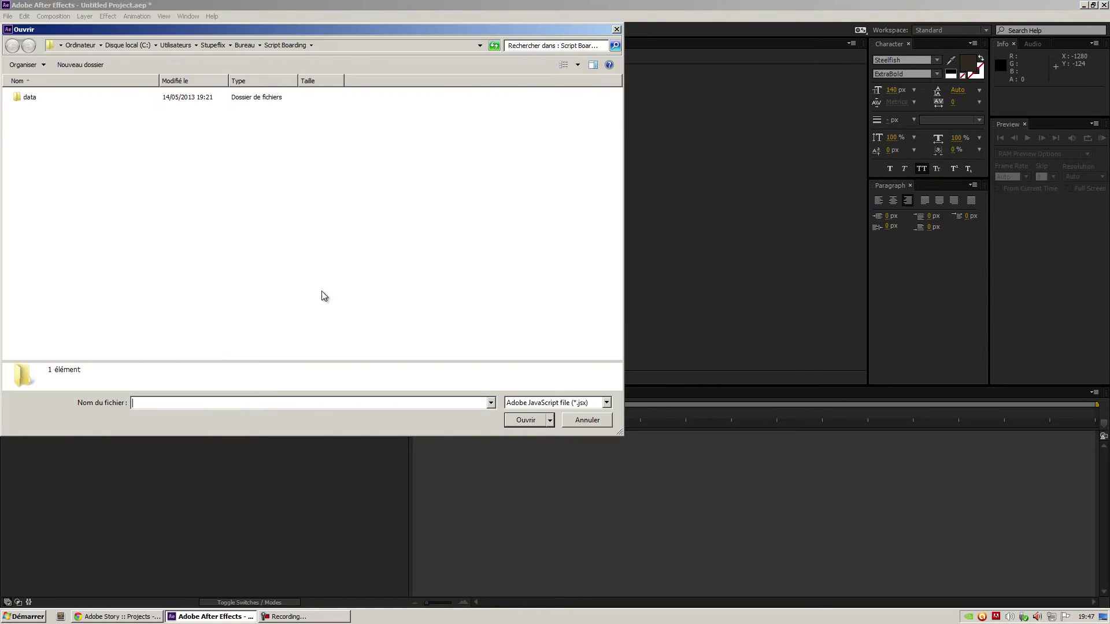
pyautogui.click(564, 402)
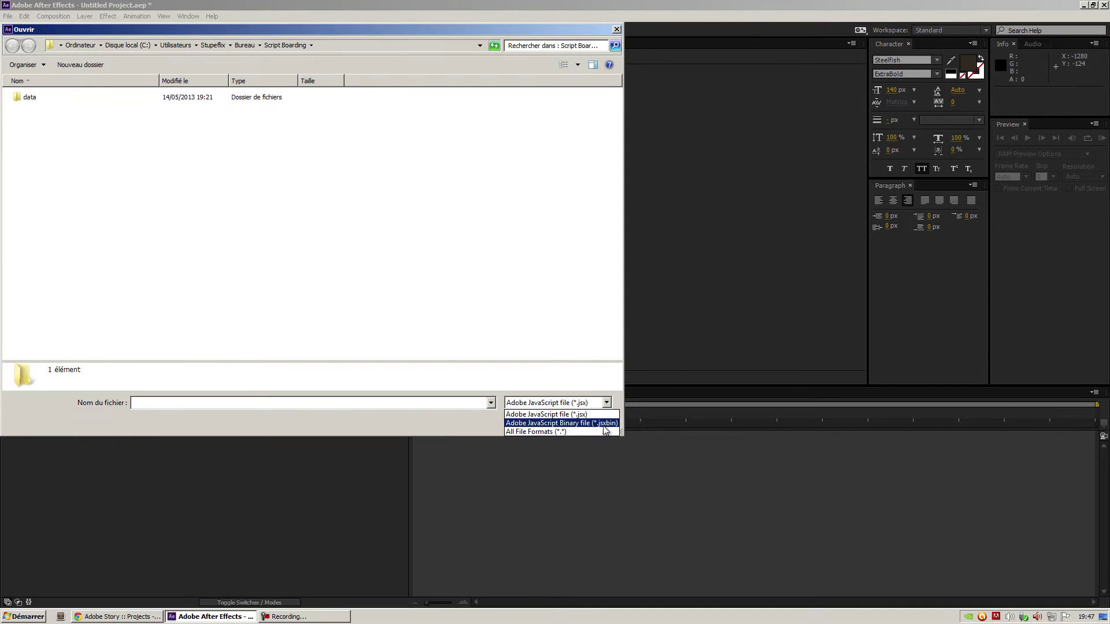
pyautogui.click(606, 423)
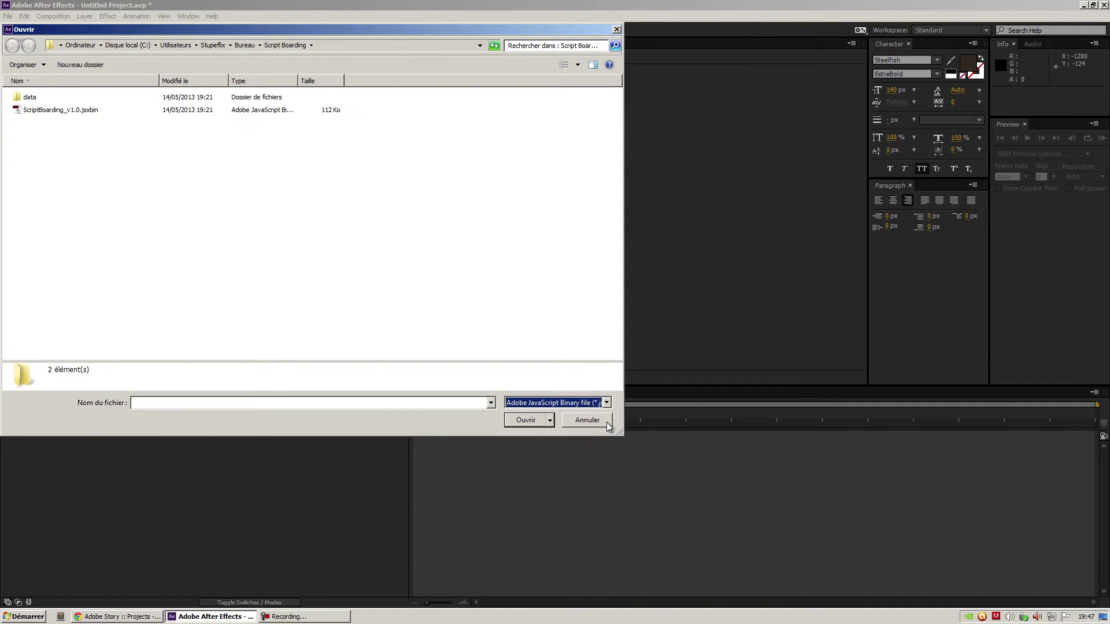
pyautogui.doubleClick(33, 110)
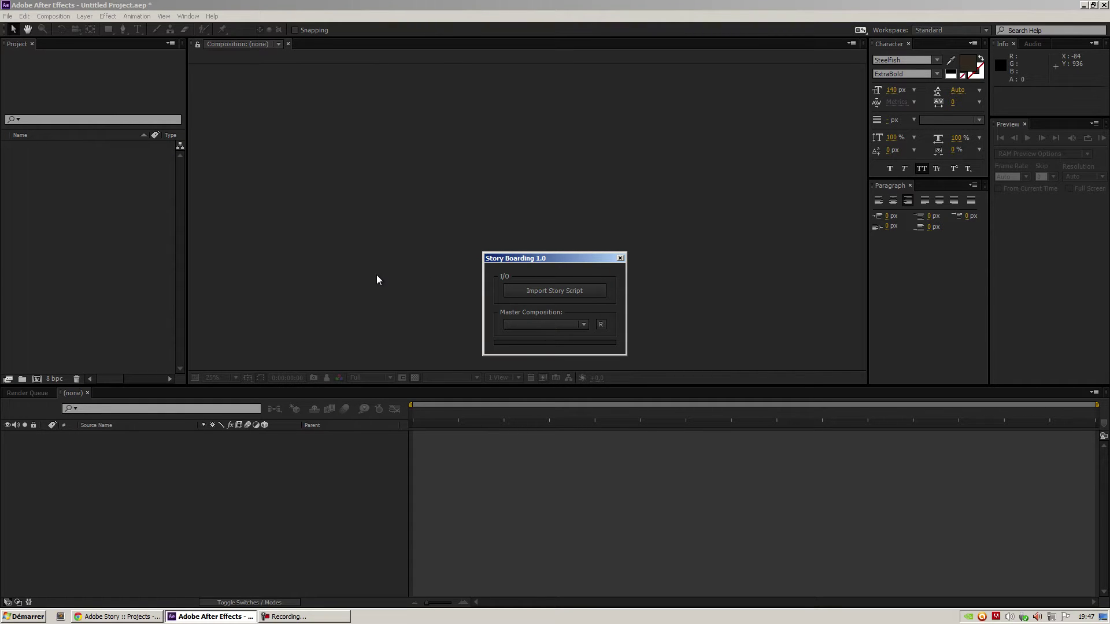
# Drag the Story Boarding 1.0 panel up and to the left.
pyautogui.moveTo(570, 258); pyautogui.dragTo(560, 223)
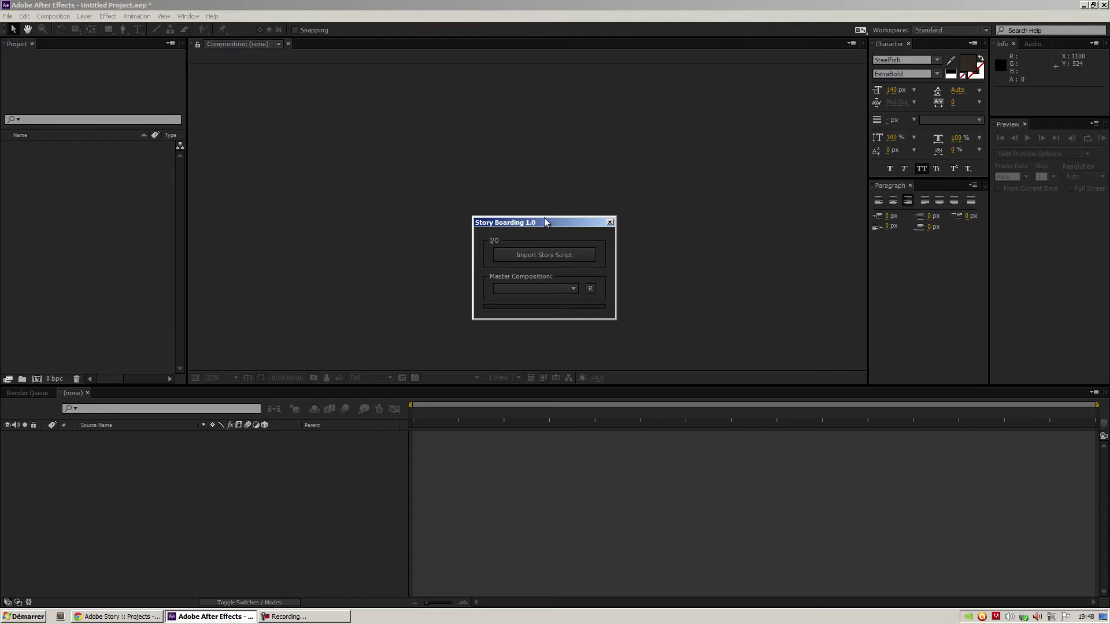
pyautogui.moveTo(544, 219); pyautogui.dragTo(505, 170)
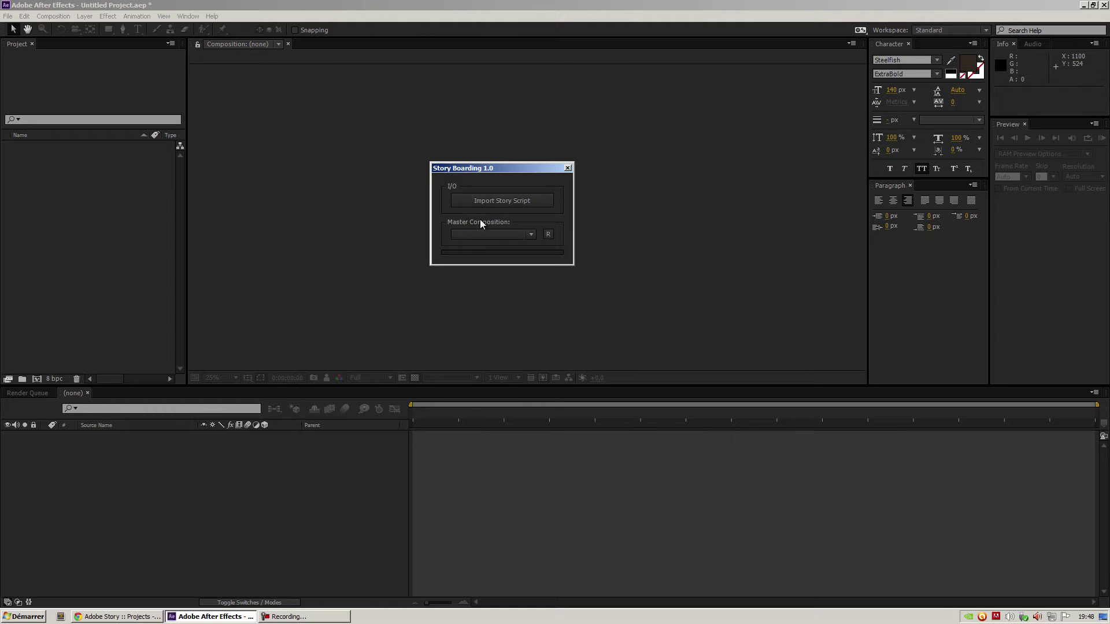
# Minimize After Effects and bring the Adobe Story browser window forward.
pyautogui.click(1083, 5)
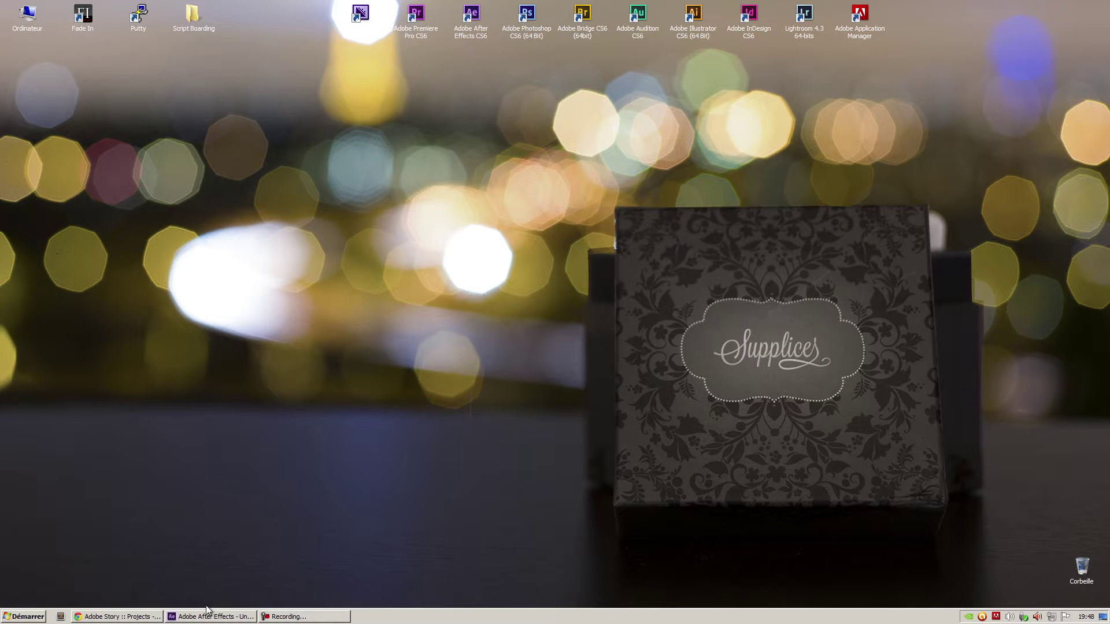
pyautogui.click(122, 617)
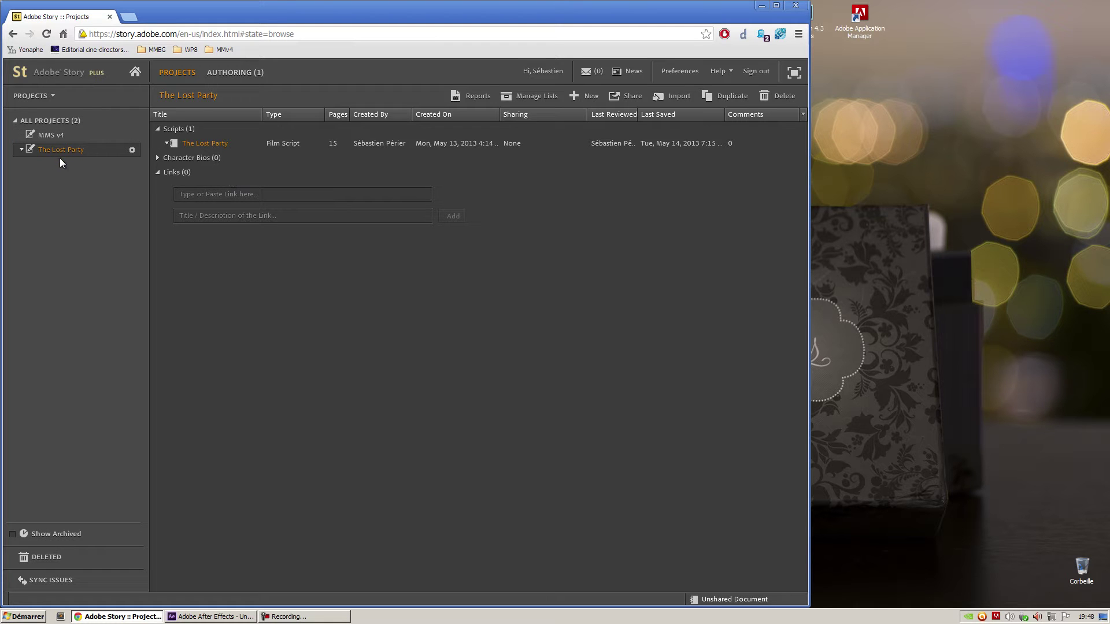
# Open The Lost Party script and scroll to page 1's INT. CAB - DAY scene.
pyautogui.click(202, 142)
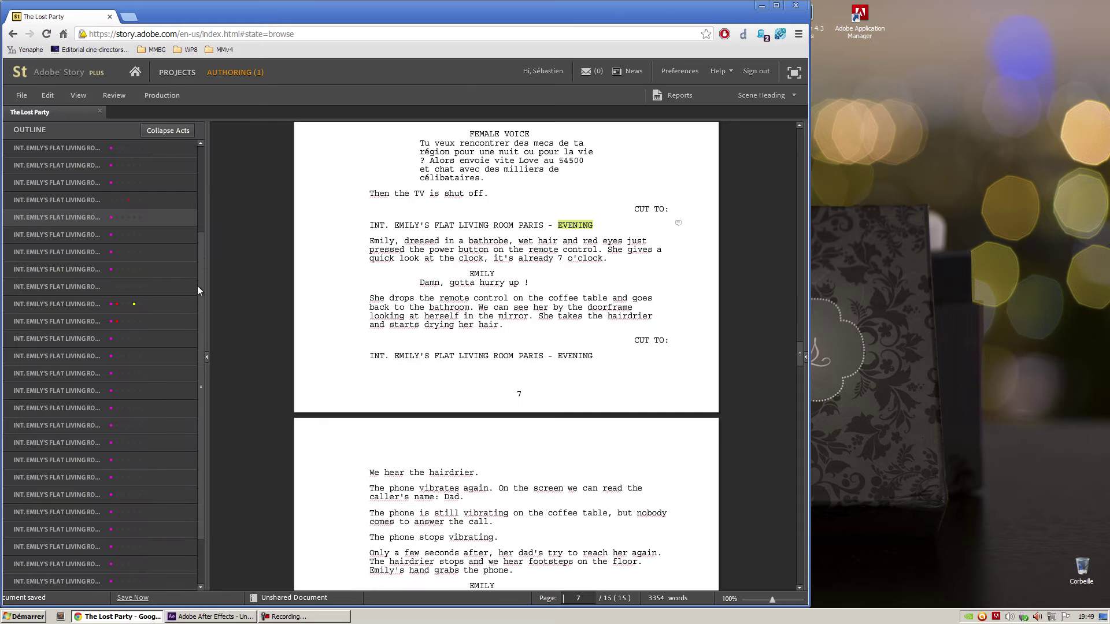
pyautogui.click(484, 191)
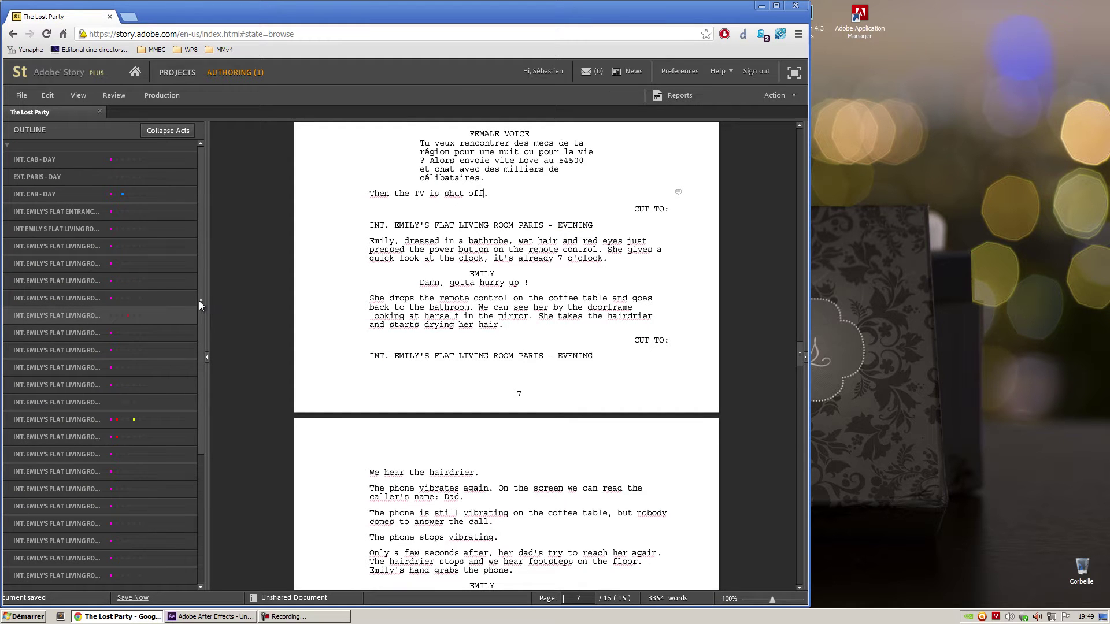
pyautogui.click(19, 162)
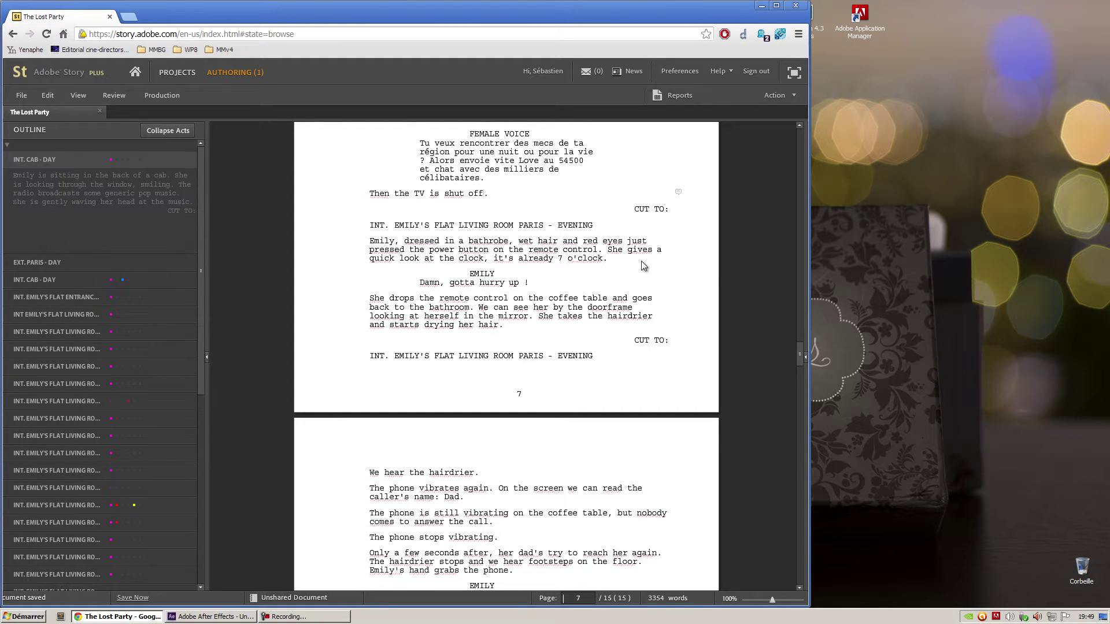
pyautogui.scroll(4, 734, 270)
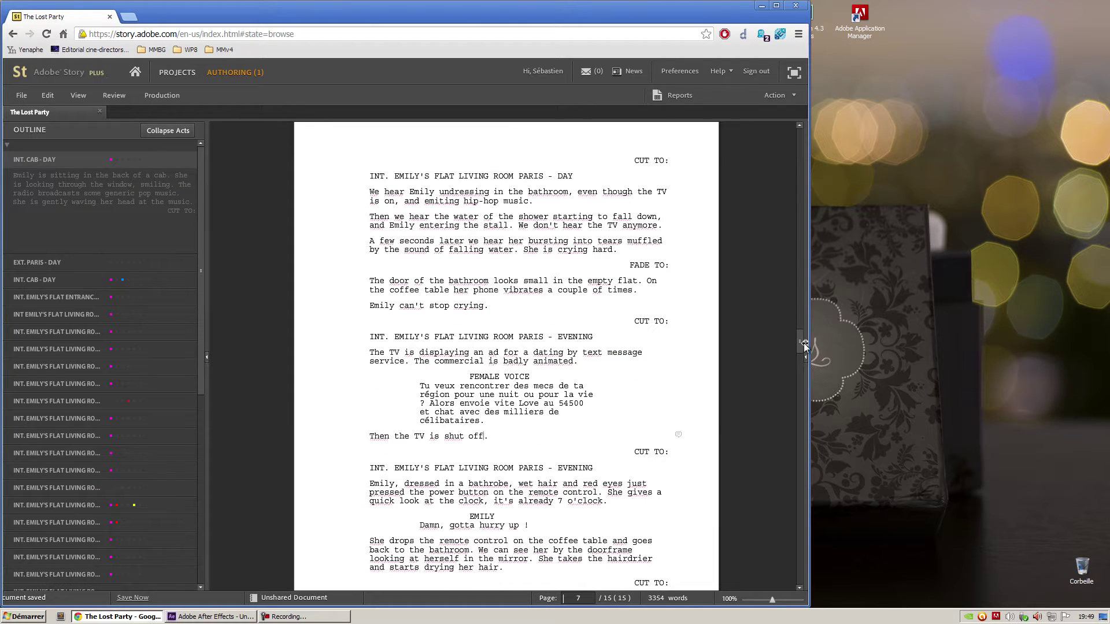
pyautogui.click(40, 162)
pyautogui.moveTo(799, 341)
pyautogui.mouseDown()
pyautogui.moveTo(797, 139)
pyautogui.moveTo(800, 181)
pyautogui.moveTo(799, 165)
pyautogui.mouseUp()
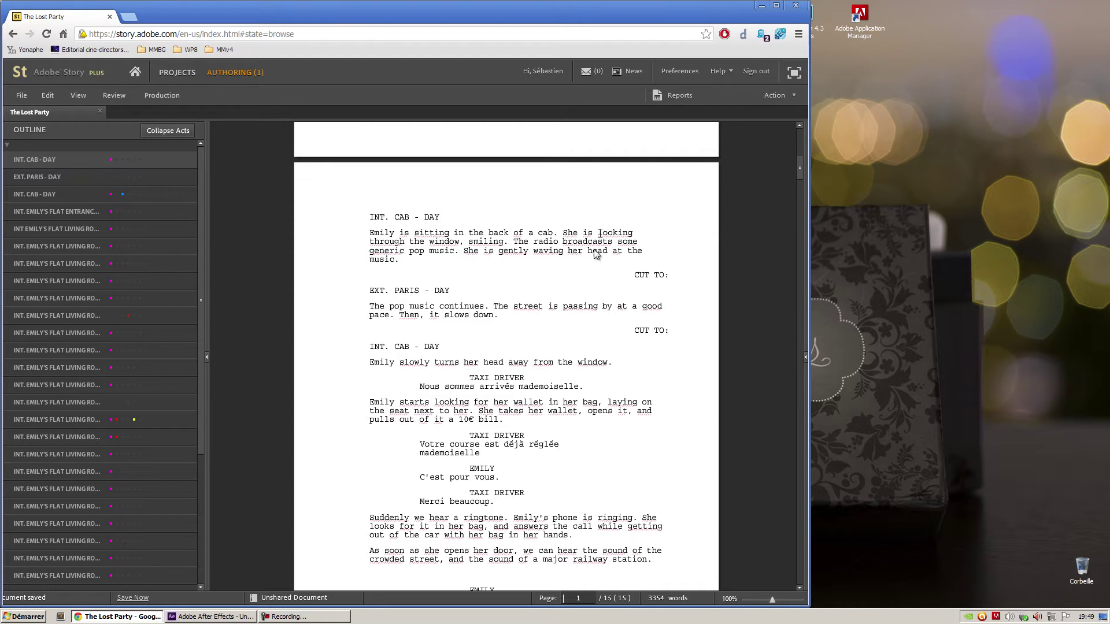
# Turn on Scene numbering and Cum. Running Time scene duration from the View menu.
pyautogui.click(81, 95)
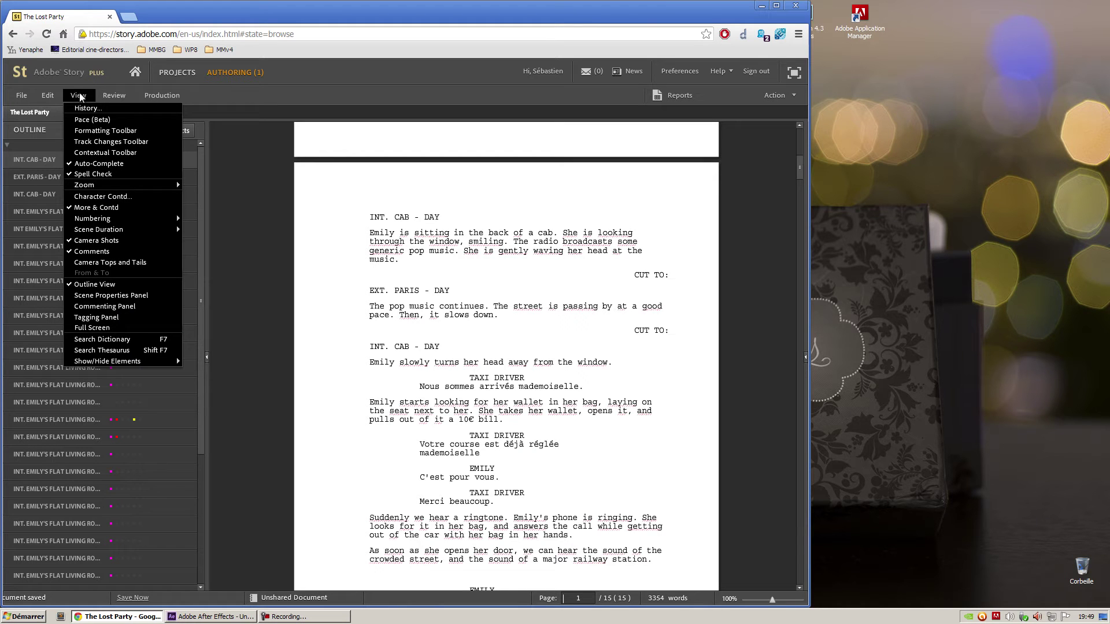
pyautogui.moveTo(94, 219)
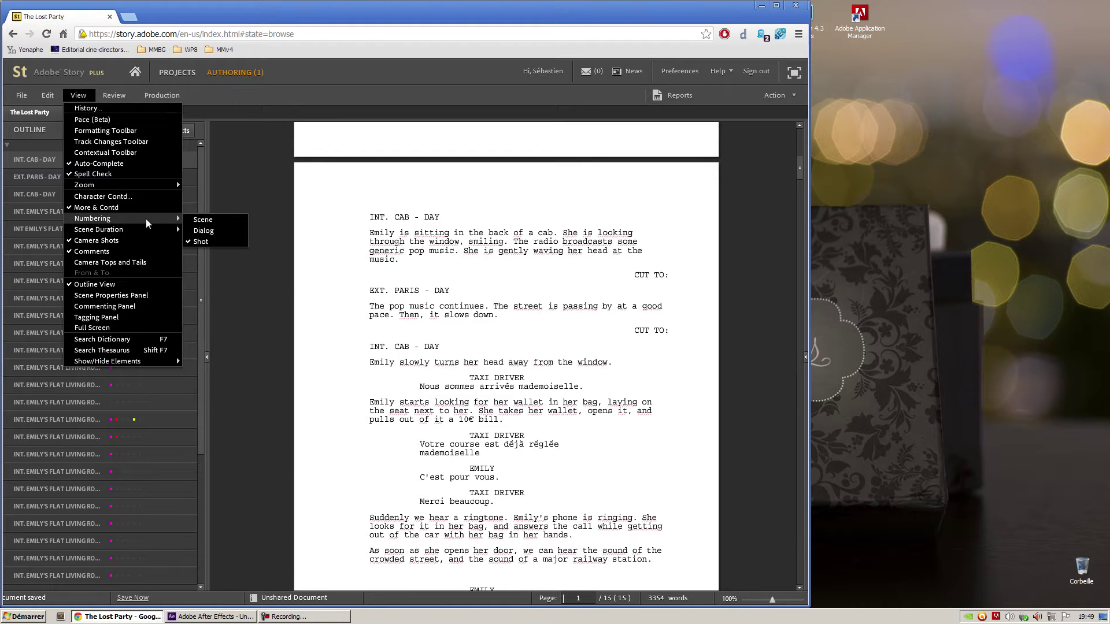
pyautogui.click(216, 222)
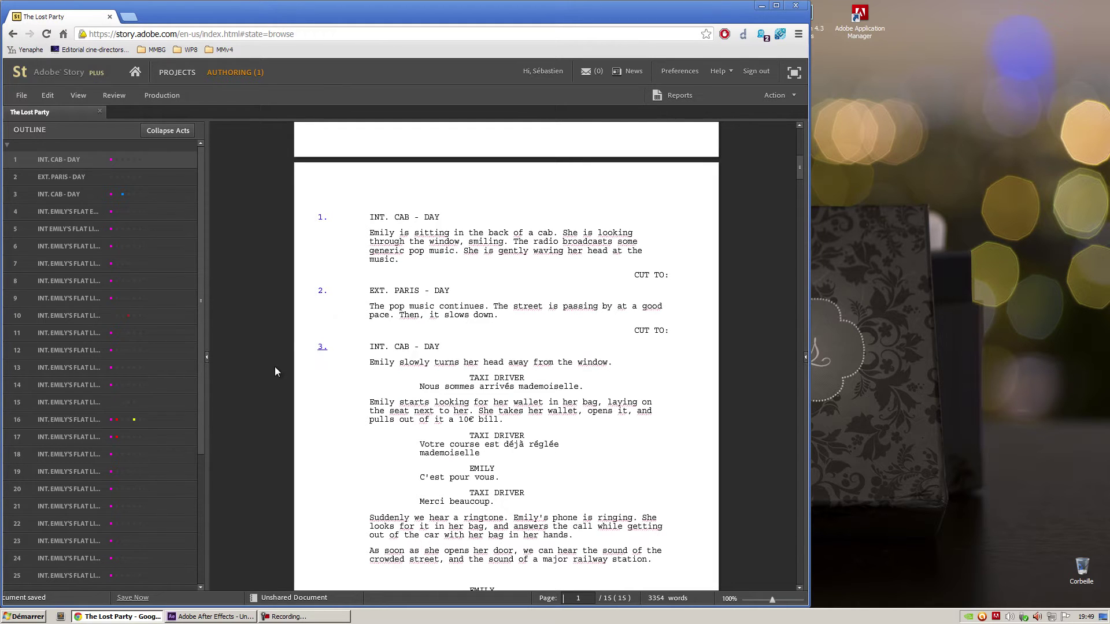
pyautogui.click(74, 96)
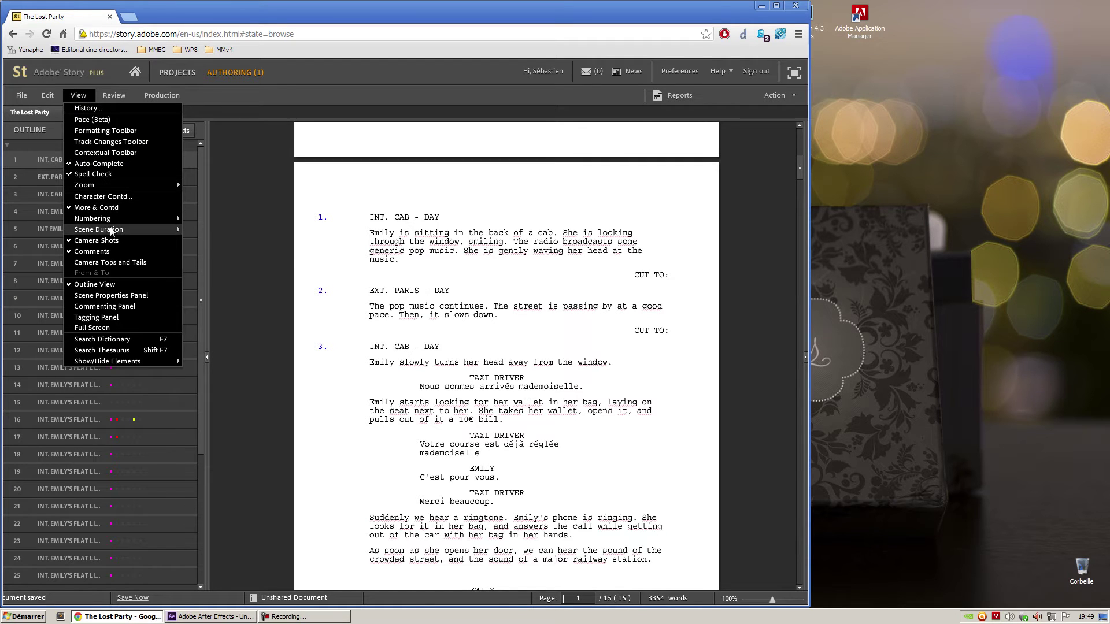
pyautogui.moveTo(99, 229)
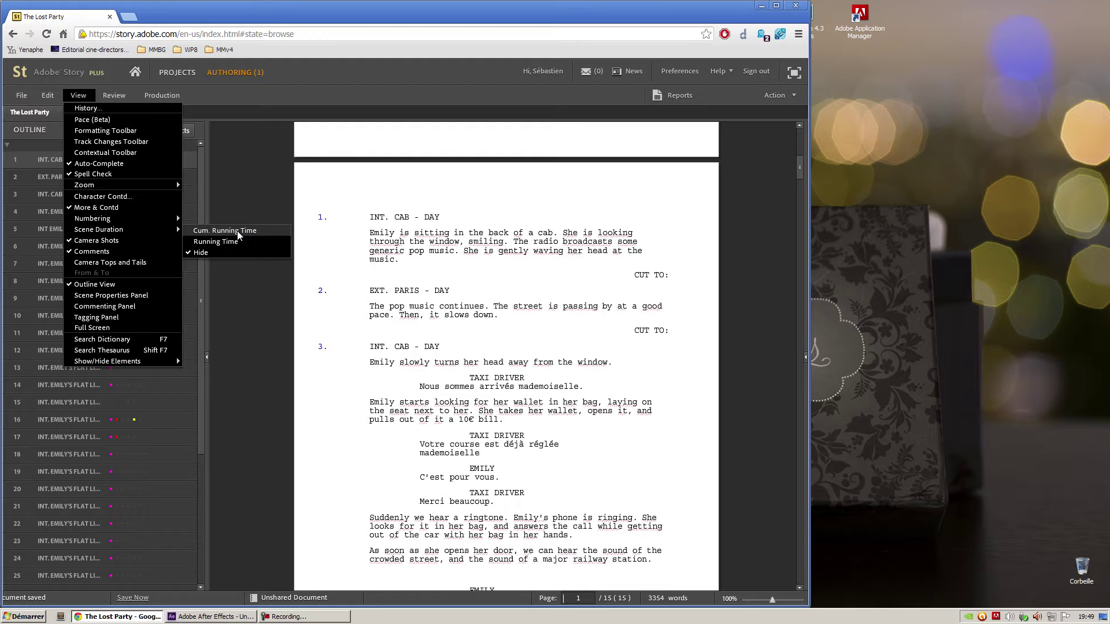
pyautogui.click(238, 231)
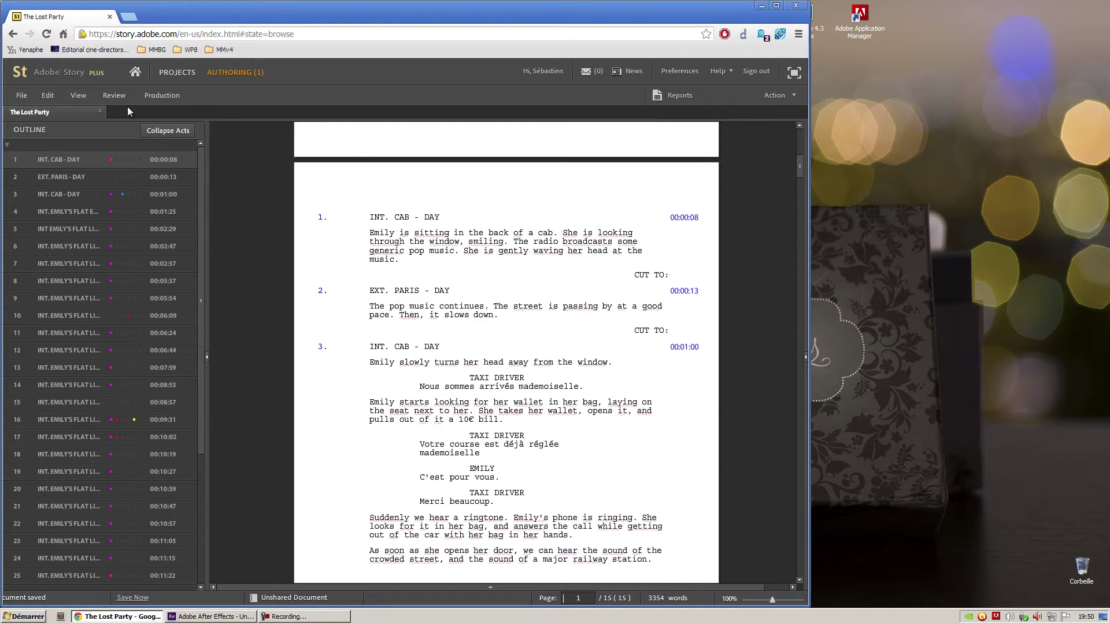
# Export the script as .astx, overwriting The Lost Party.astx in Script Boarding.
pyautogui.click(25, 96)
pyautogui.moveTo(37, 185)
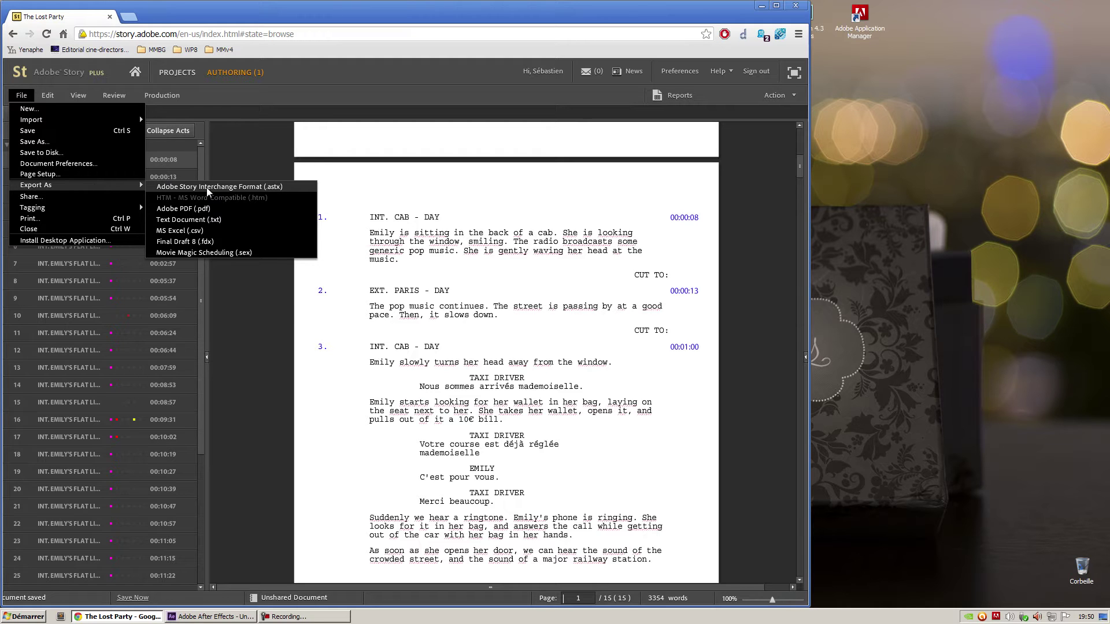
pyautogui.click(208, 187)
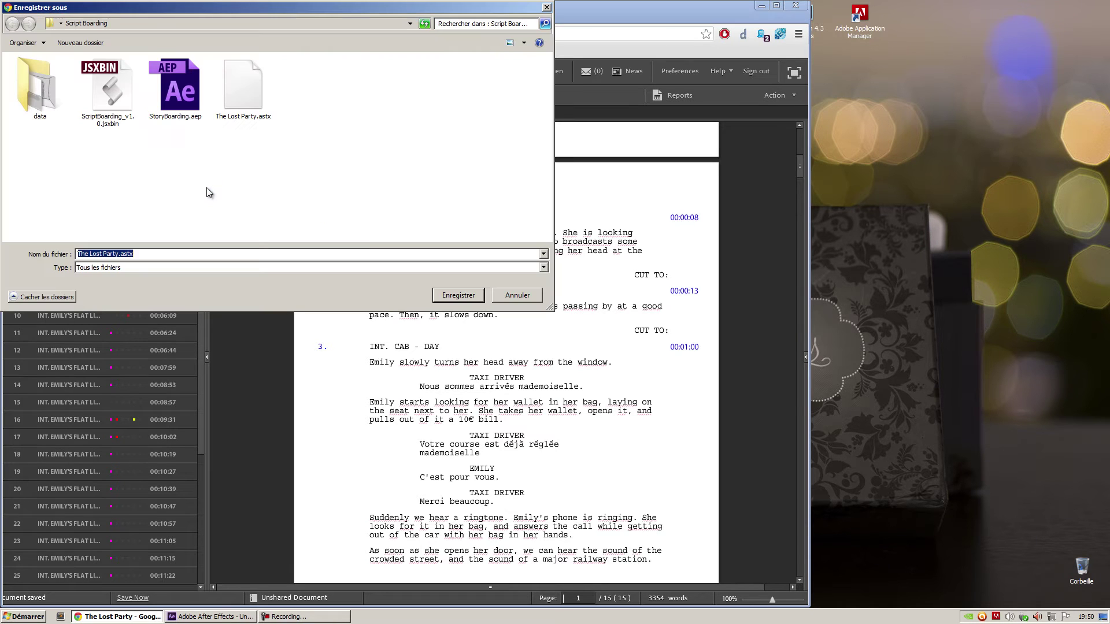
pyautogui.click(258, 144)
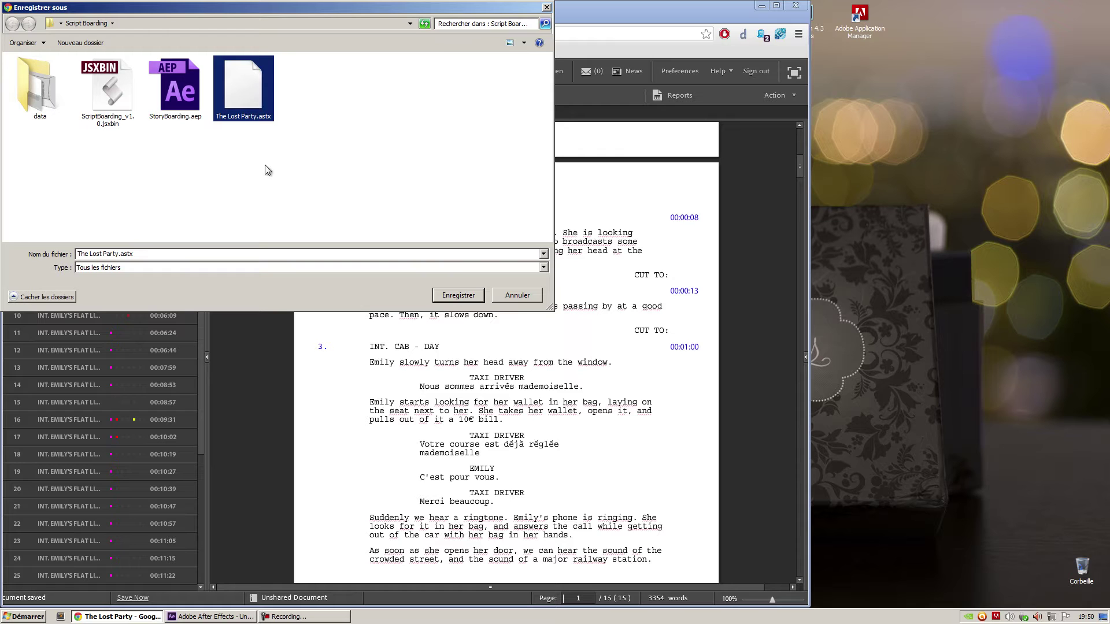
pyautogui.click(466, 294)
pyautogui.click(598, 314)
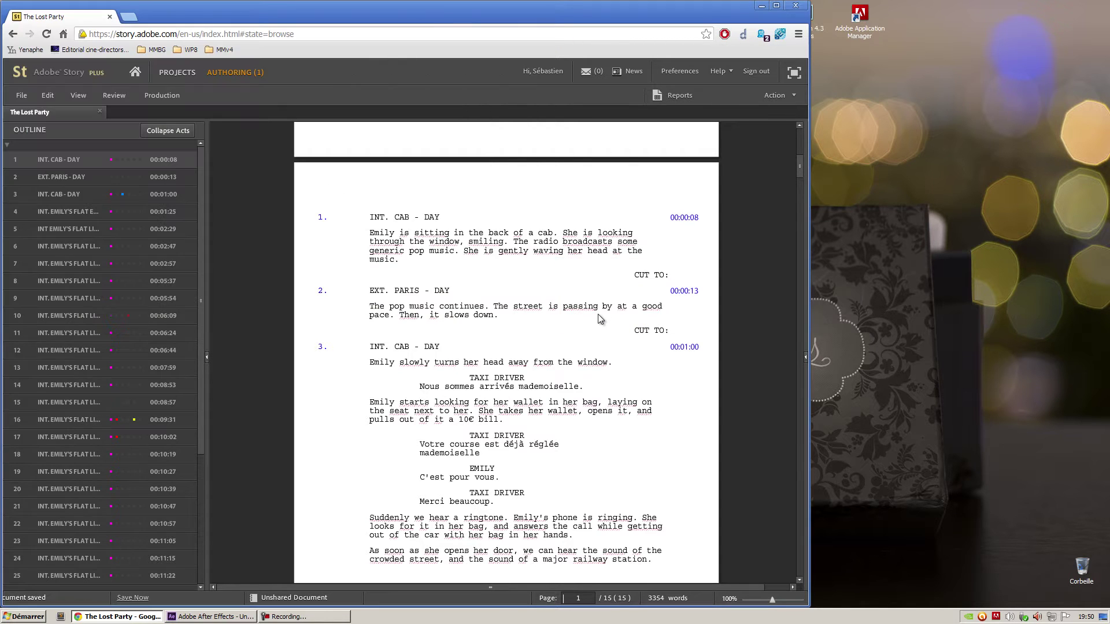
# Attempt importing The Lost Party.astx in After Effects and dismiss the no-master-composition alerts.
pyautogui.click(210, 616)
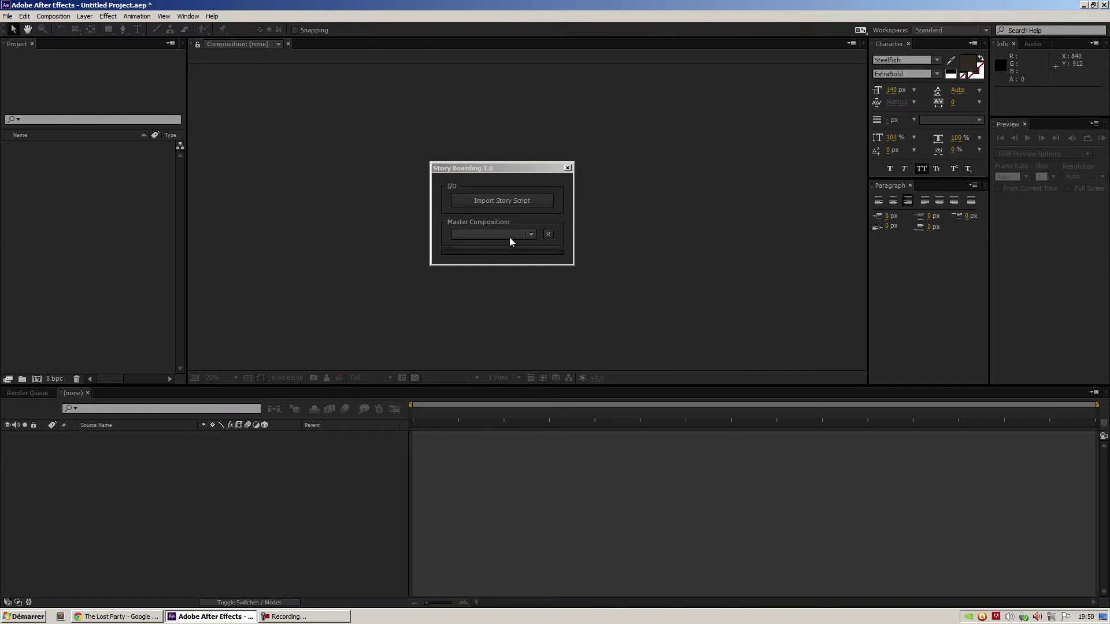
pyautogui.click(506, 200)
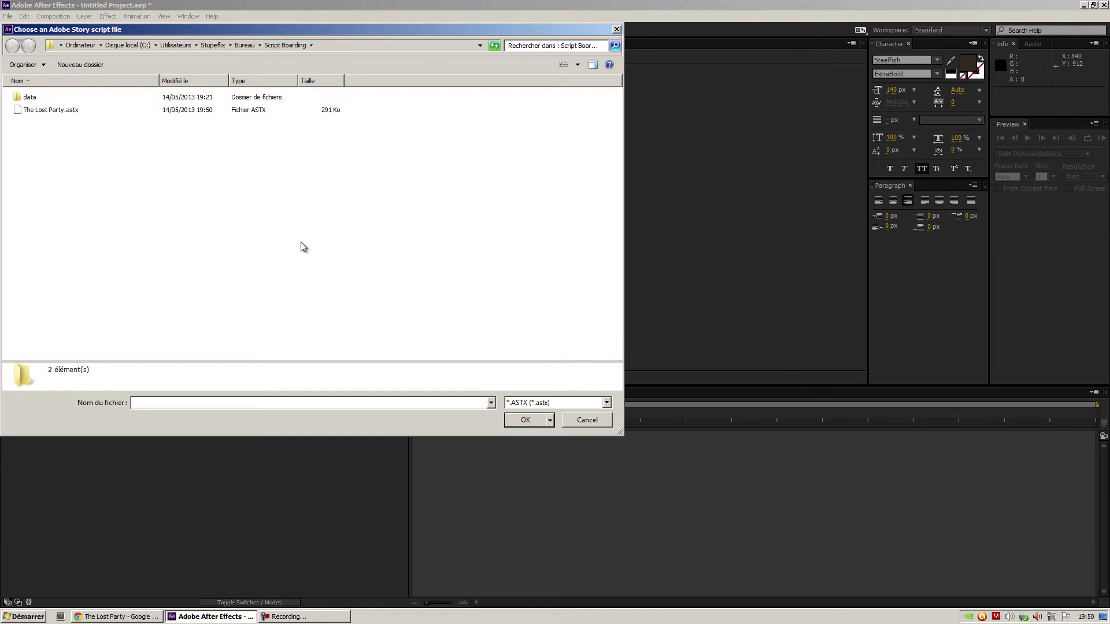
pyautogui.click(44, 111)
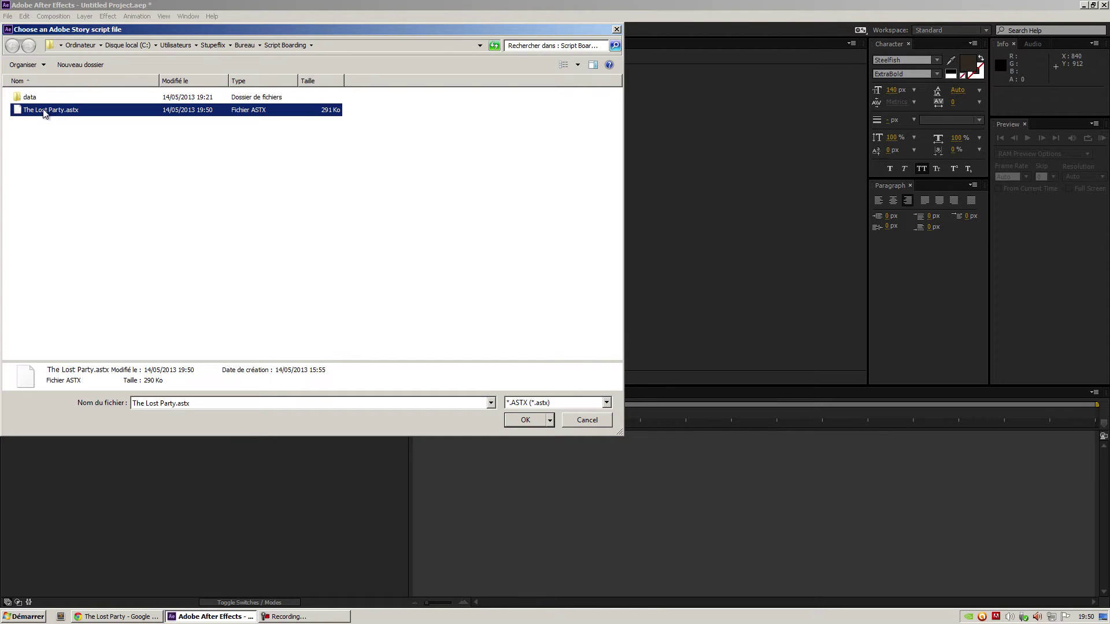
pyautogui.click(526, 421)
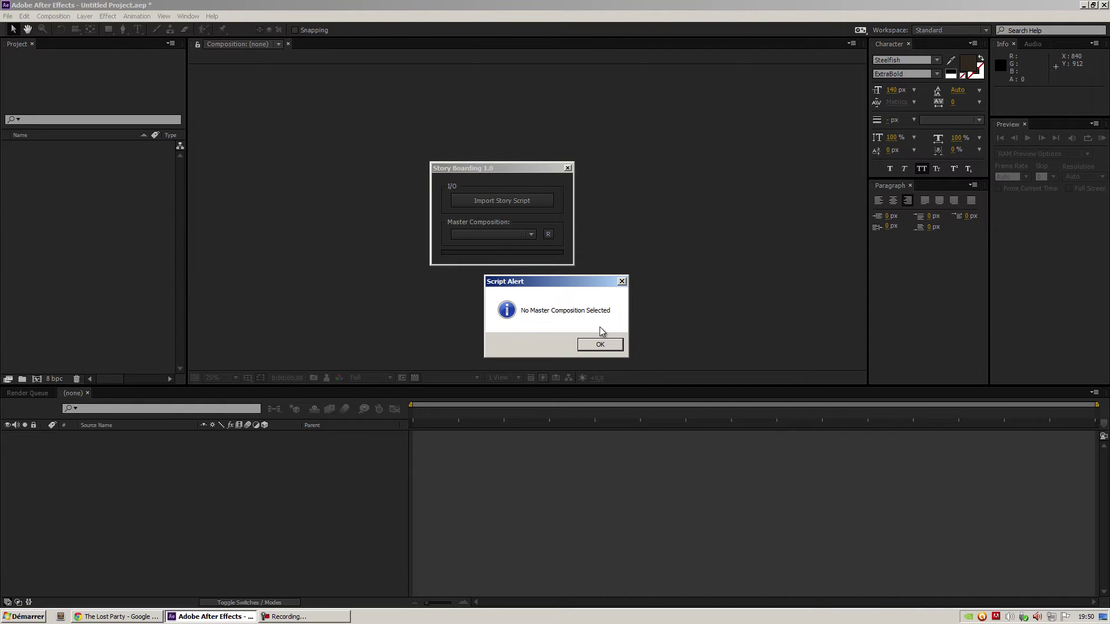
pyautogui.click(611, 349)
pyautogui.click(563, 348)
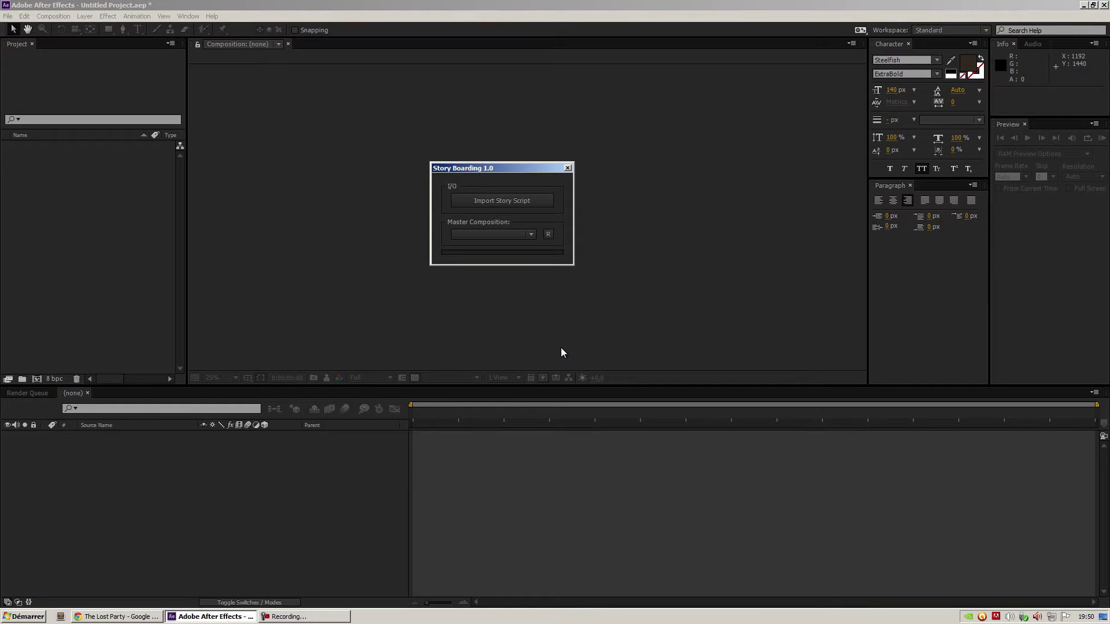
# Create a composition named Master using HDTV 1080 24 with 0:00:07:00 duration.
pyautogui.click(139, 196)
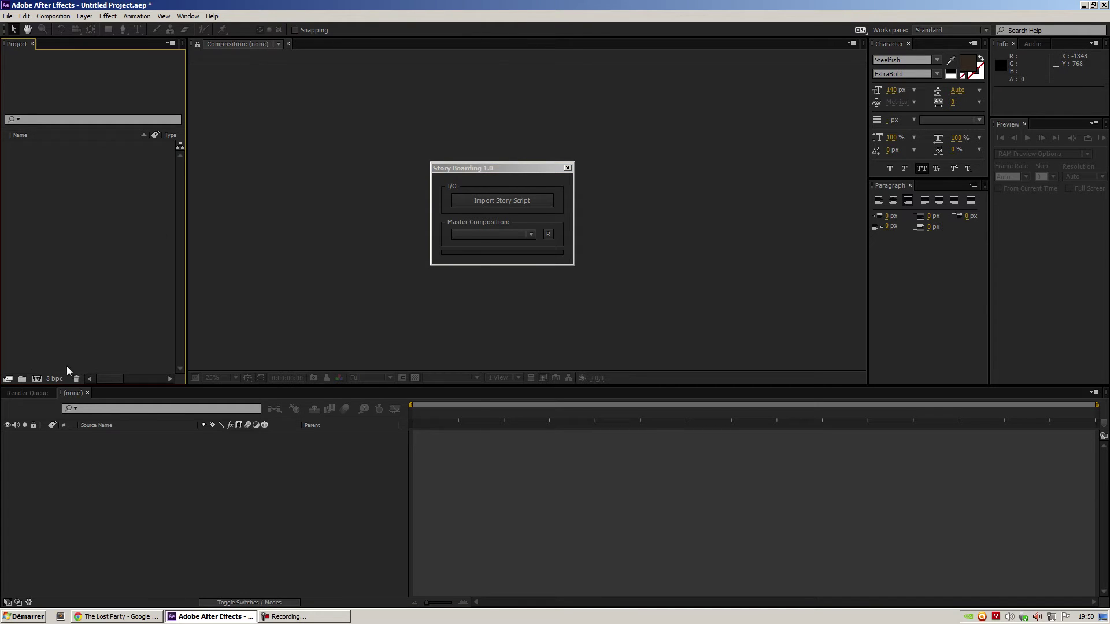
pyautogui.click(37, 378)
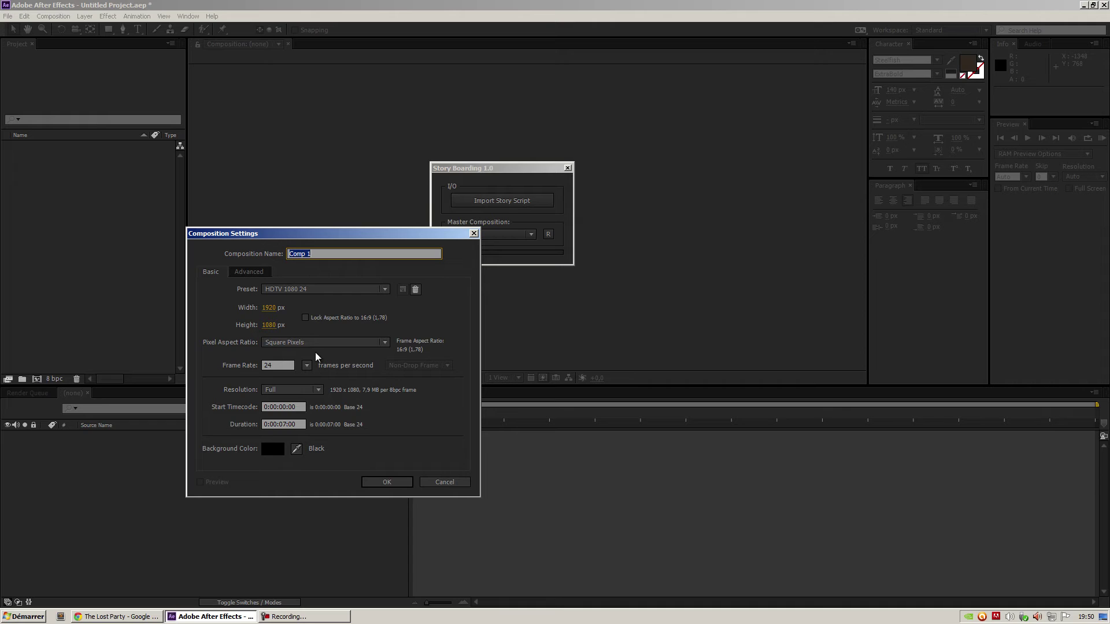
pyautogui.write('master')
pyautogui.press('BackSpace')
pyautogui.press('BackSpace')
pyautogui.press('BackSpace')
pyautogui.write('ster')
pyautogui.moveTo(305, 424); pyautogui.dragTo(229, 429)
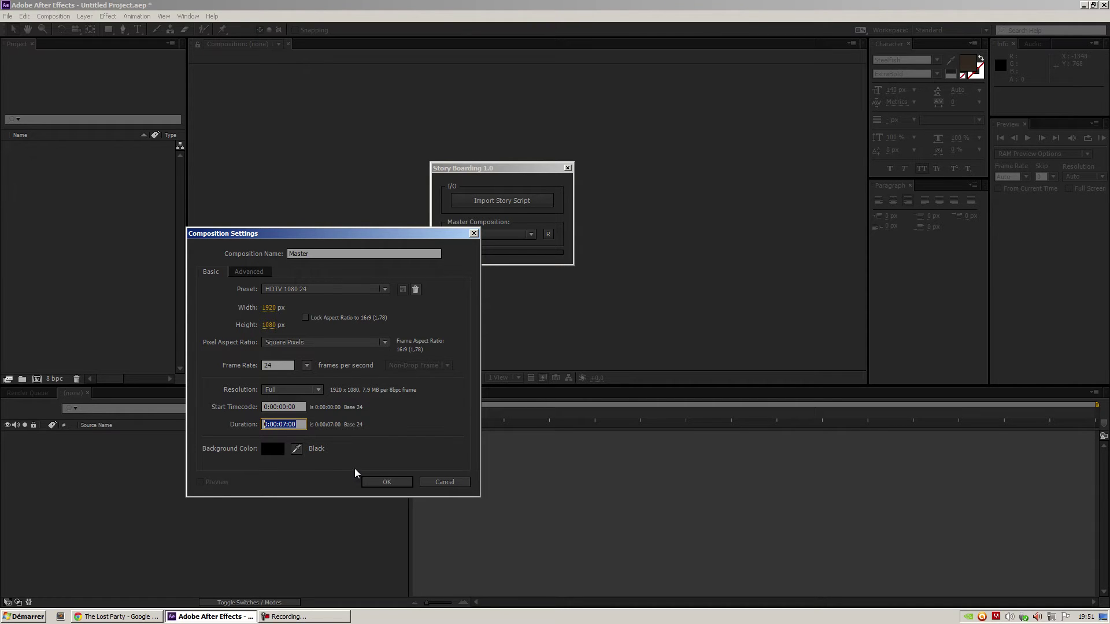
pyautogui.click(390, 484)
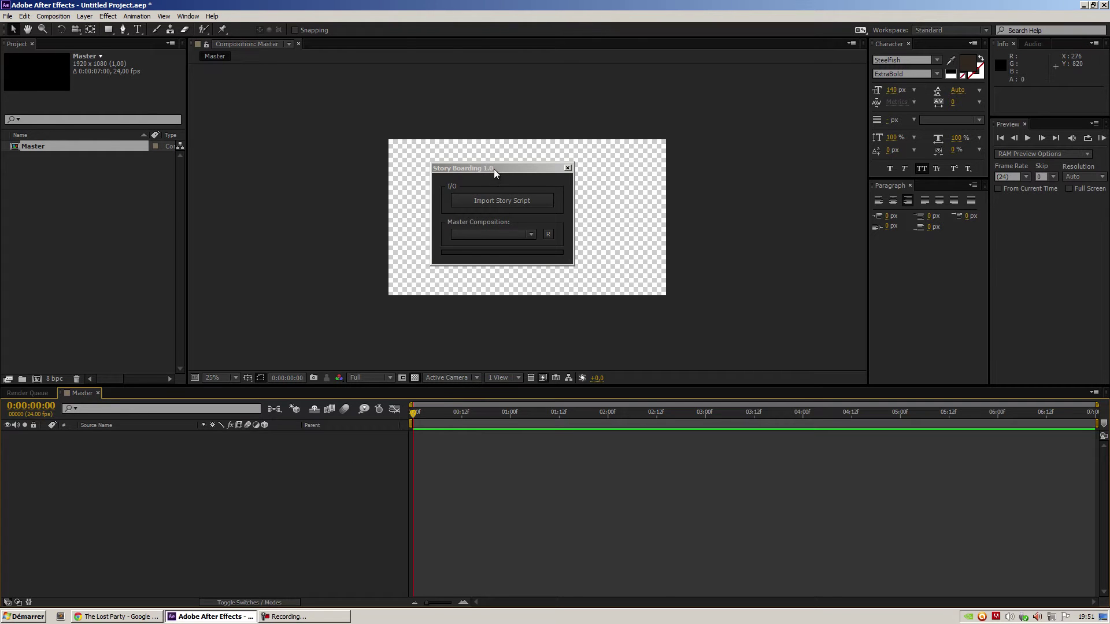
# Refresh the Story Boarding composition list and choose Master as master composition.
pyautogui.moveTo(494, 168); pyautogui.dragTo(338, 187)
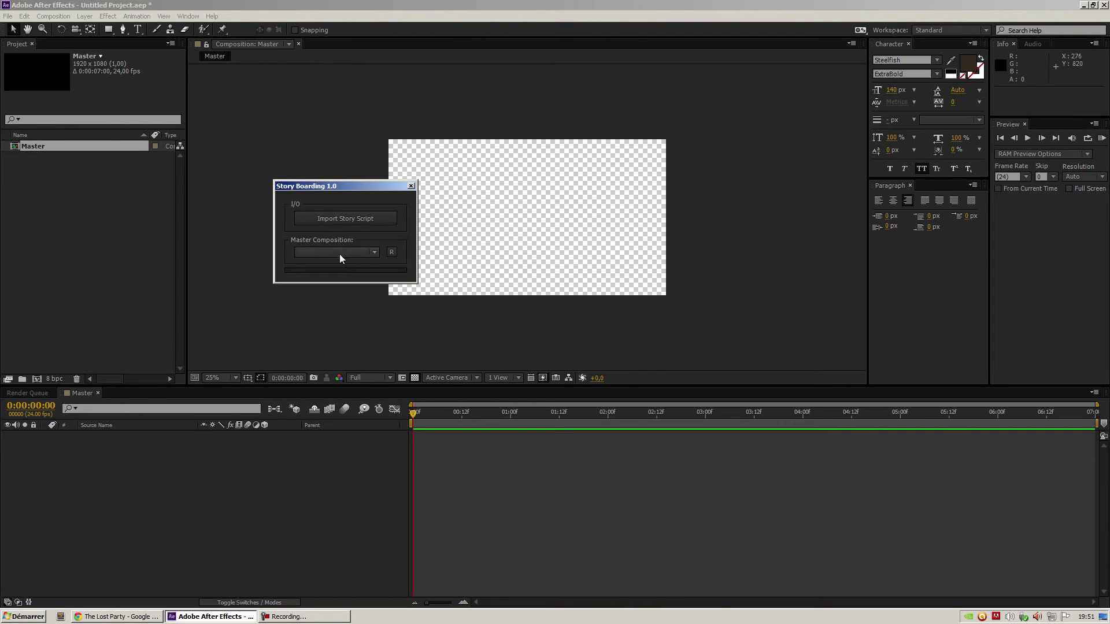
pyautogui.click(369, 252)
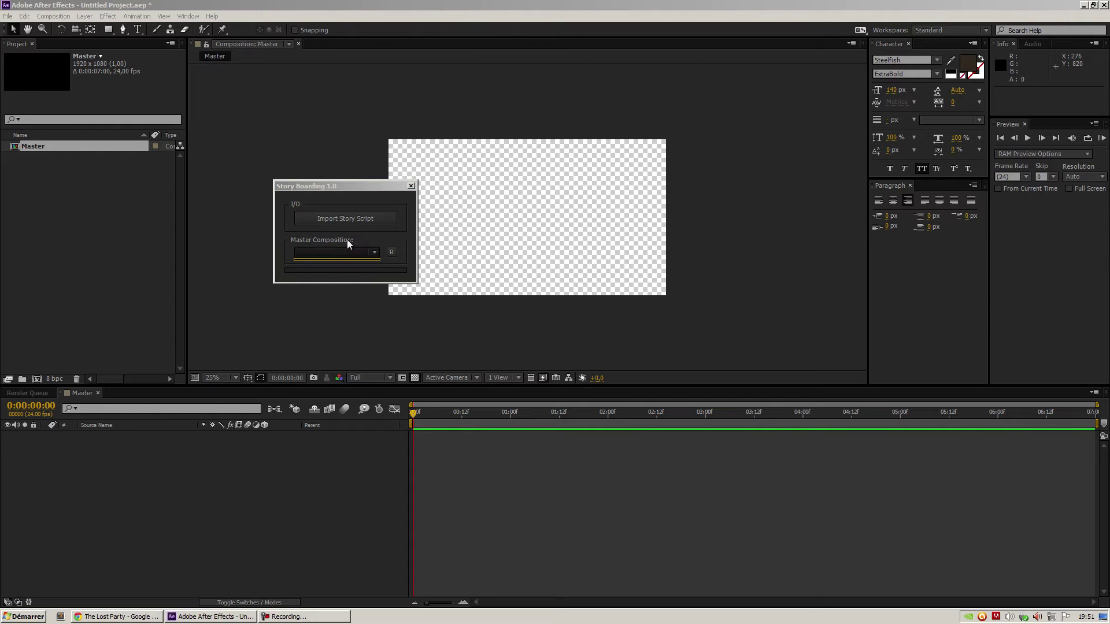
pyautogui.click(345, 250)
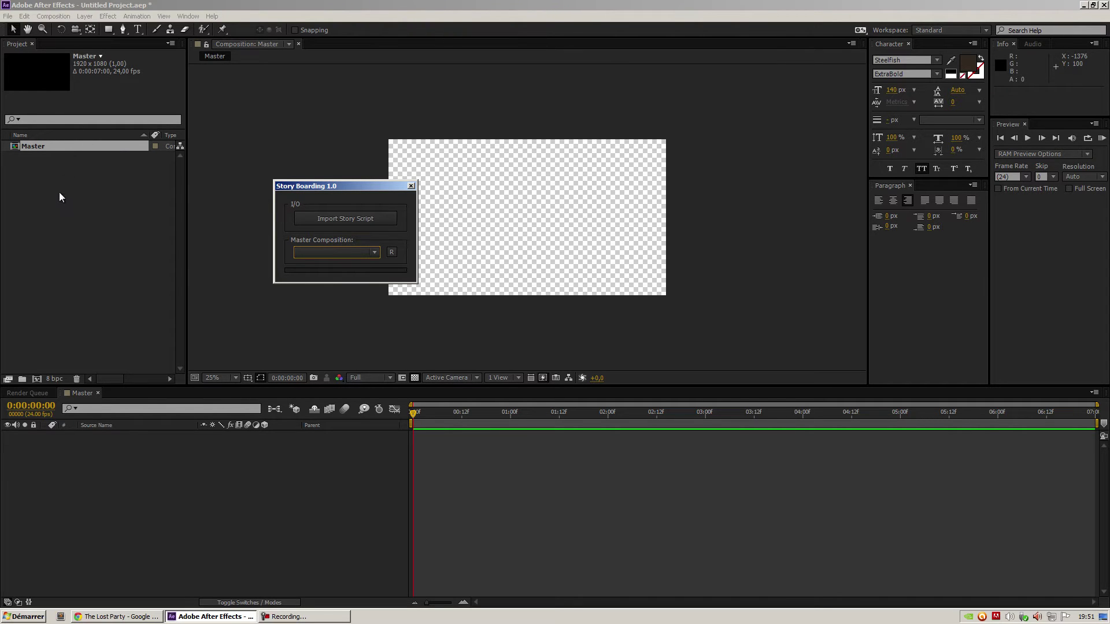
pyautogui.click(393, 253)
pyautogui.click(310, 251)
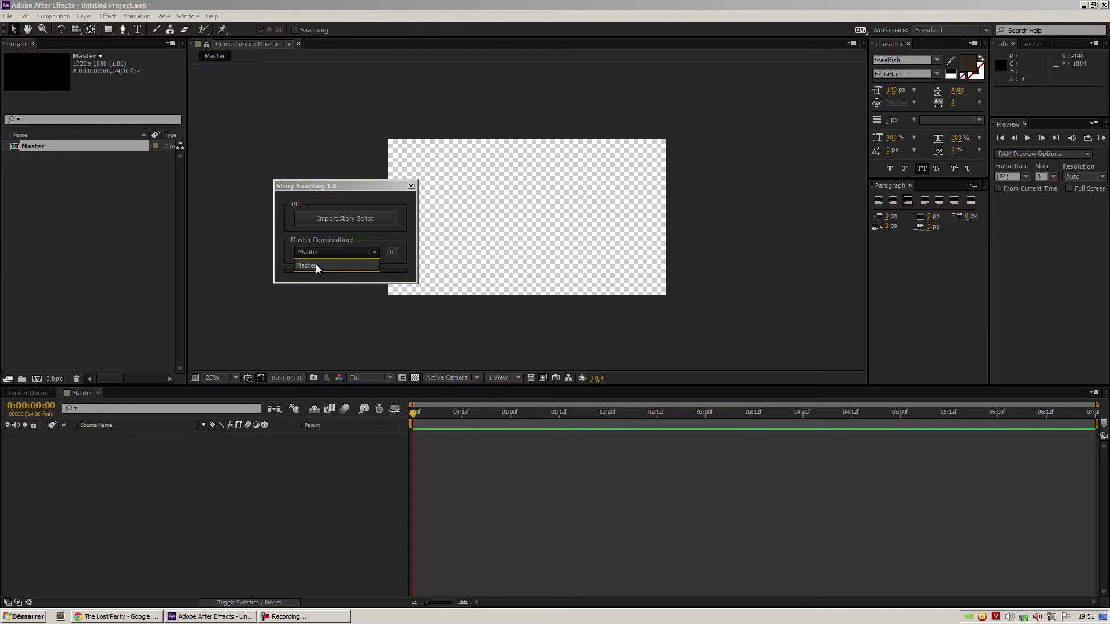
pyautogui.click(315, 265)
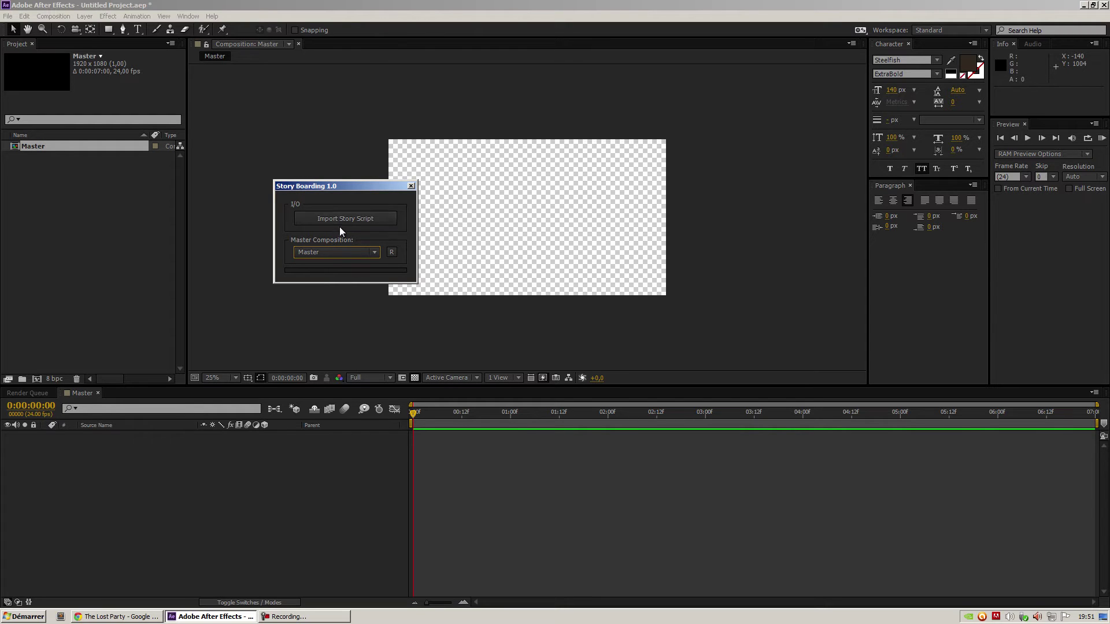
pyautogui.click(162, 96)
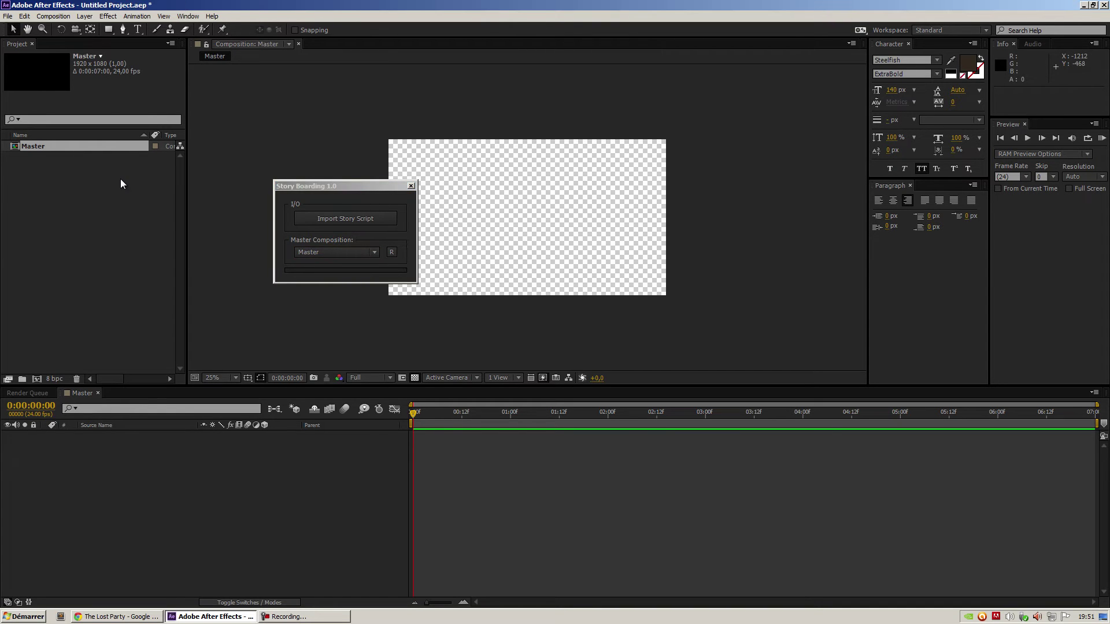
# Save the project, overwriting StoryBoarding.aep.
pyautogui.hotkey('ctrl', 's')
pyautogui.click(50, 110)
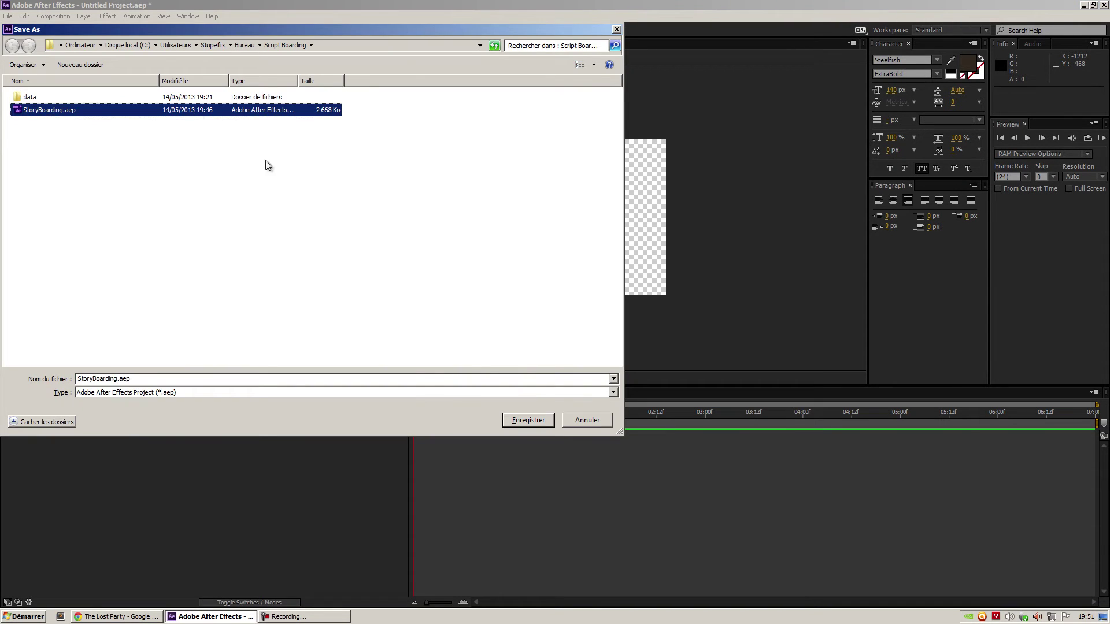
pyautogui.click(529, 418)
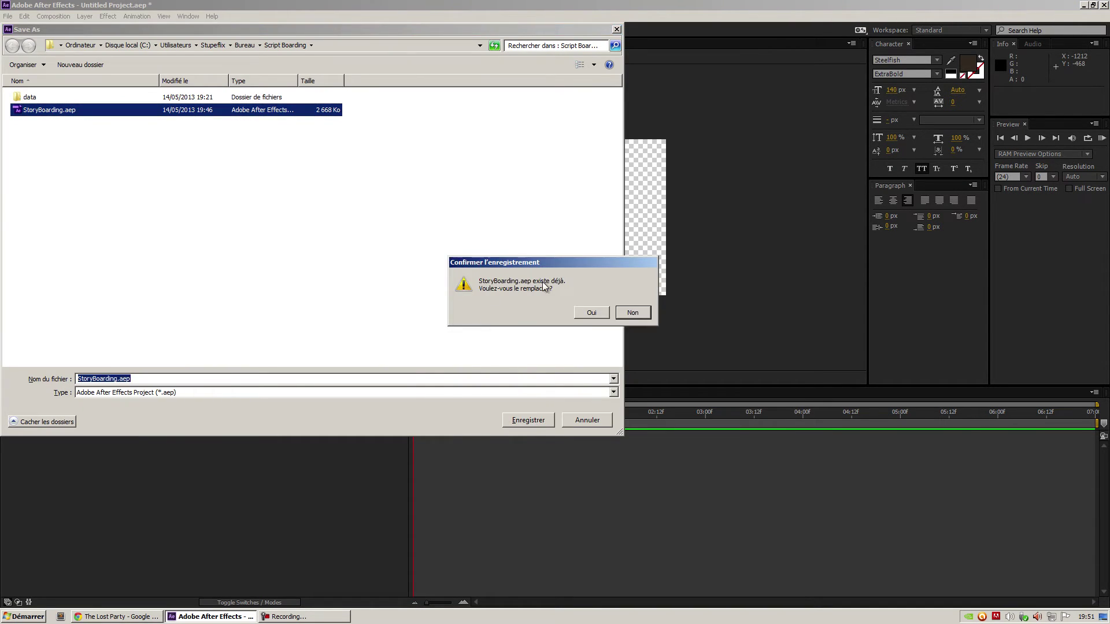
pyautogui.click(597, 314)
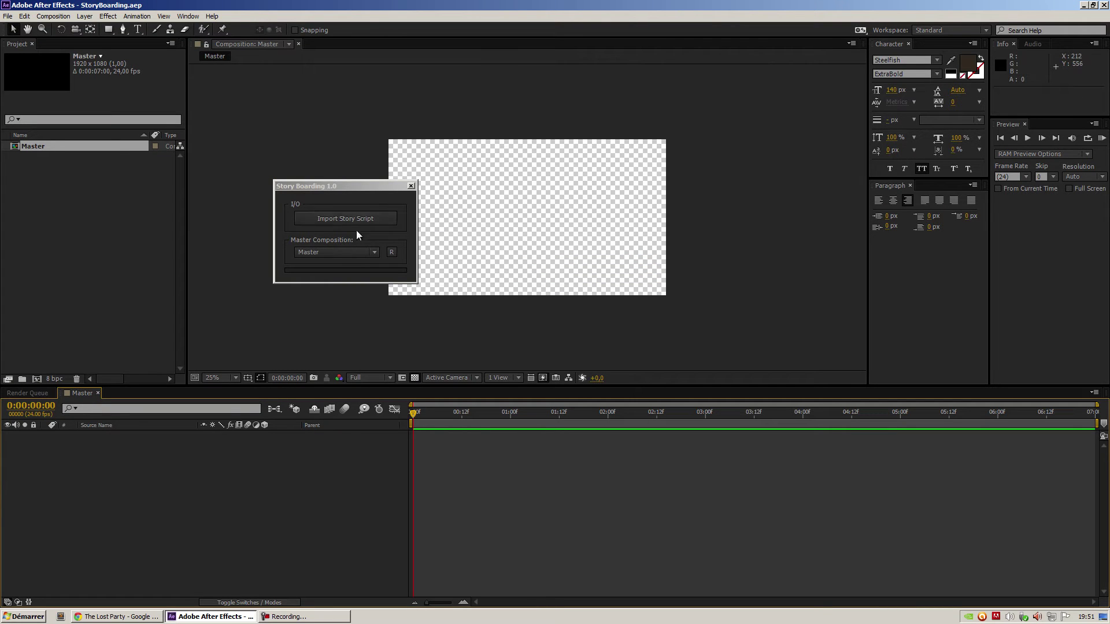
# Import The Lost Party.astx and widen the Project panel to show the new items.
pyautogui.click(343, 219)
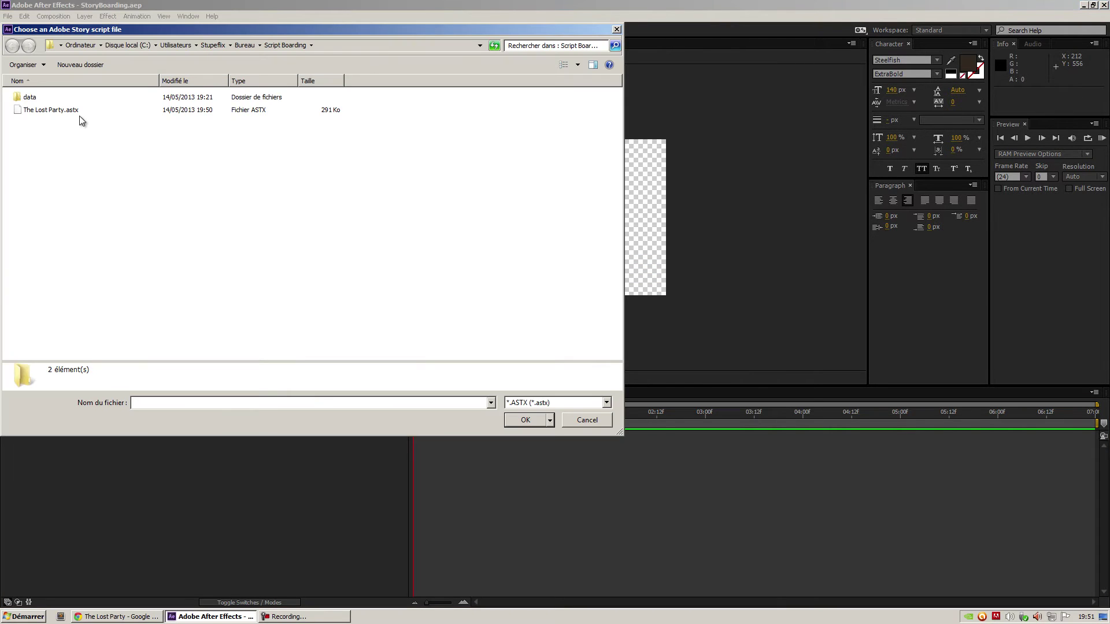
pyautogui.click(54, 111)
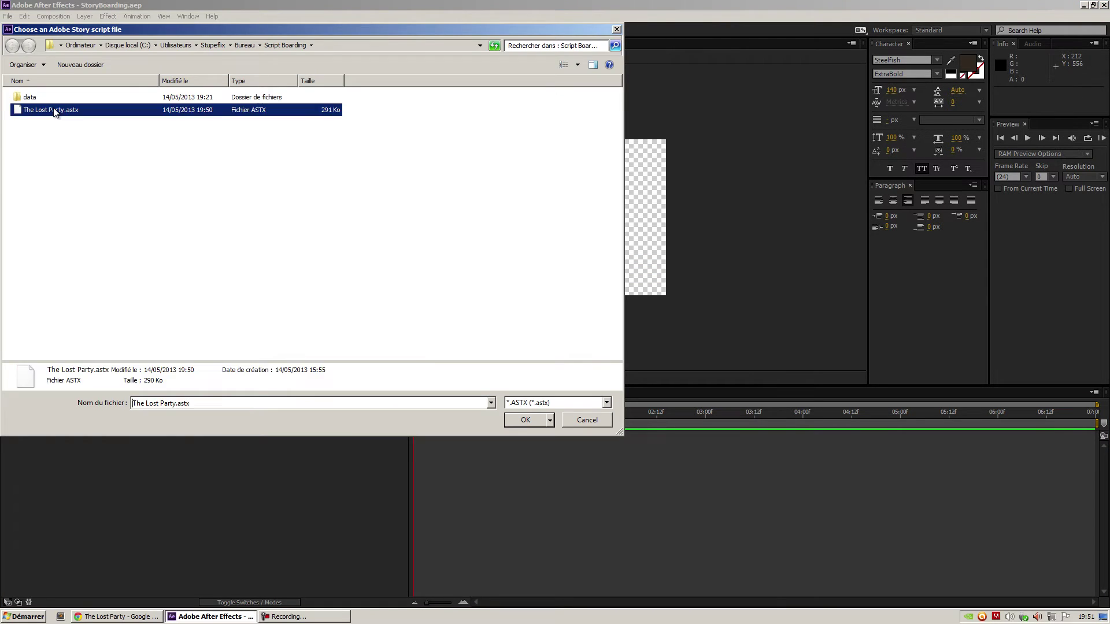
pyautogui.click(524, 420)
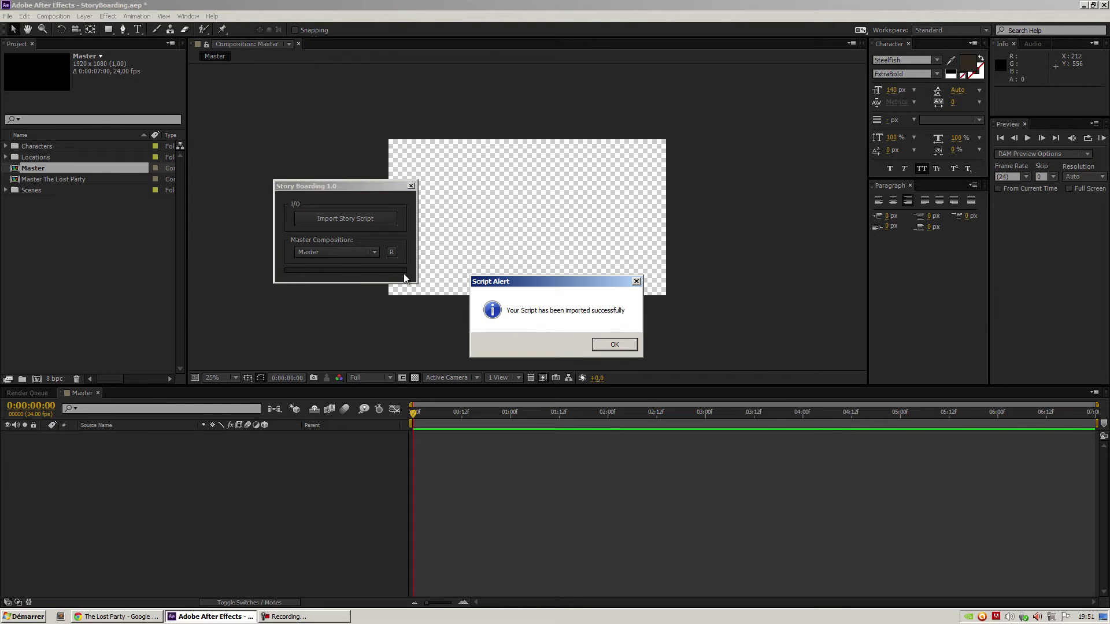
pyautogui.click(615, 344)
pyautogui.moveTo(352, 186)
pyautogui.mouseDown()
pyautogui.moveTo(847, 212)
pyautogui.moveTo(770, 208)
pyautogui.mouseUp()
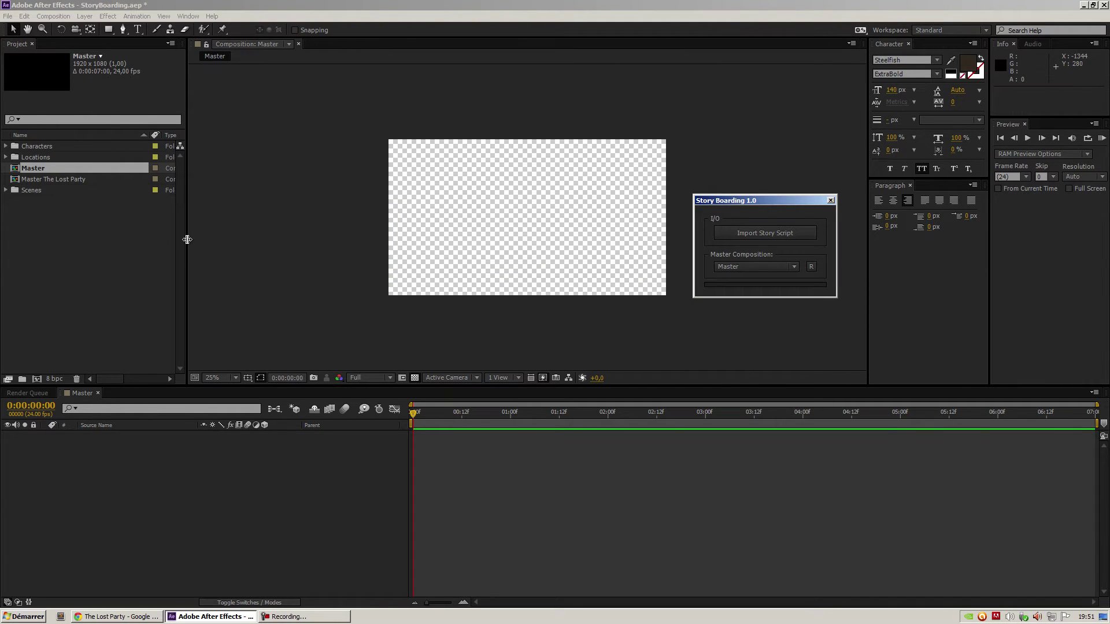
pyautogui.moveTo(193, 240); pyautogui.dragTo(314, 240)
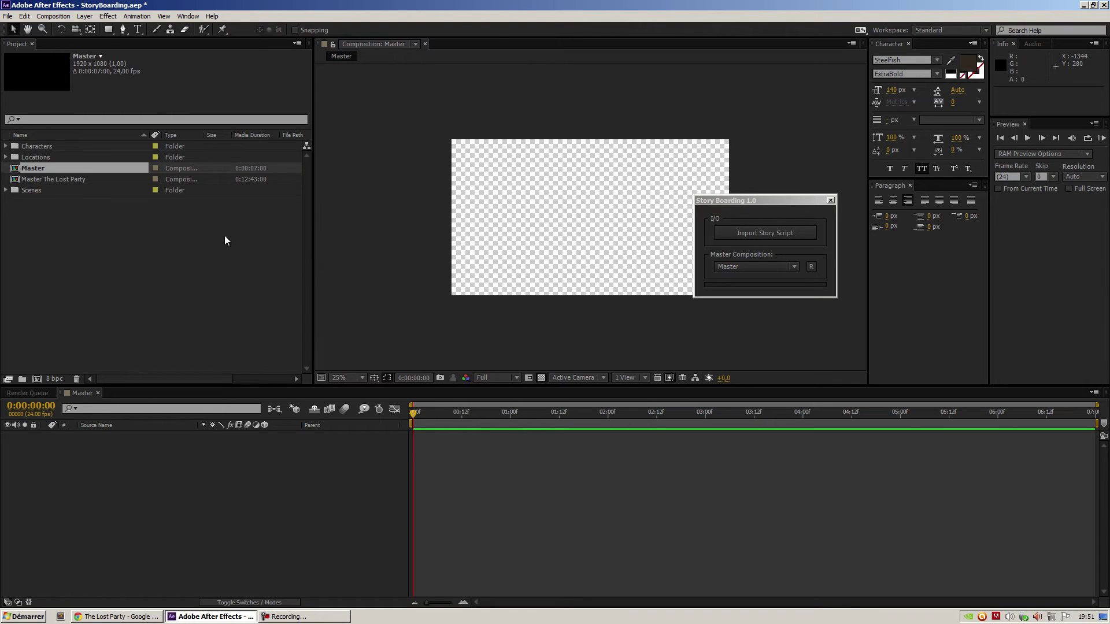
pyautogui.click(47, 181)
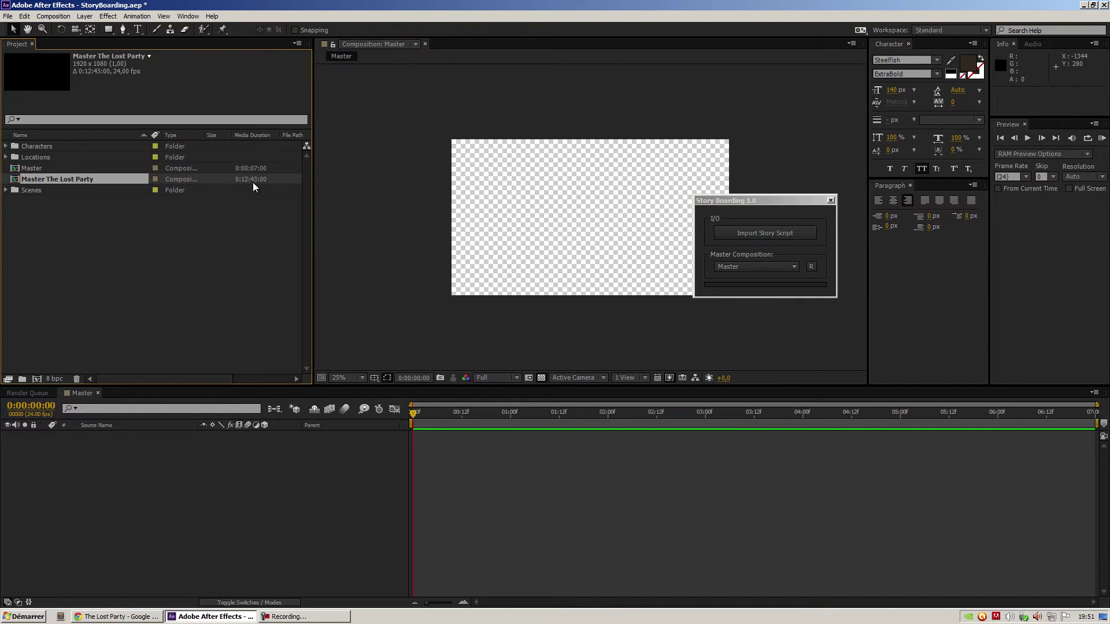
# Open Master The Lost Party and zoom its timeline out to the full 12:43 run.
pyautogui.doubleClick(62, 181)
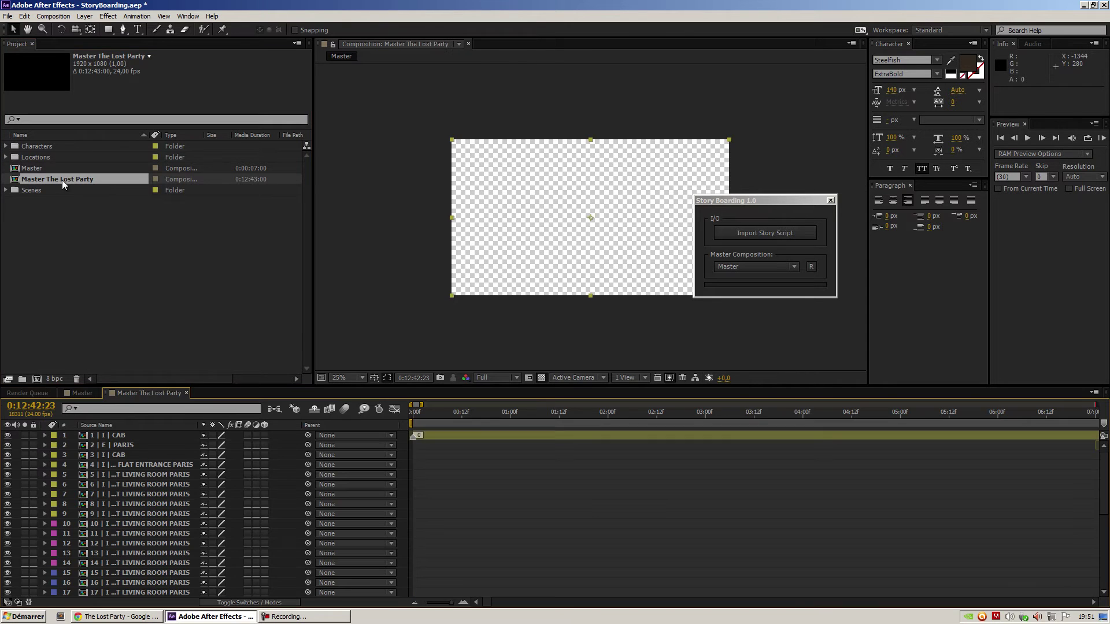
pyautogui.click(414, 604)
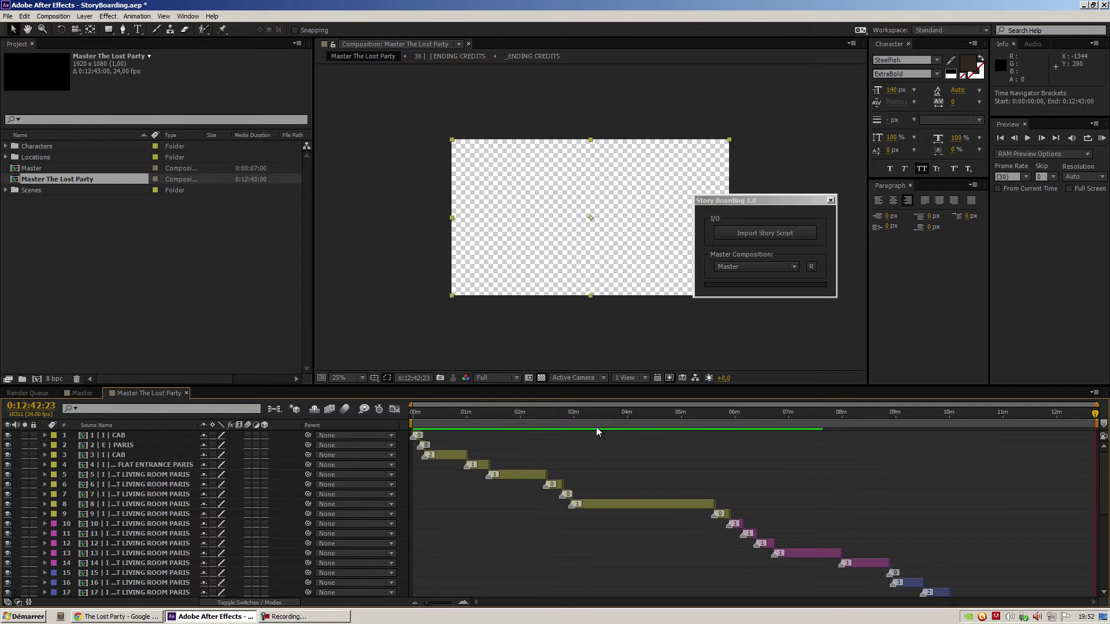
pyautogui.scroll(-1, 596, 428)
pyautogui.scroll(-3, 595, 427)
pyautogui.scroll(-1, 886, 504)
pyautogui.scroll(-1, 1085, 515)
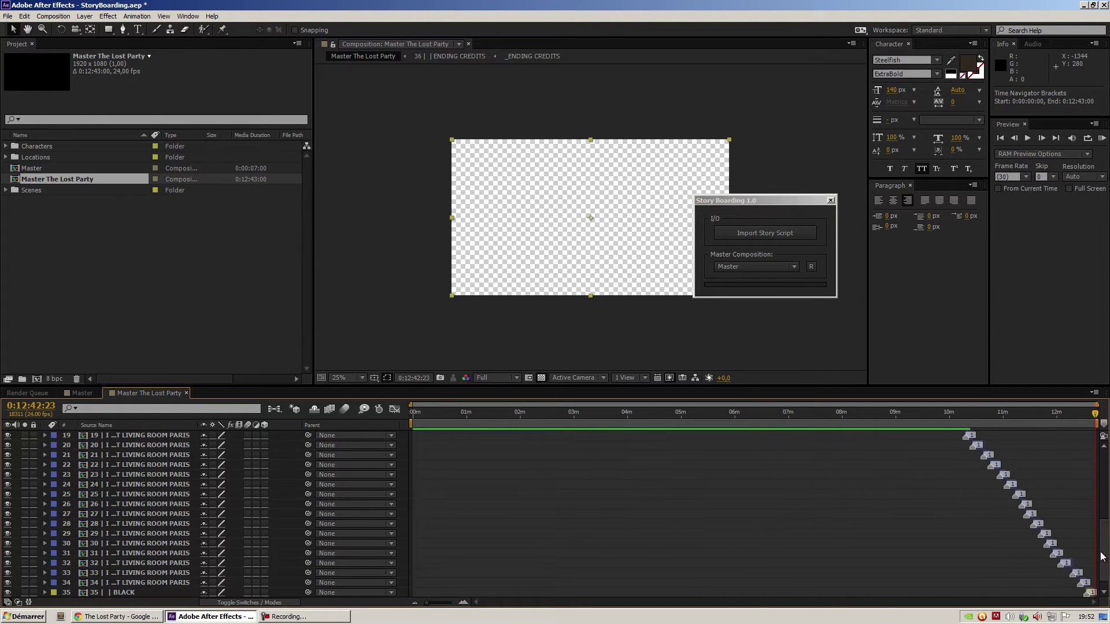
pyautogui.scroll(5, 1104, 584)
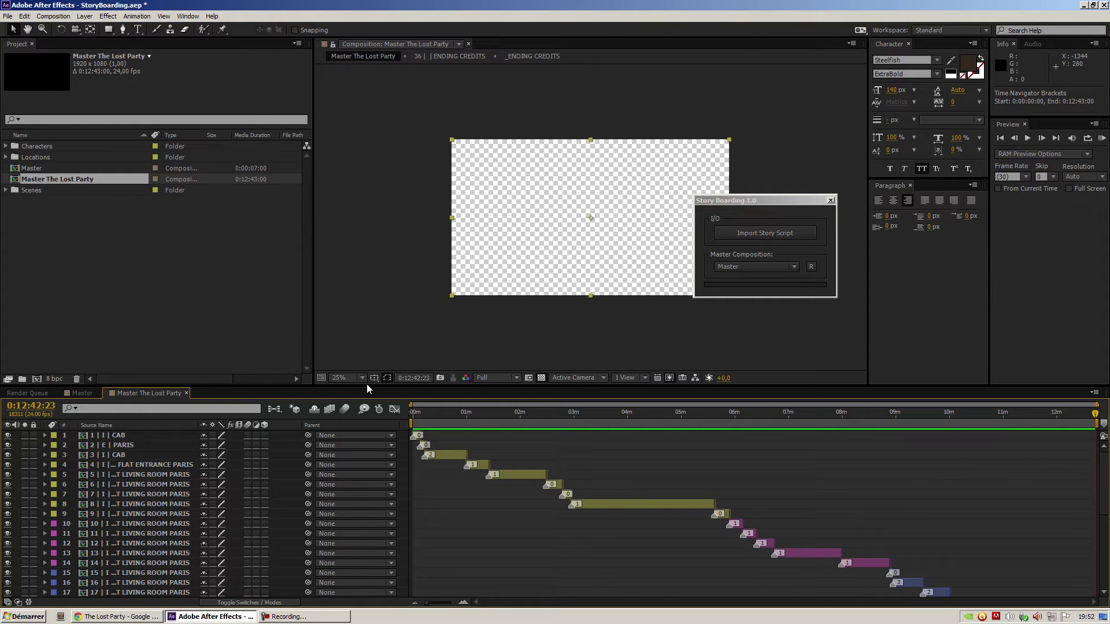
# Enlarge the timeline panel and inspect the timing of scene layers 10 and 15.
pyautogui.moveTo(366, 387); pyautogui.dragTo(341, 288)
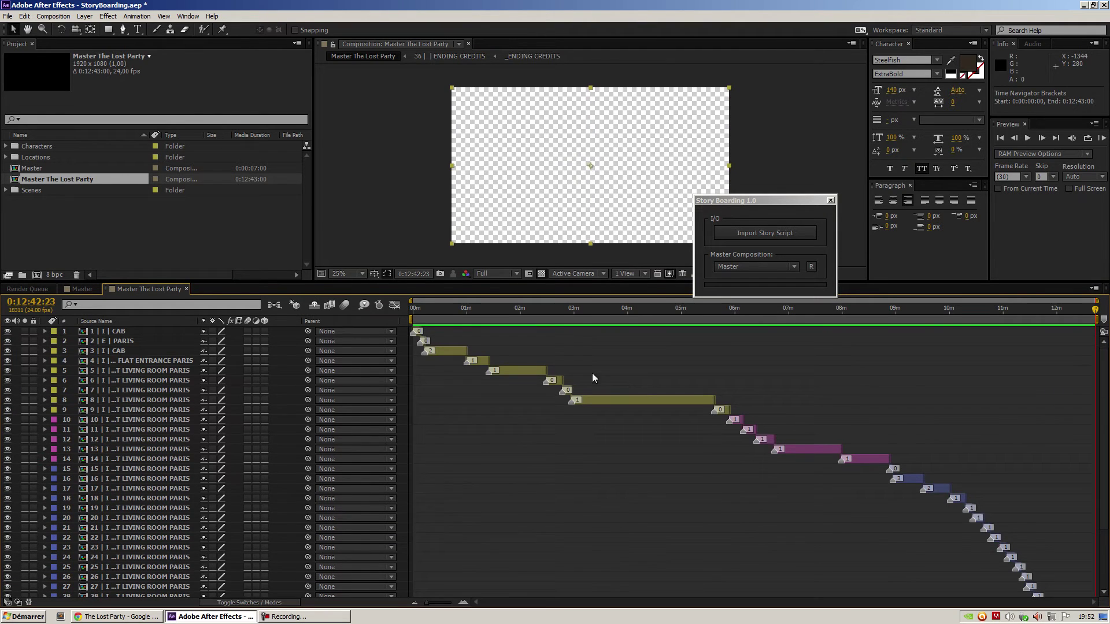
pyautogui.click(130, 418)
pyautogui.click(119, 469)
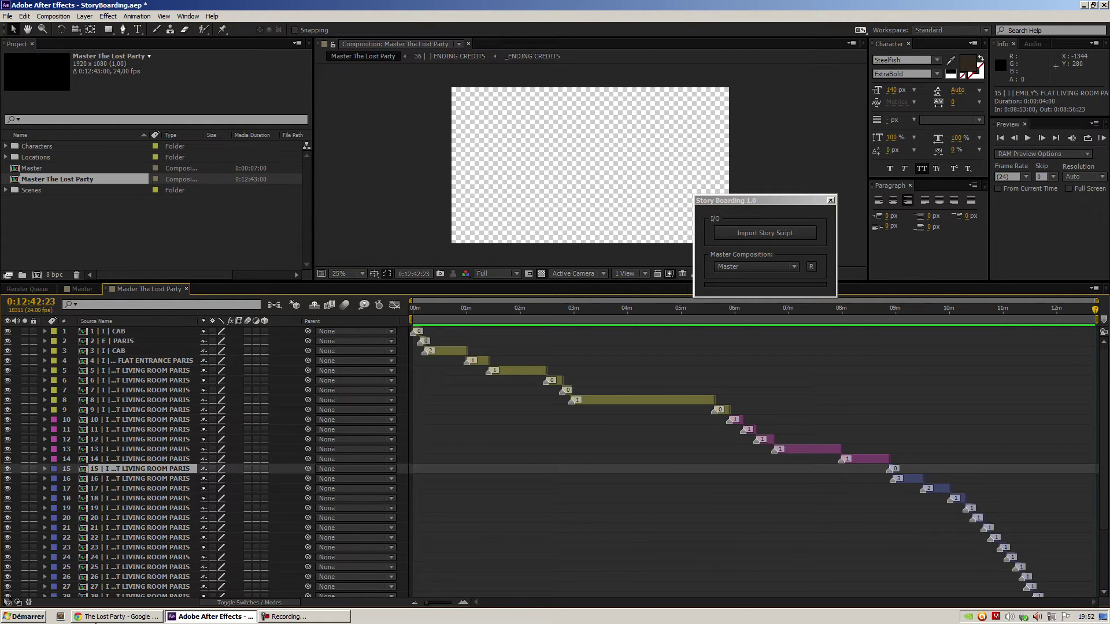
# Bring the Adobe Story script forward and examine the first scene heading's DAY label.
pyautogui.click(98, 617)
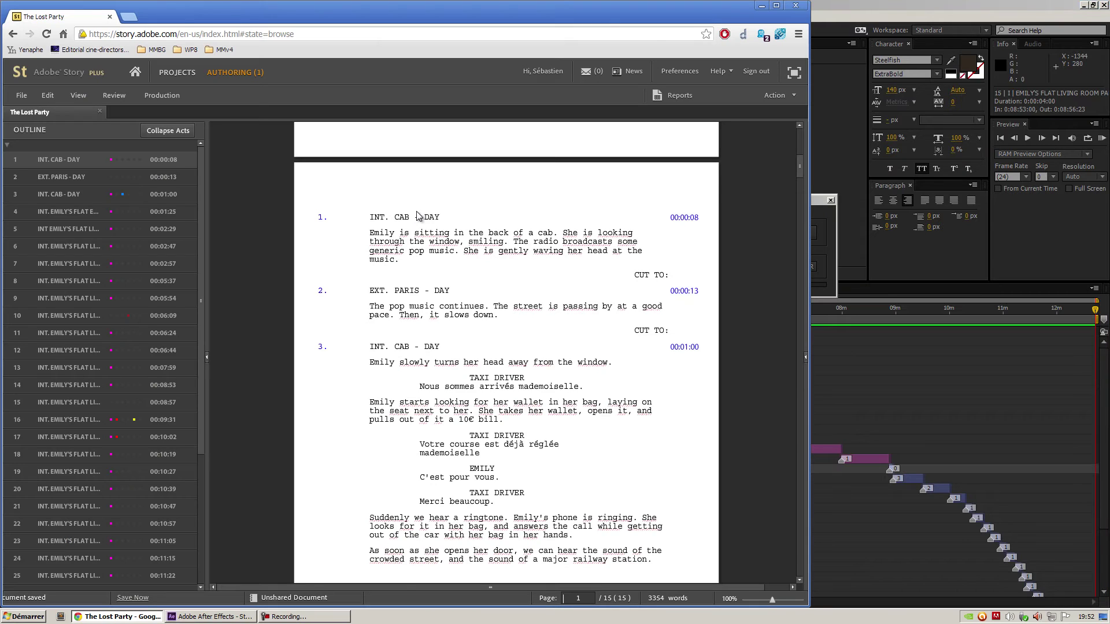
pyautogui.moveTo(415, 214); pyautogui.dragTo(454, 211)
pyautogui.click(434, 217)
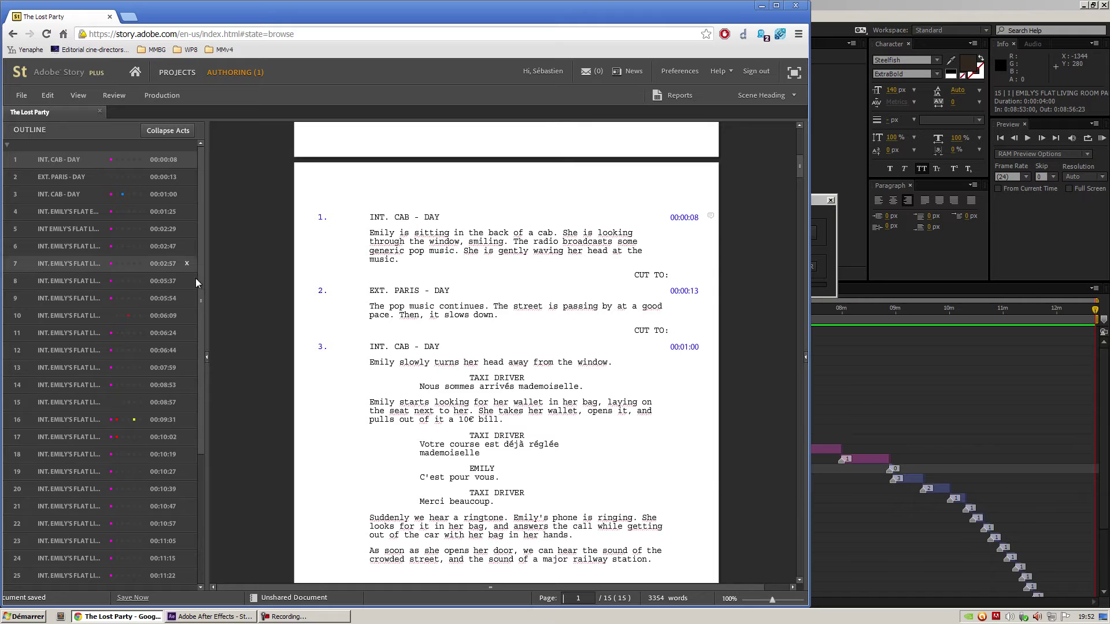
pyautogui.scroll(-1, 196, 355)
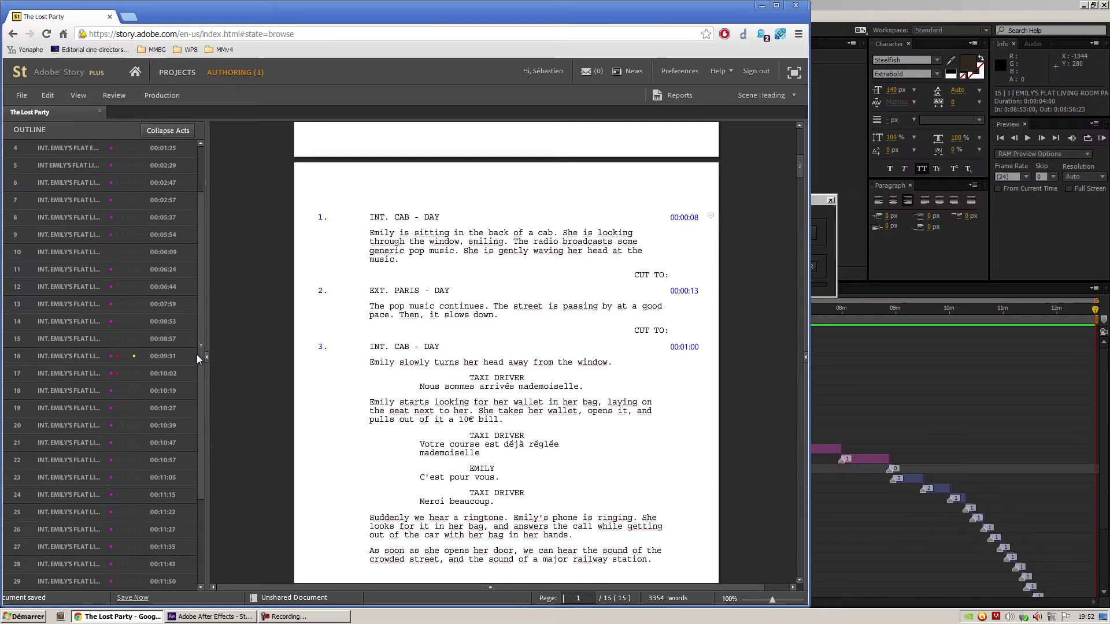
# Check the timings of scenes 12, 11 and 22, then minimize the browser.
pyautogui.click(68, 286)
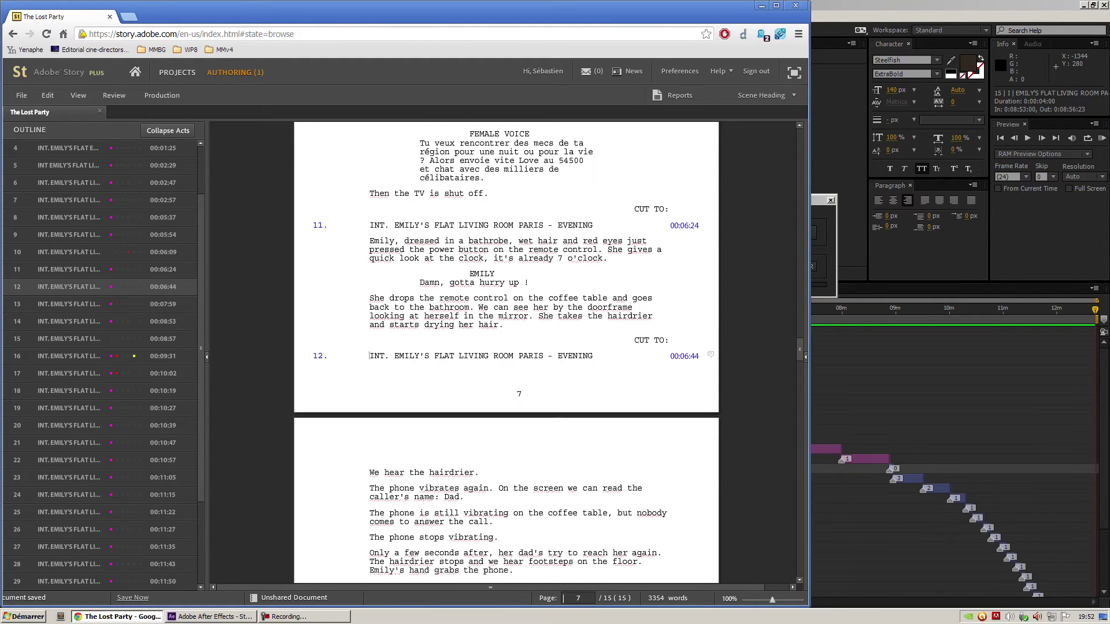
pyautogui.doubleClick(574, 225)
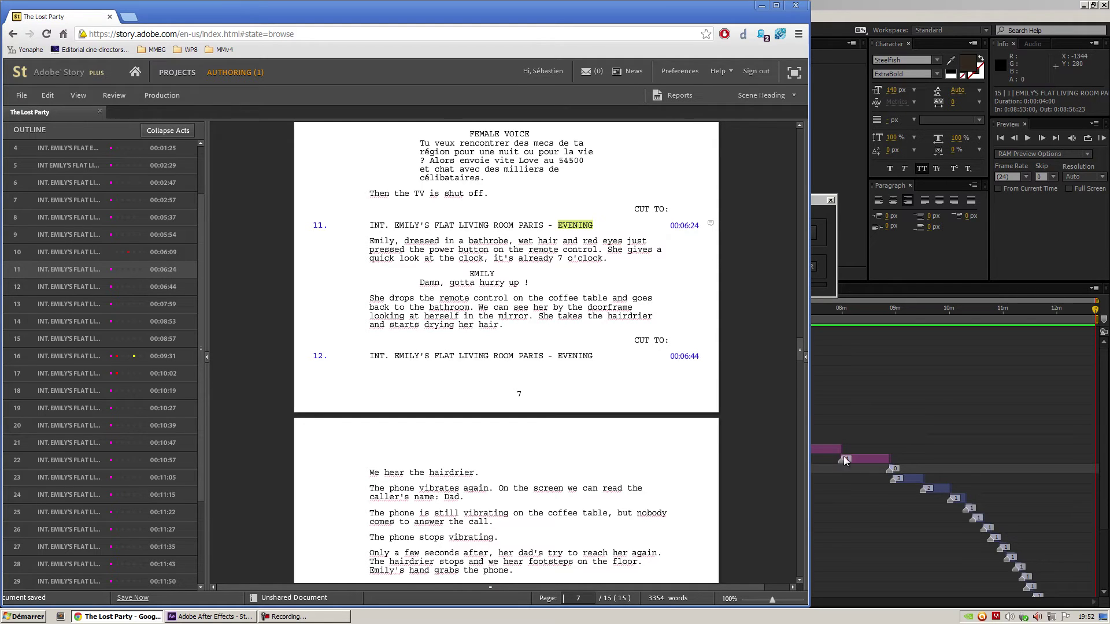
pyautogui.click(61, 460)
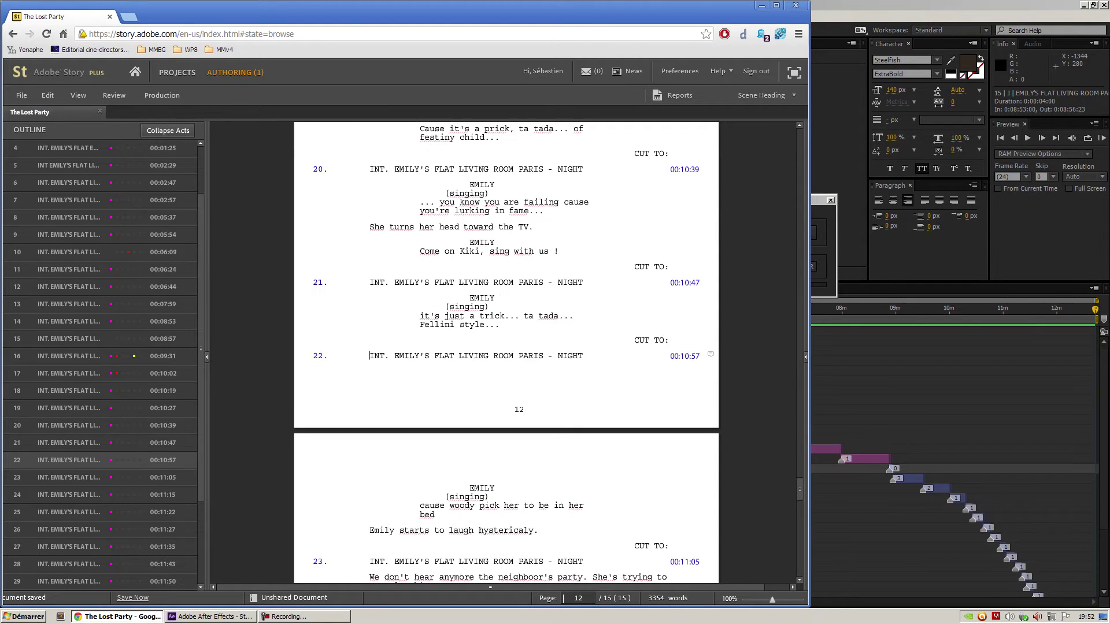
pyautogui.click(762, 5)
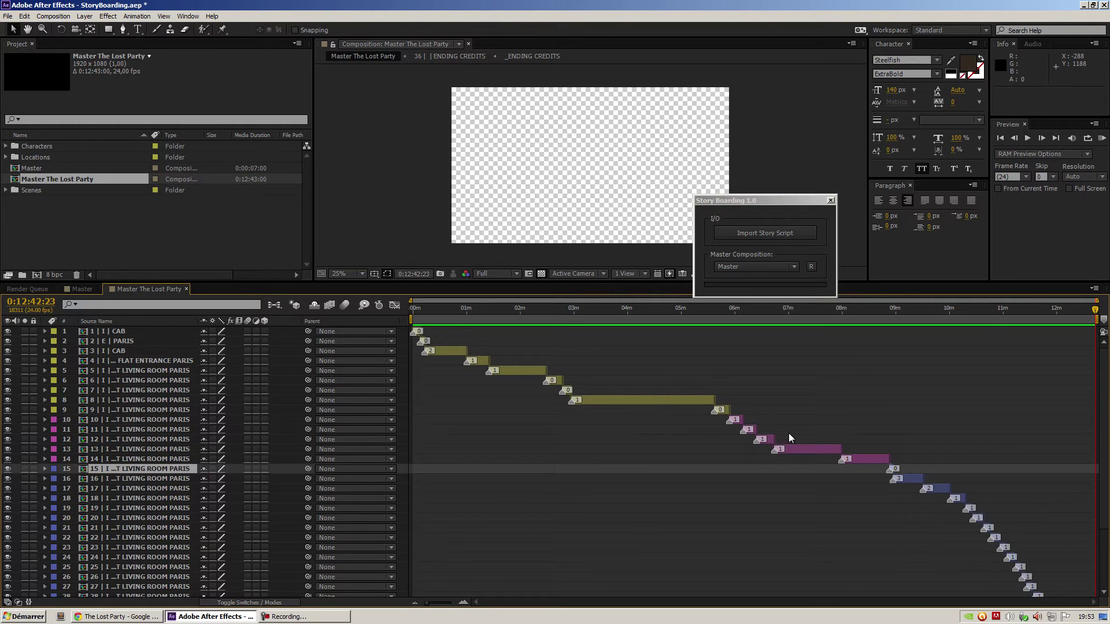
# Select layer 16 and place the playhead at 0:09:08:23 within its bar.
pyautogui.click(912, 481)
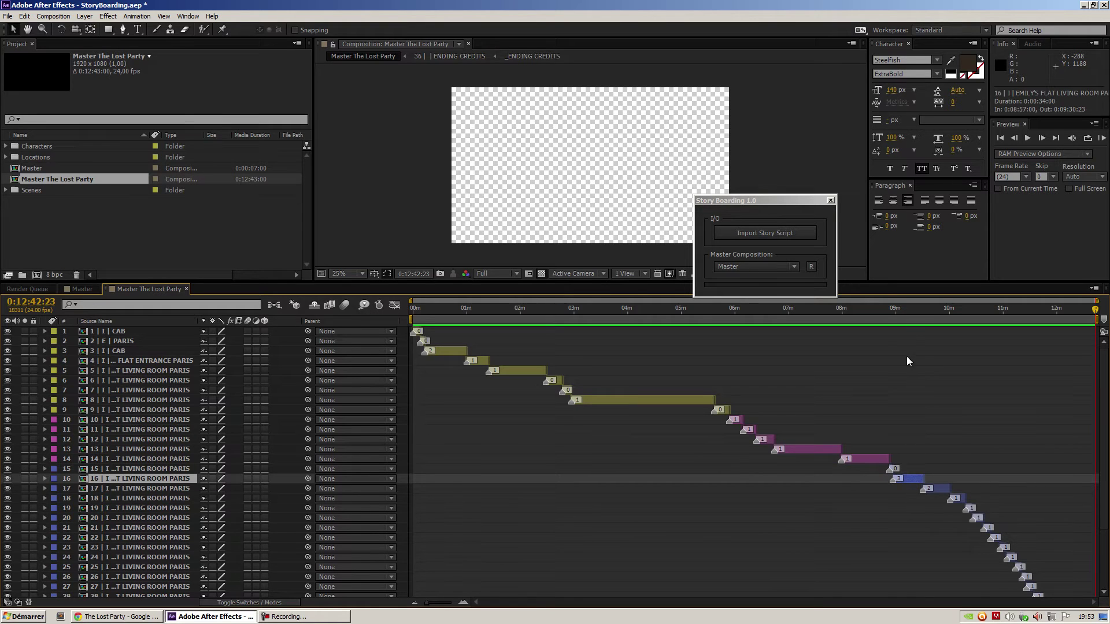
pyautogui.click(903, 310)
pyautogui.doubleClick(910, 479)
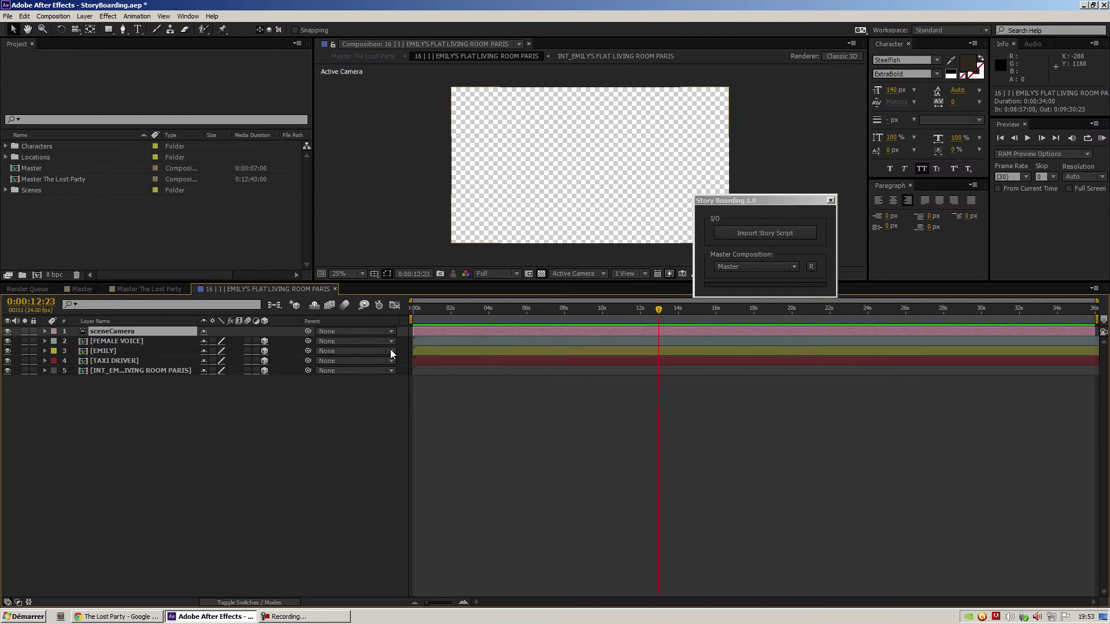
pyautogui.click(100, 359)
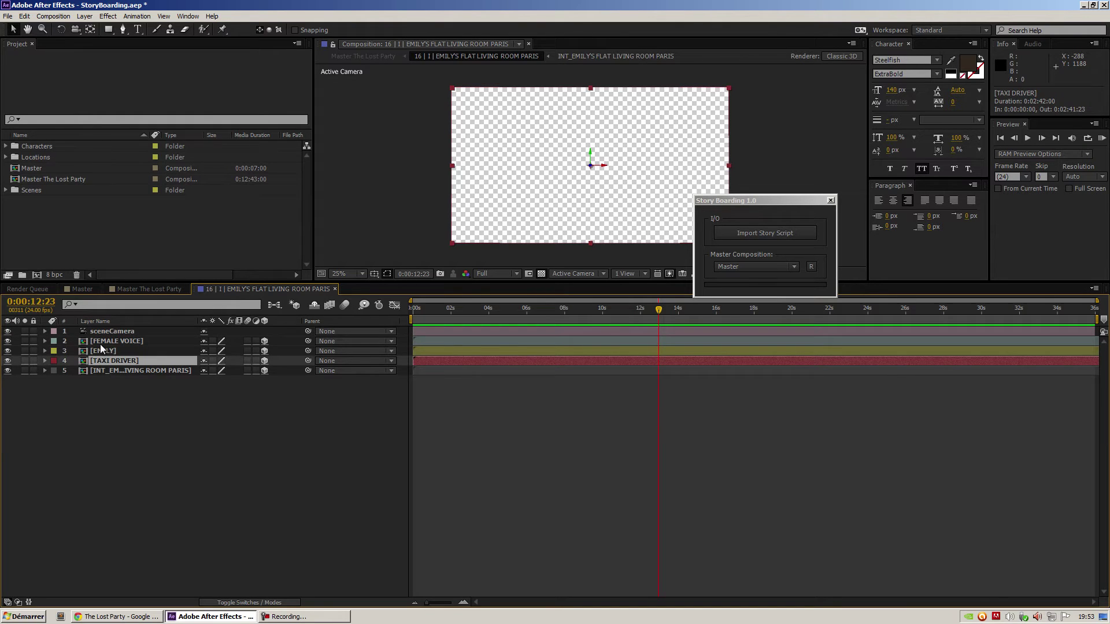
pyautogui.keyDown('shift'); pyautogui.click(100, 342); pyautogui.keyUp('shift')
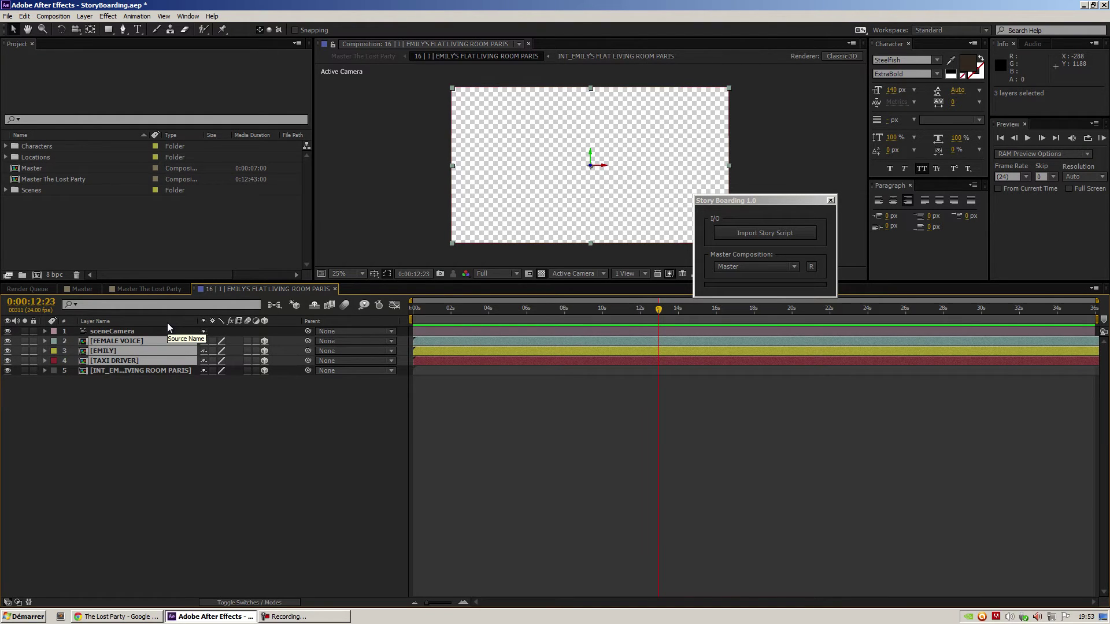
pyautogui.click(188, 399)
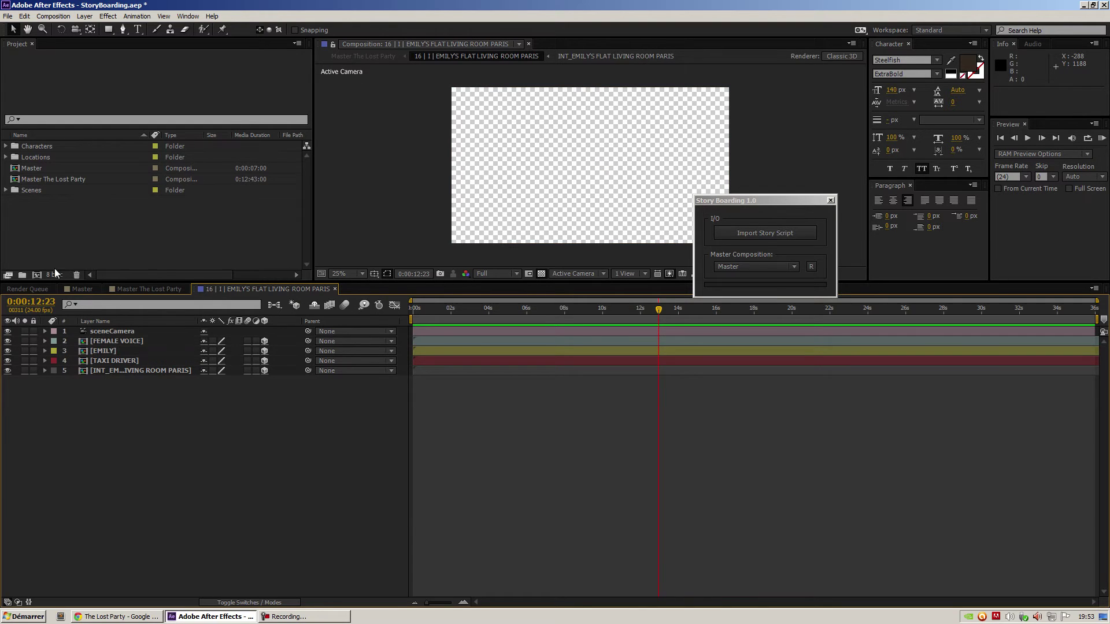
pyautogui.click(167, 290)
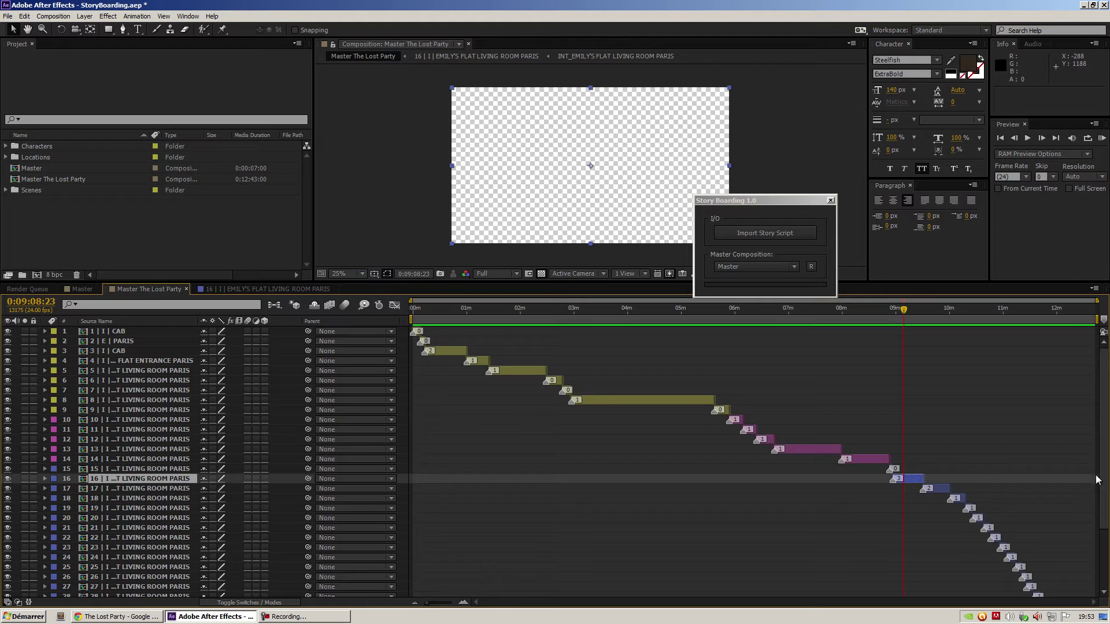
pyautogui.scroll(-3, 1097, 479)
pyautogui.scroll(5, 1097, 479)
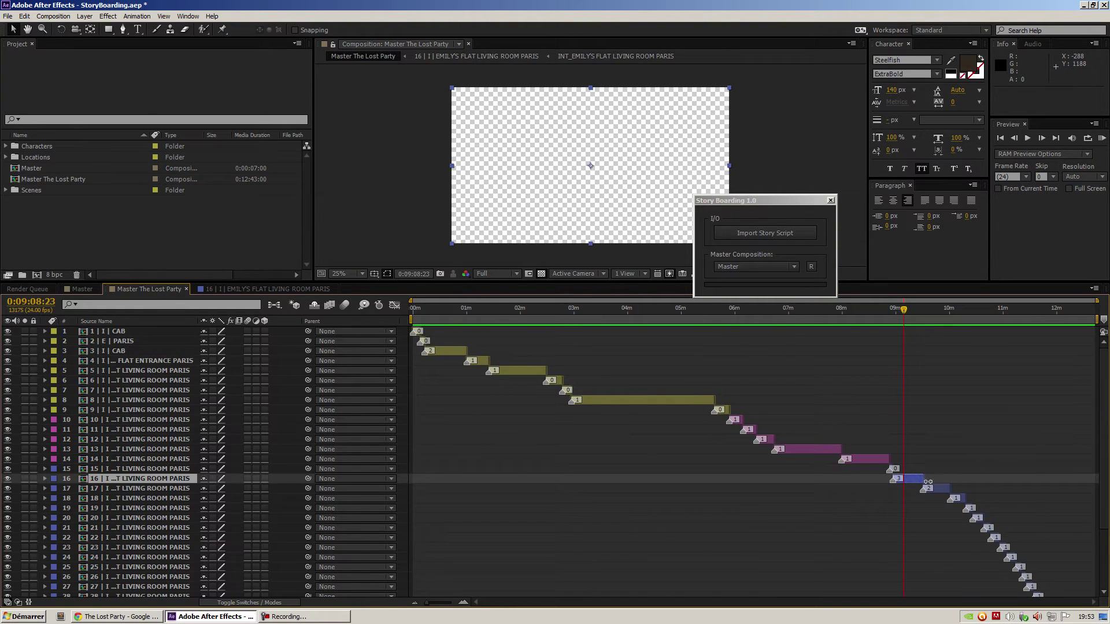
pyautogui.doubleClick(910, 479)
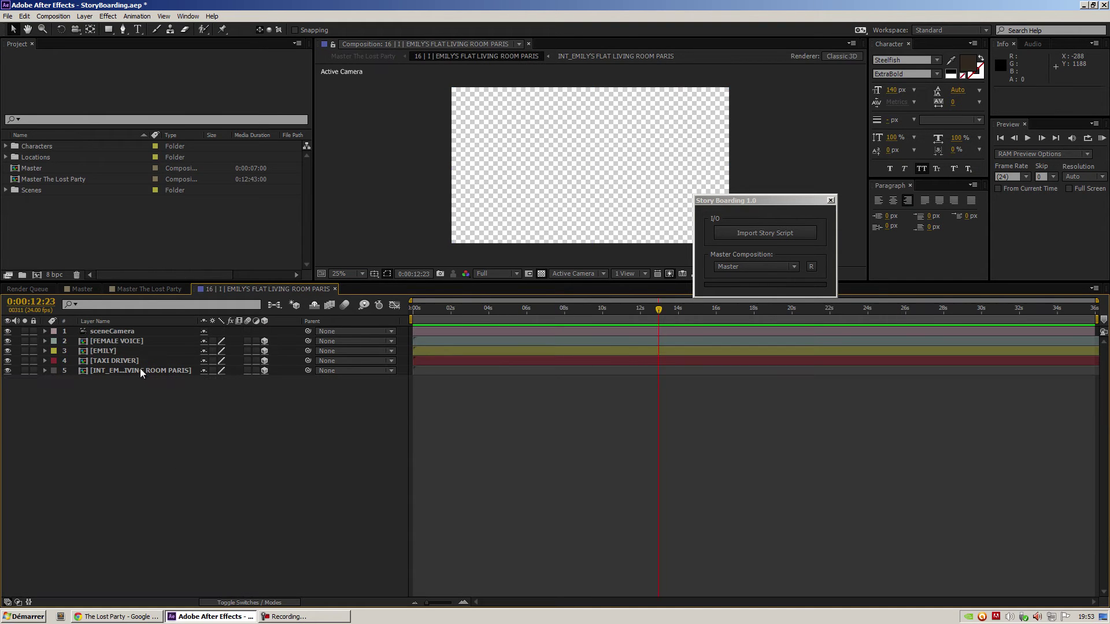
pyautogui.moveTo(136, 341); pyautogui.dragTo(131, 373)
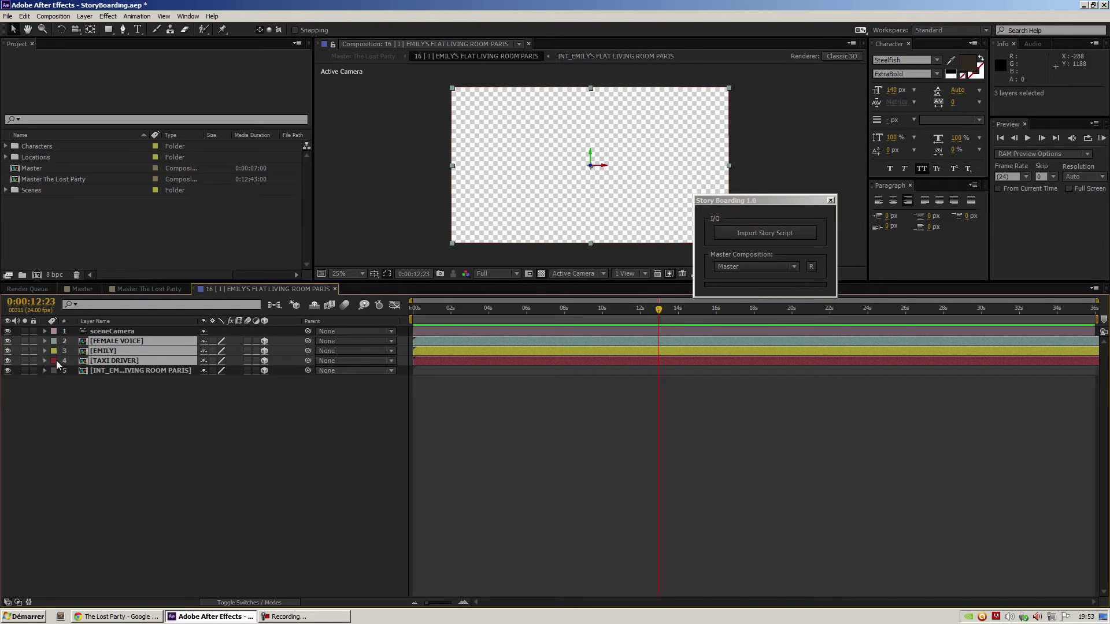
pyautogui.click(94, 421)
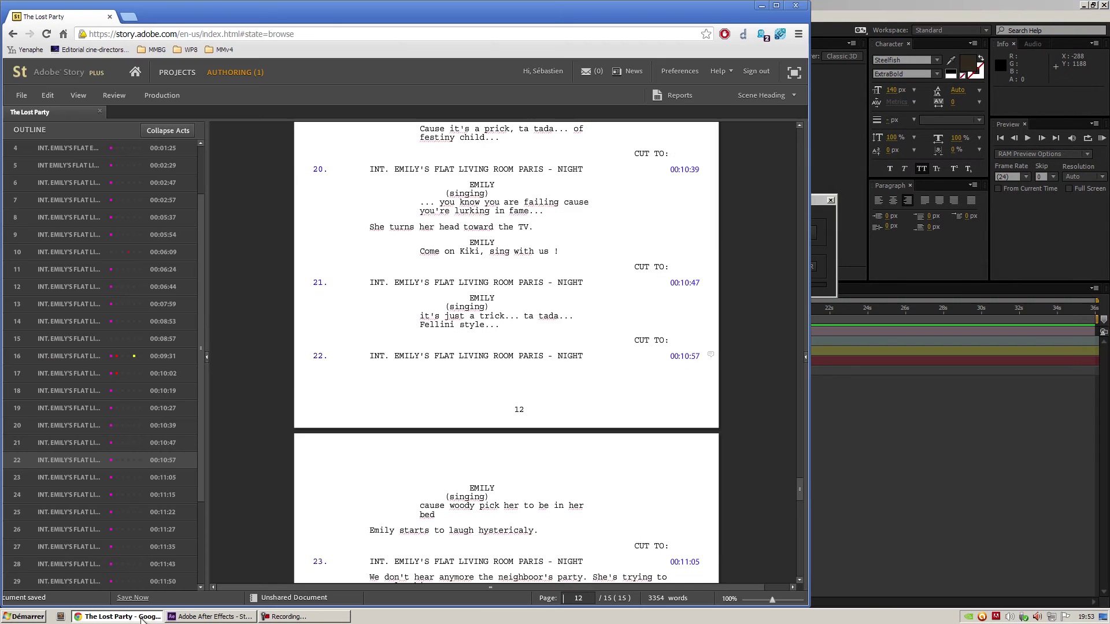
pyautogui.click(145, 617)
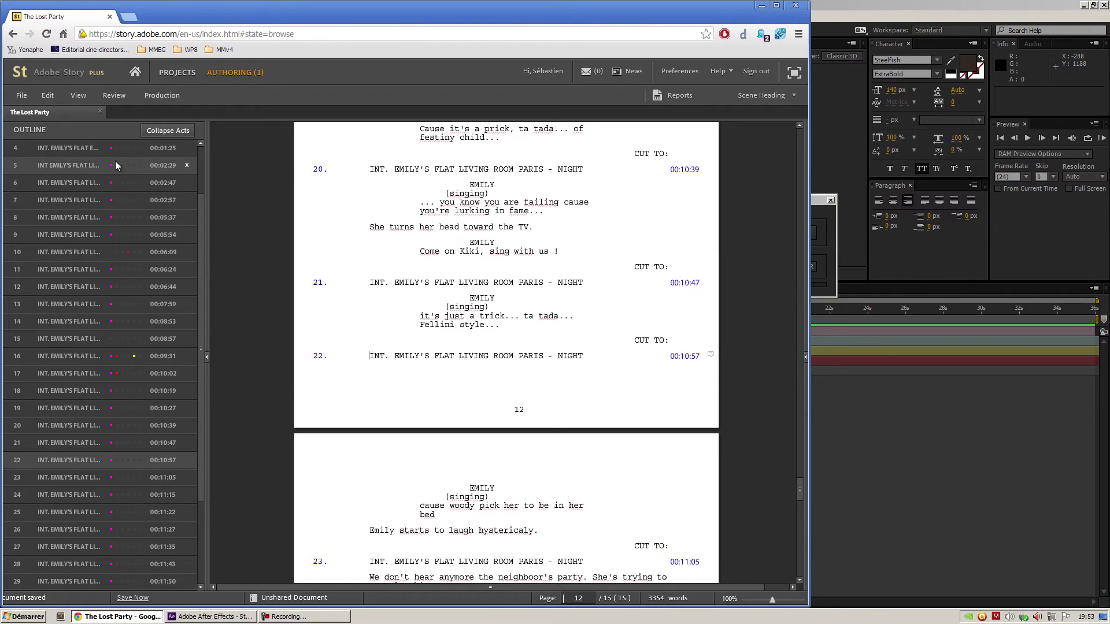
pyautogui.click(147, 618)
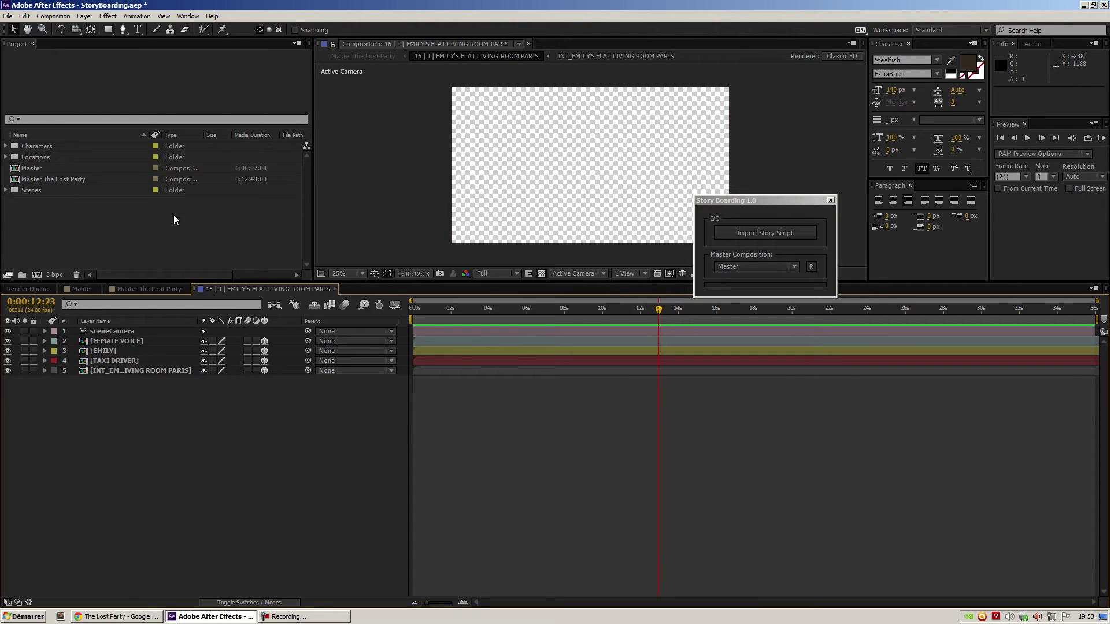
# Expand the Characters folder and inspect each composition from EMILY to TAXI DRIVER.
pyautogui.click(43, 145)
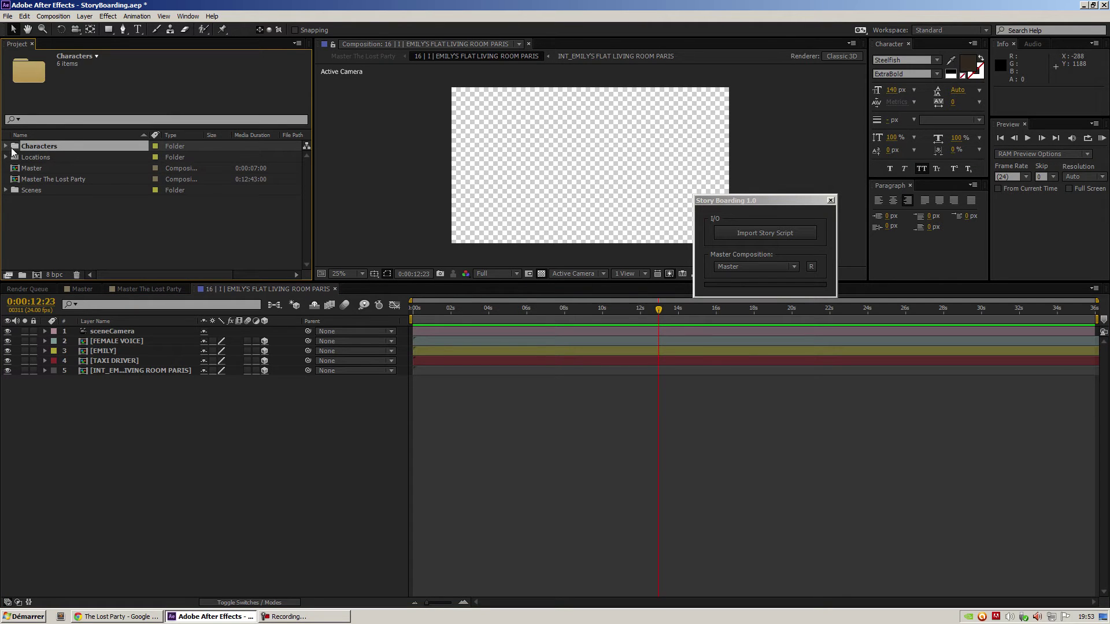
pyautogui.click(5, 146)
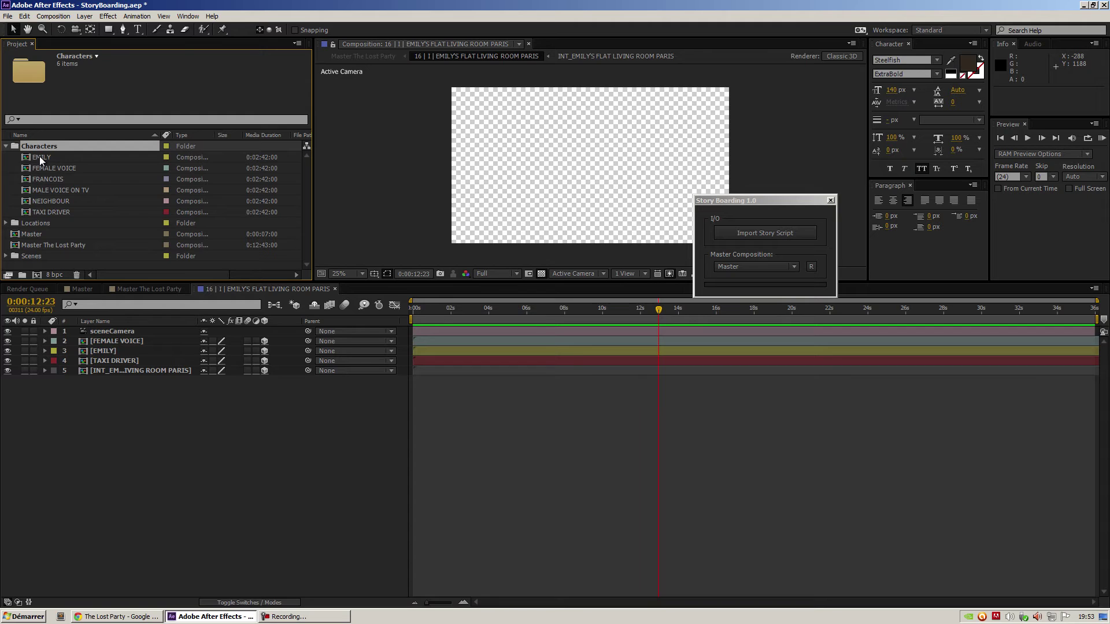
pyautogui.click(39, 158)
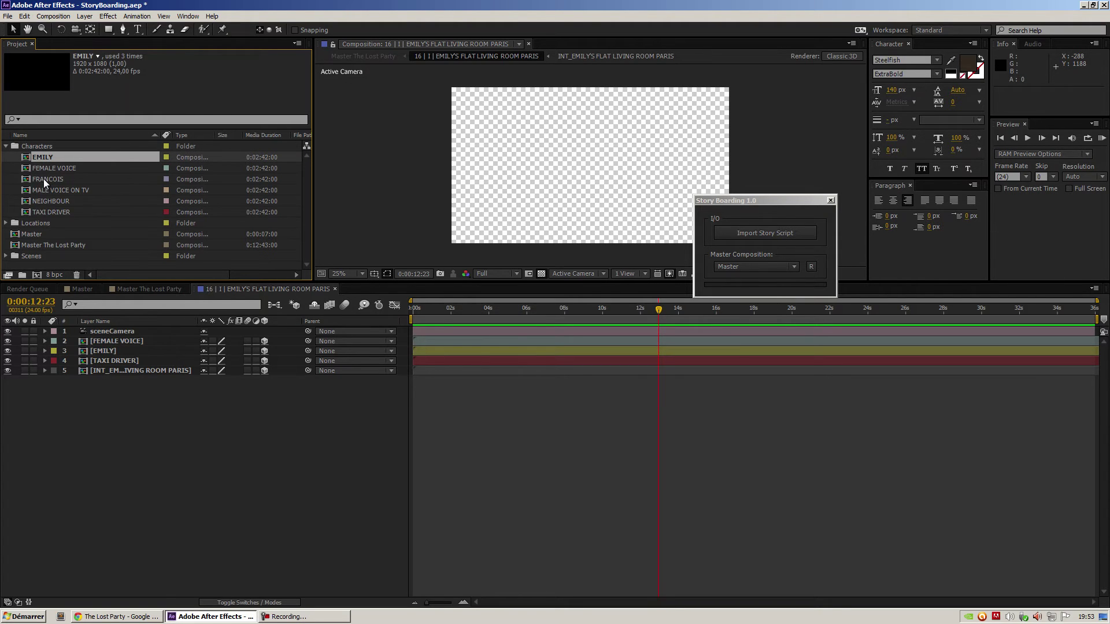
pyautogui.click(196, 169)
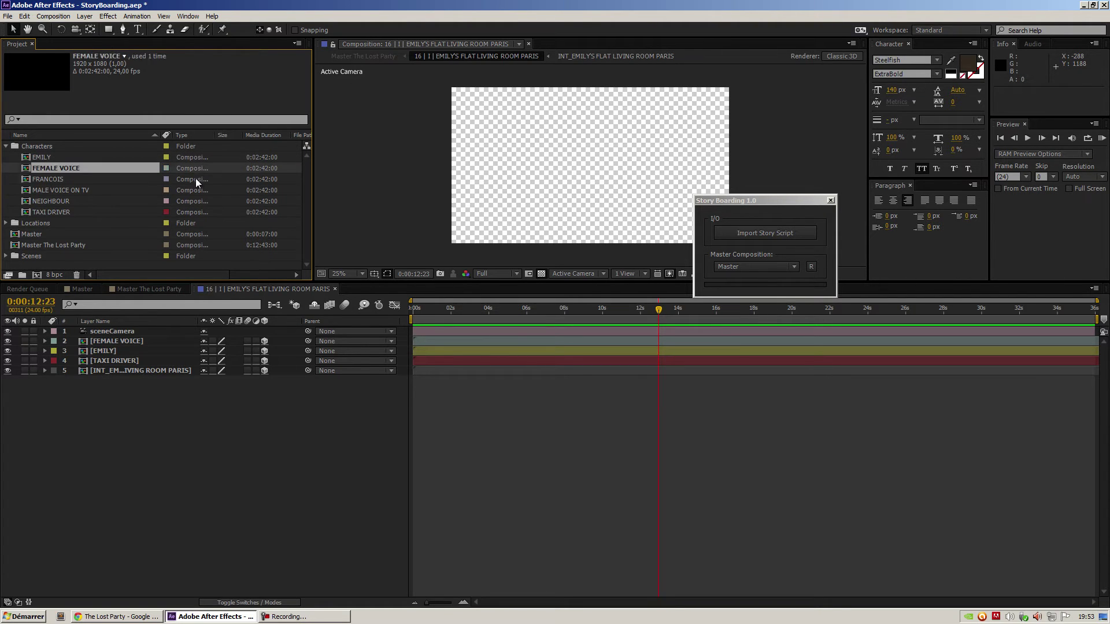
pyautogui.click(195, 190)
pyautogui.click(193, 211)
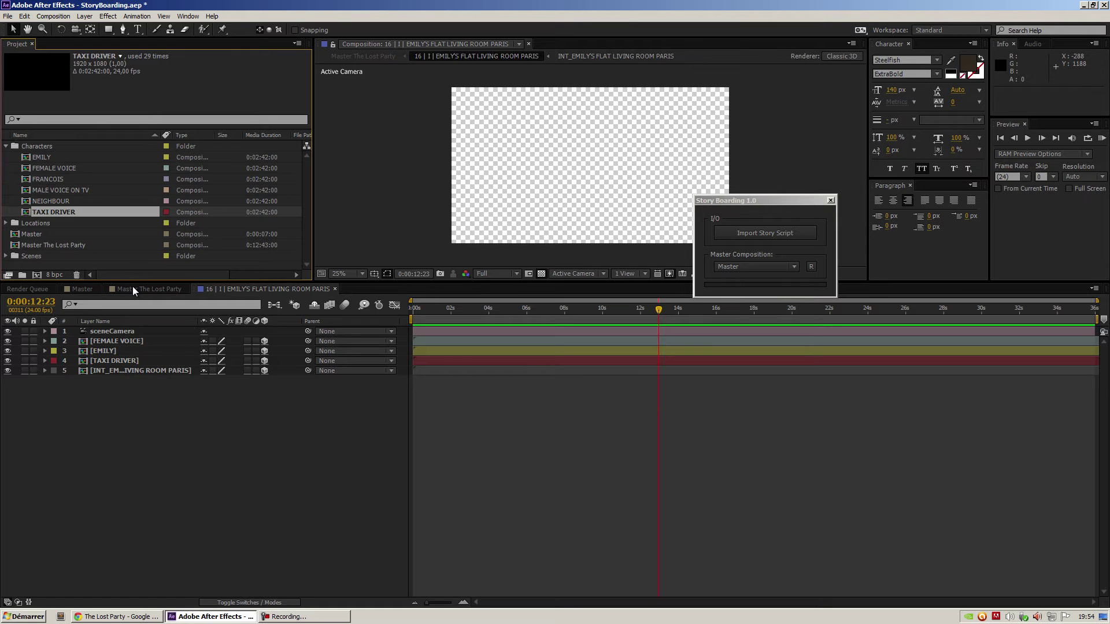
# Review scene 16's character layers, flip to Master and back, and toggle the switches/modes columns.
pyautogui.click(120, 339)
pyautogui.keyDown('shift'); pyautogui.click(116, 361); pyautogui.keyUp('shift')
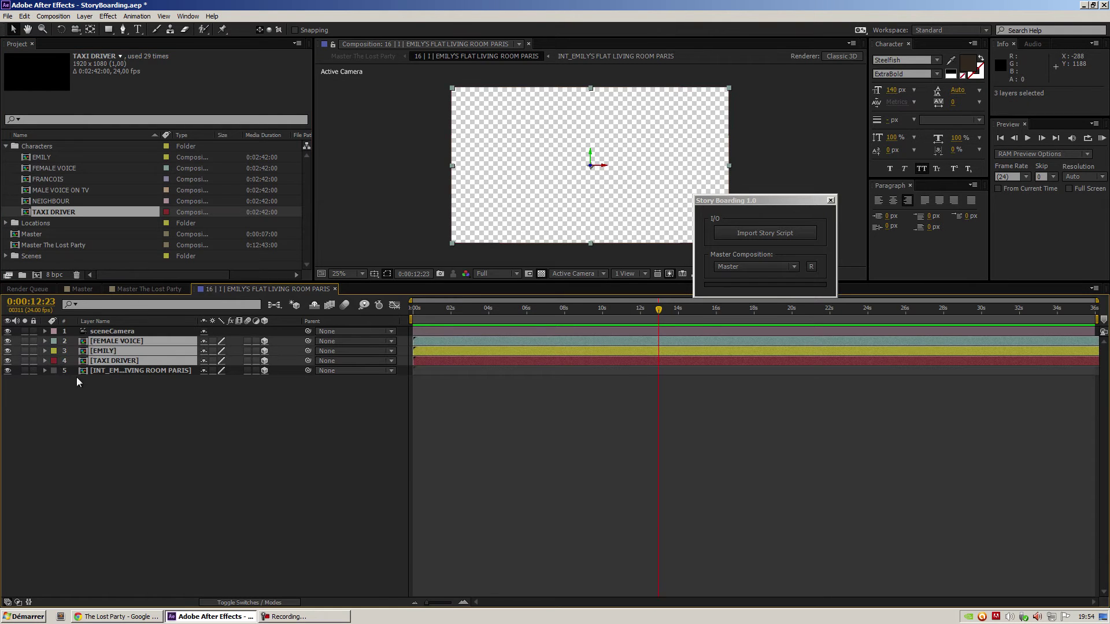
pyautogui.click(106, 395)
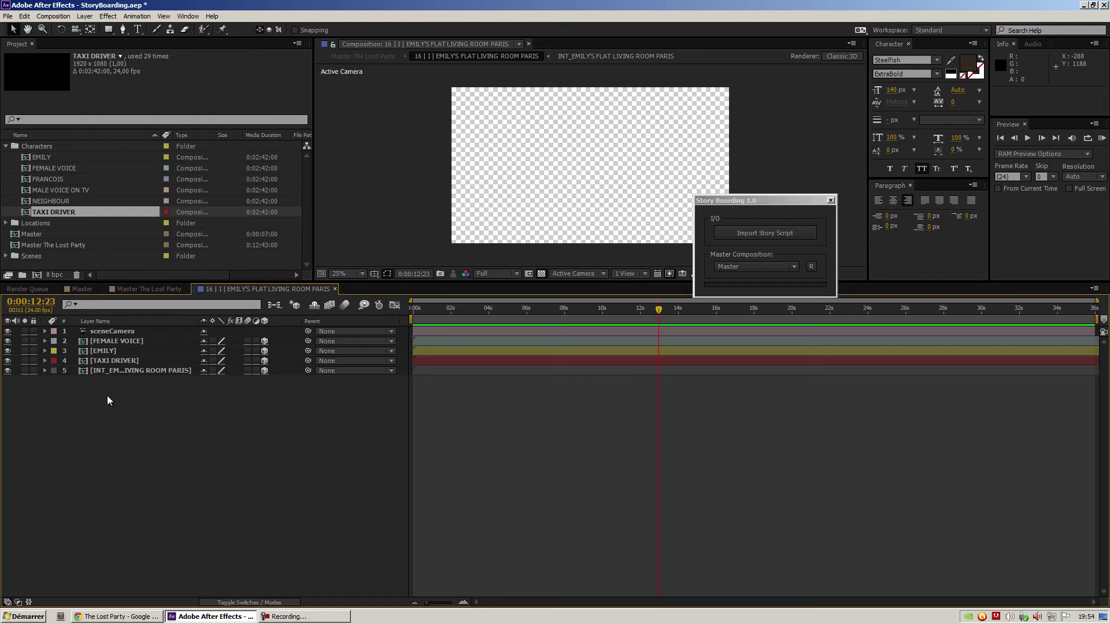
pyautogui.click(138, 291)
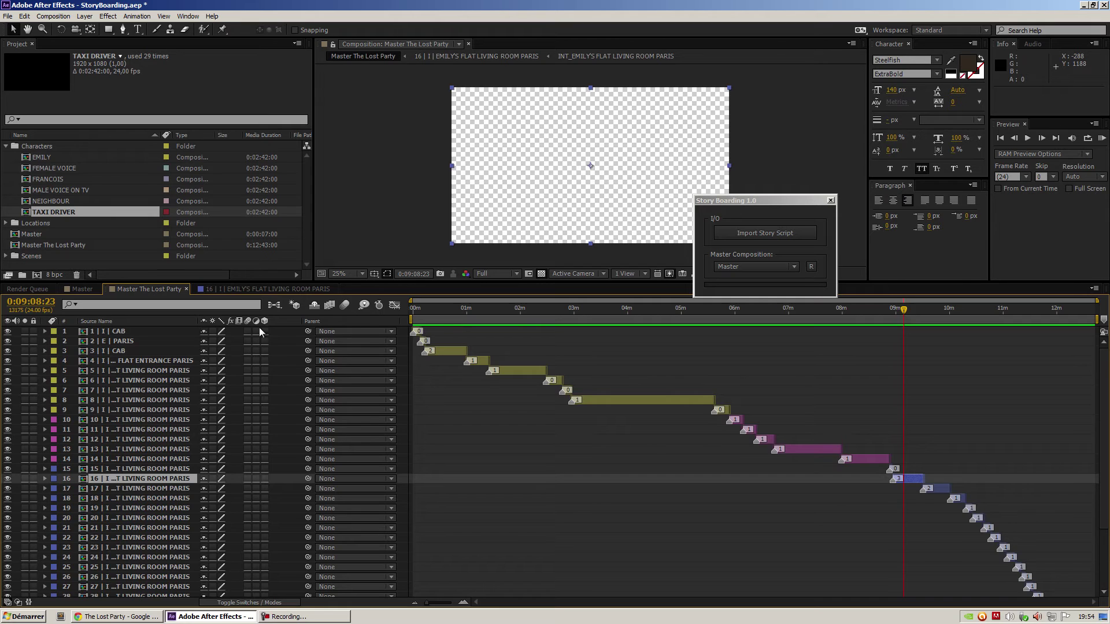
pyautogui.click(270, 289)
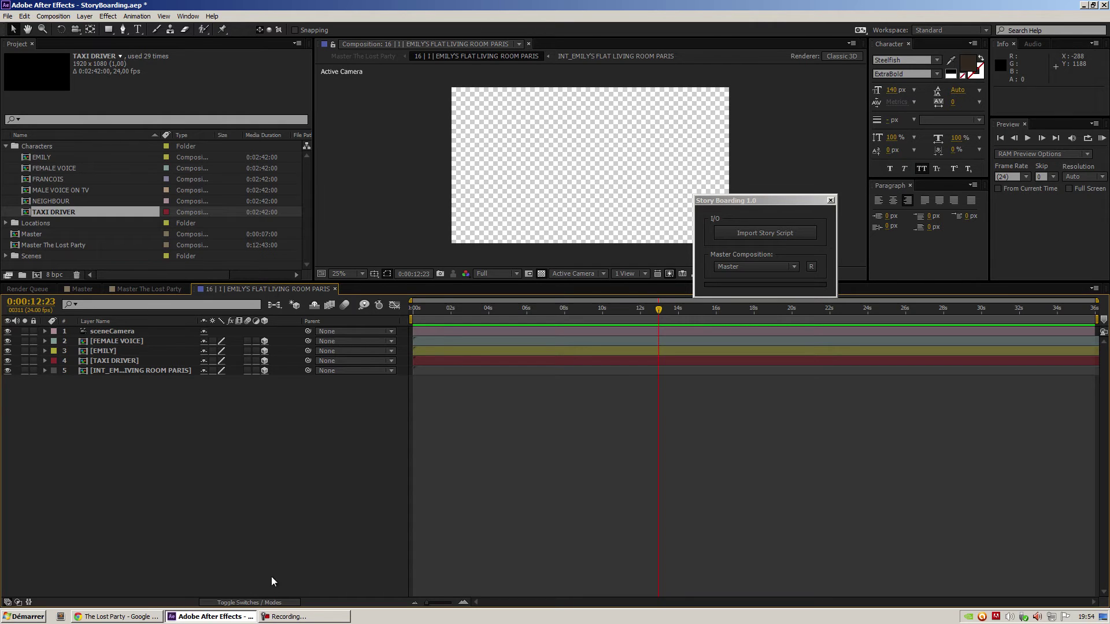
pyautogui.click(272, 603)
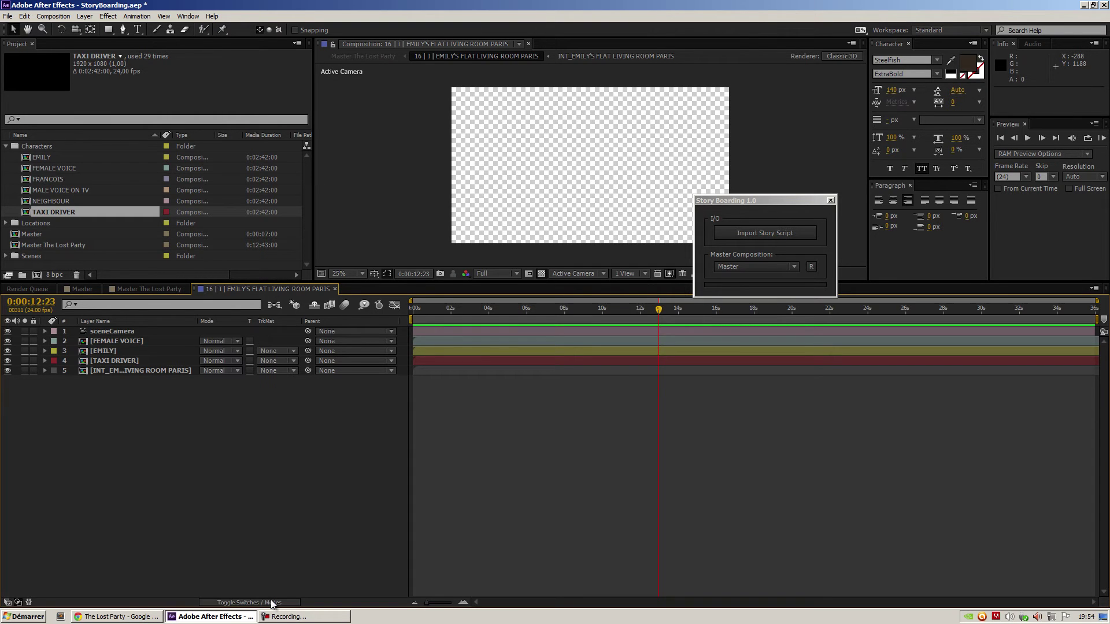
pyautogui.click(271, 603)
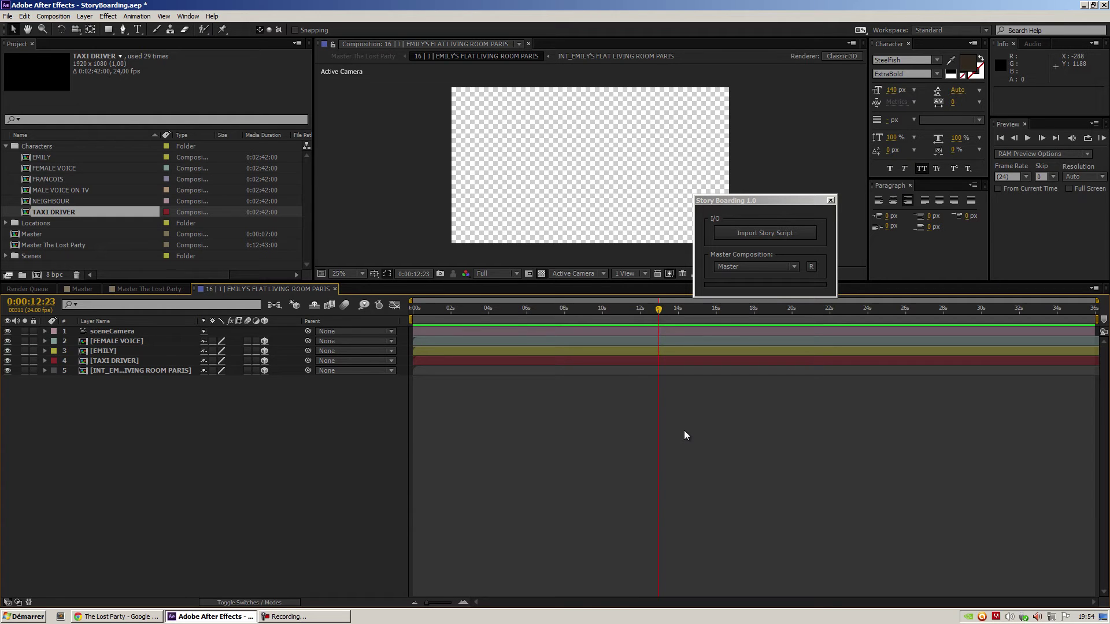
# Select FEMALE VOICE, EMILY, TAXI DRIVER and layer 5, widening the Layer Name column.
pyautogui.click(133, 345)
pyautogui.keyDown('shift'); pyautogui.click(124, 362); pyautogui.keyUp('shift')
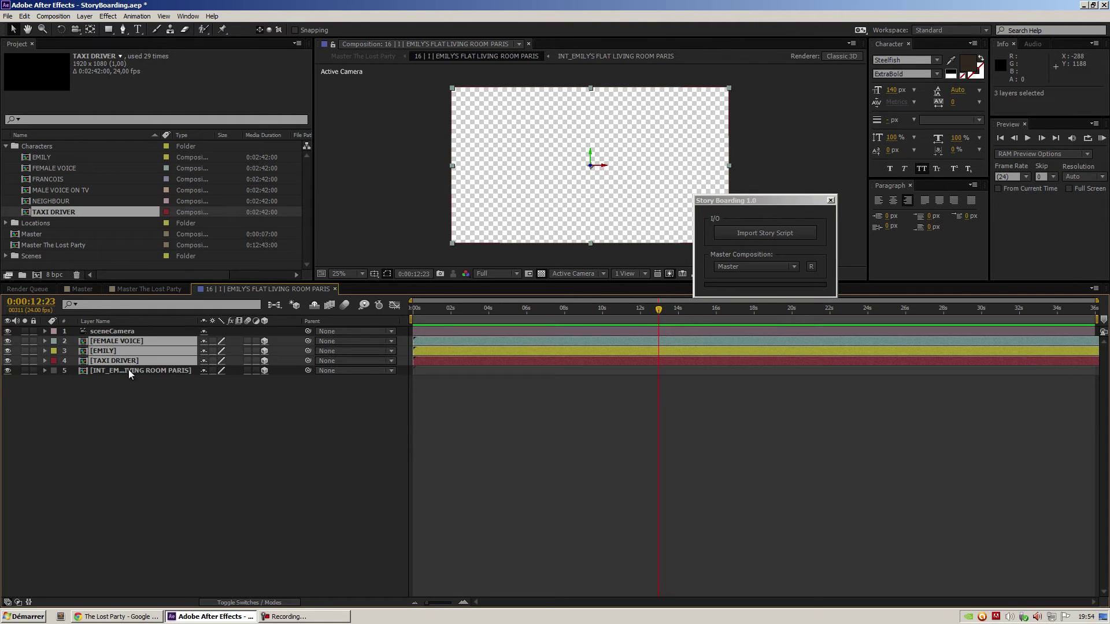
pyautogui.click(137, 371)
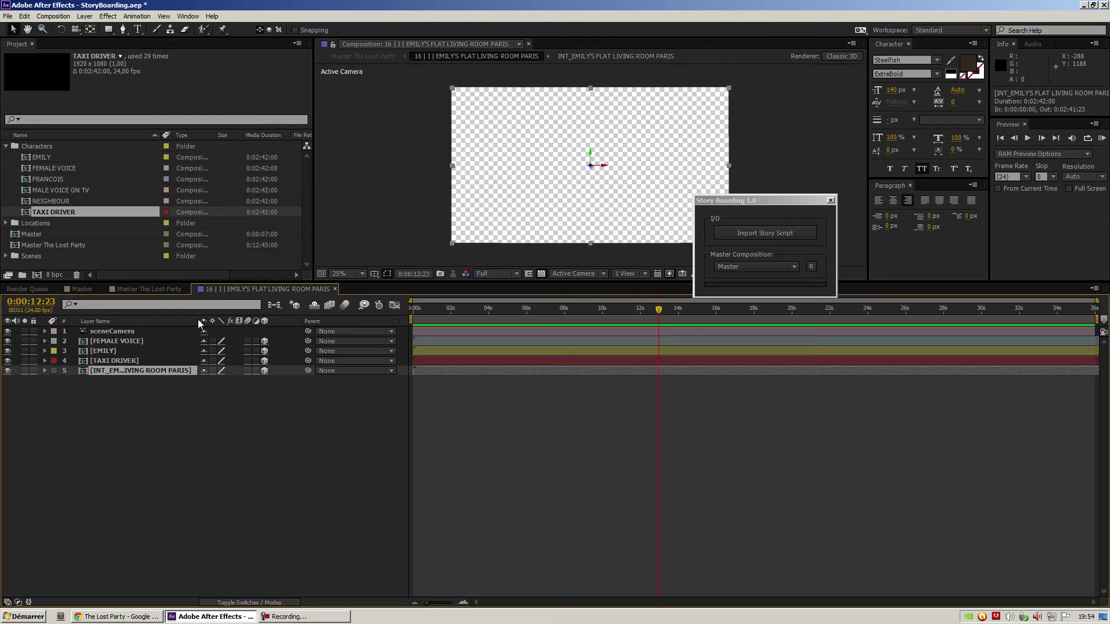
pyautogui.moveTo(199, 322); pyautogui.dragTo(200, 325)
# Open the empty living-room precomp, review its Composition Settings, close it, then select and clear layers 2–5.
pyautogui.doubleClick(163, 370)
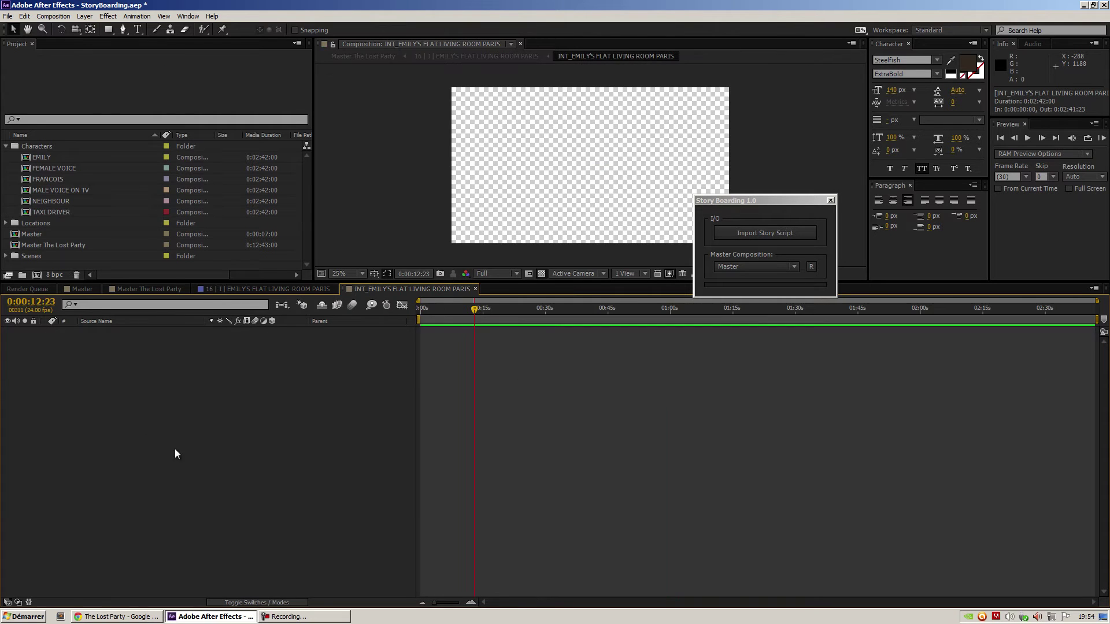
pyautogui.hotkey('ctrl', 'k')
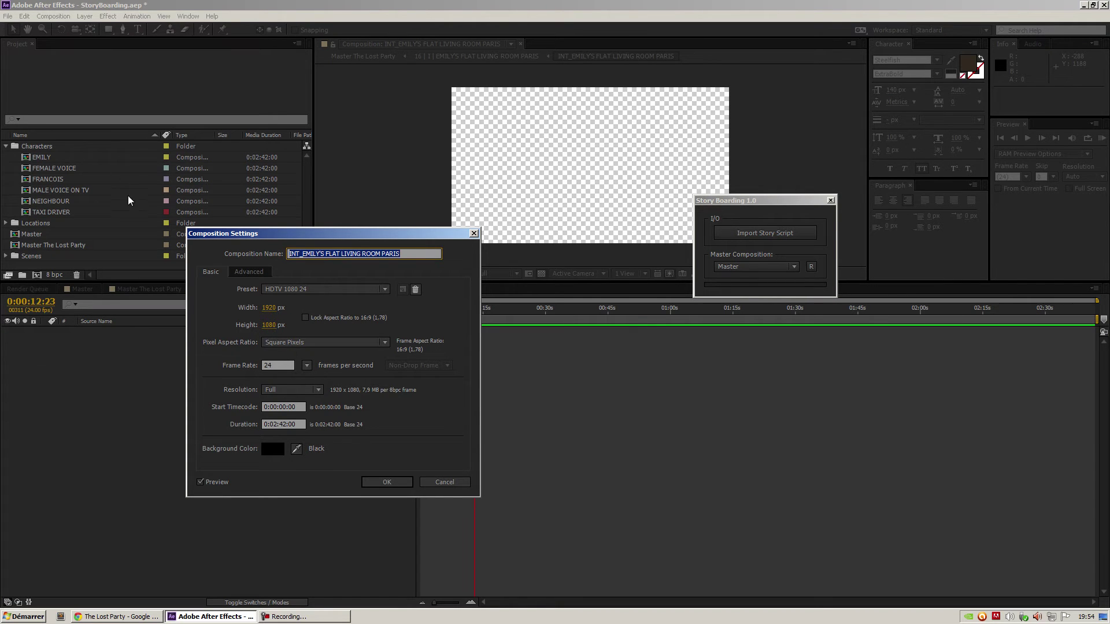
pyautogui.click(452, 485)
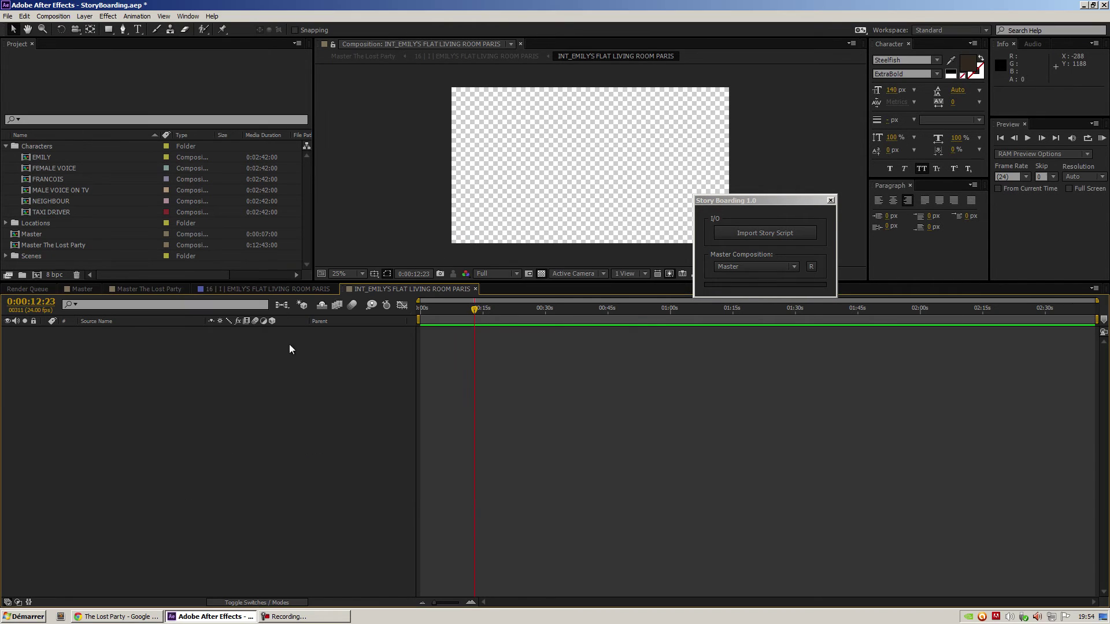
pyautogui.click(476, 289)
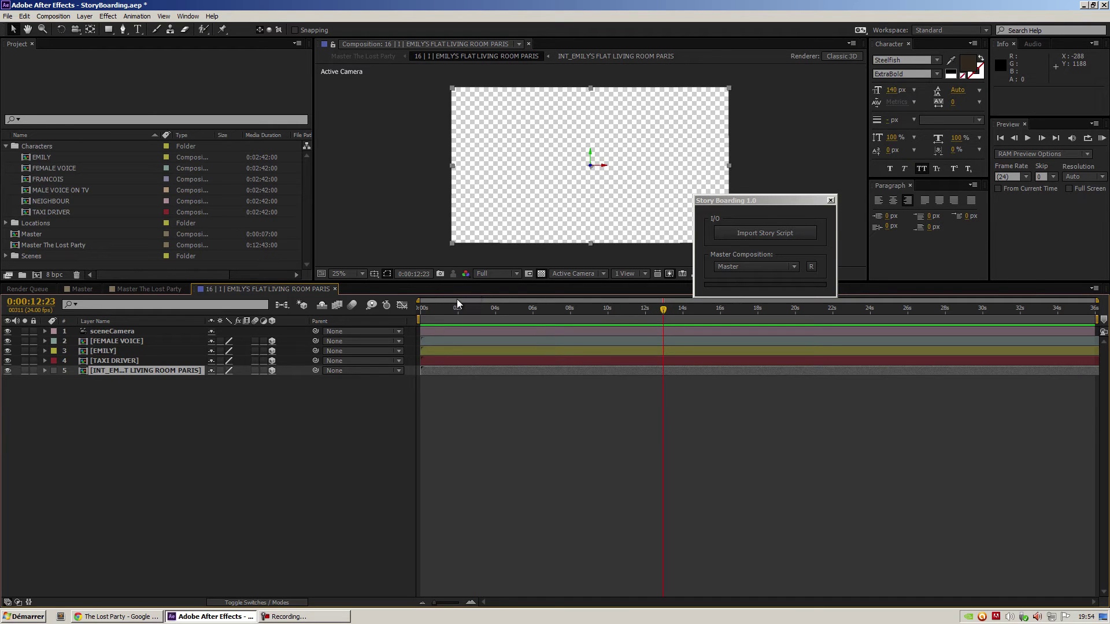
pyautogui.moveTo(181, 414); pyautogui.dragTo(123, 344)
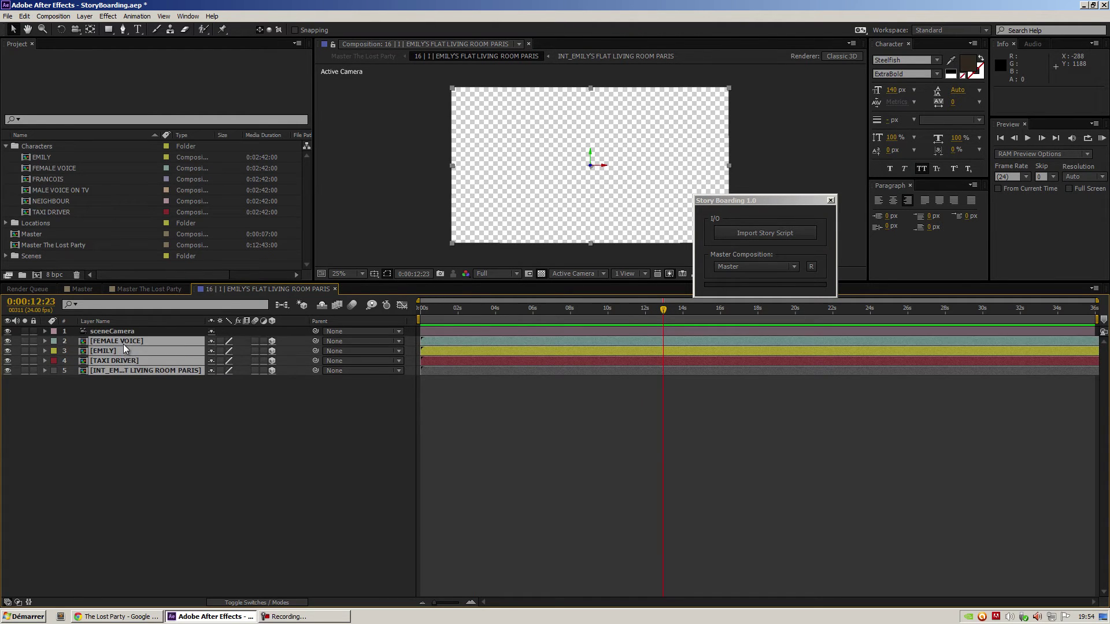
pyautogui.click(130, 381)
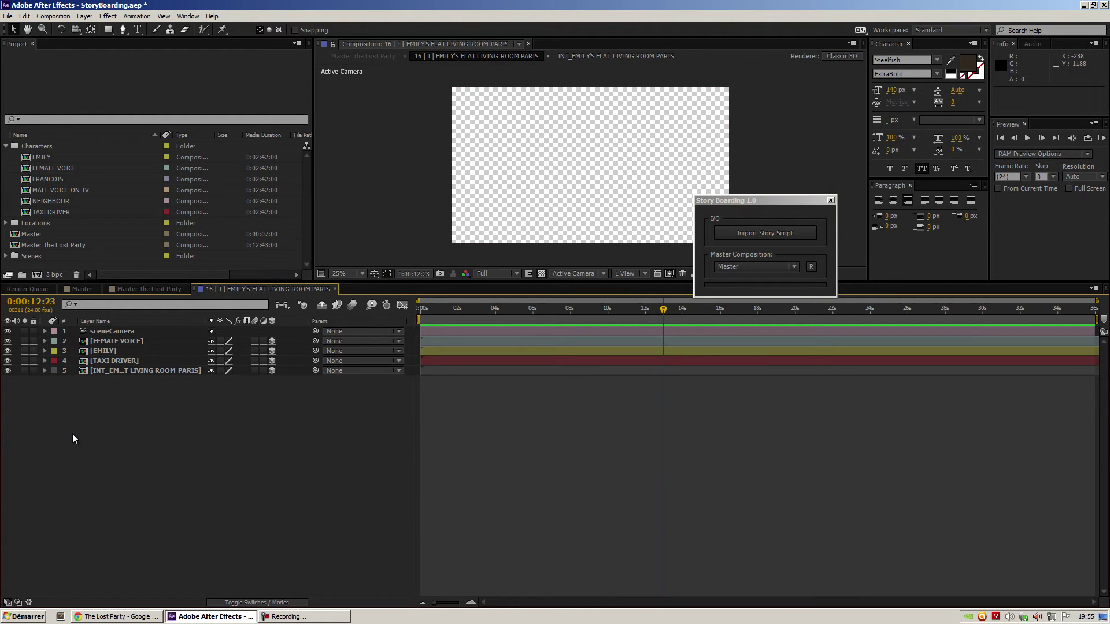
# Close the scene 16 and Master tabs and reopen Master The Lost Party.
pyautogui.click(335, 289)
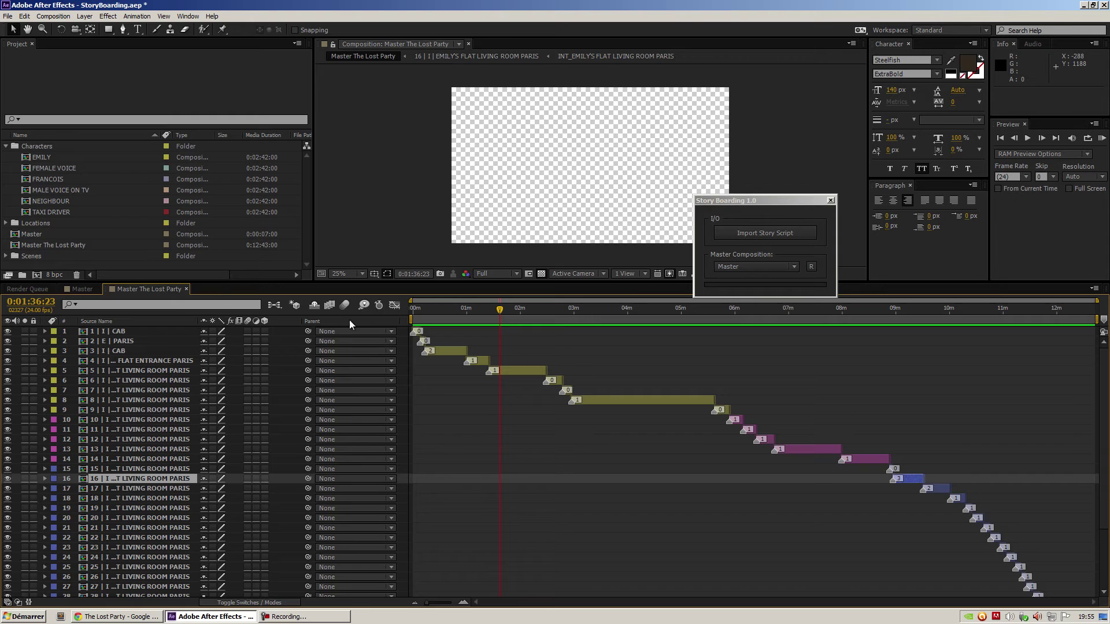
pyautogui.click(186, 288)
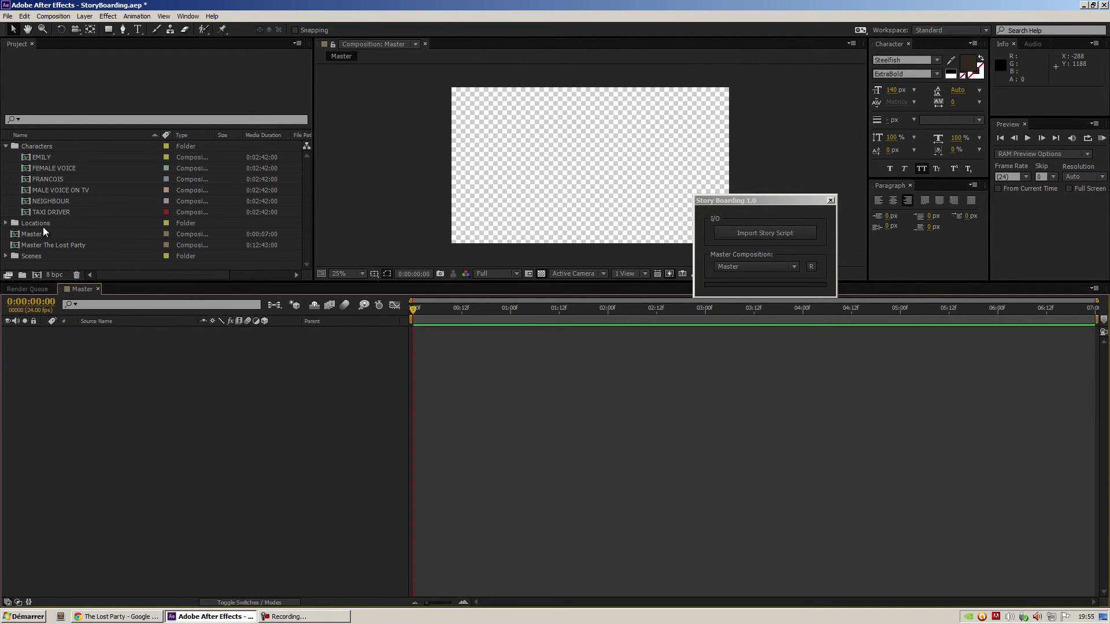
pyautogui.doubleClick(54, 244)
pyautogui.click(96, 289)
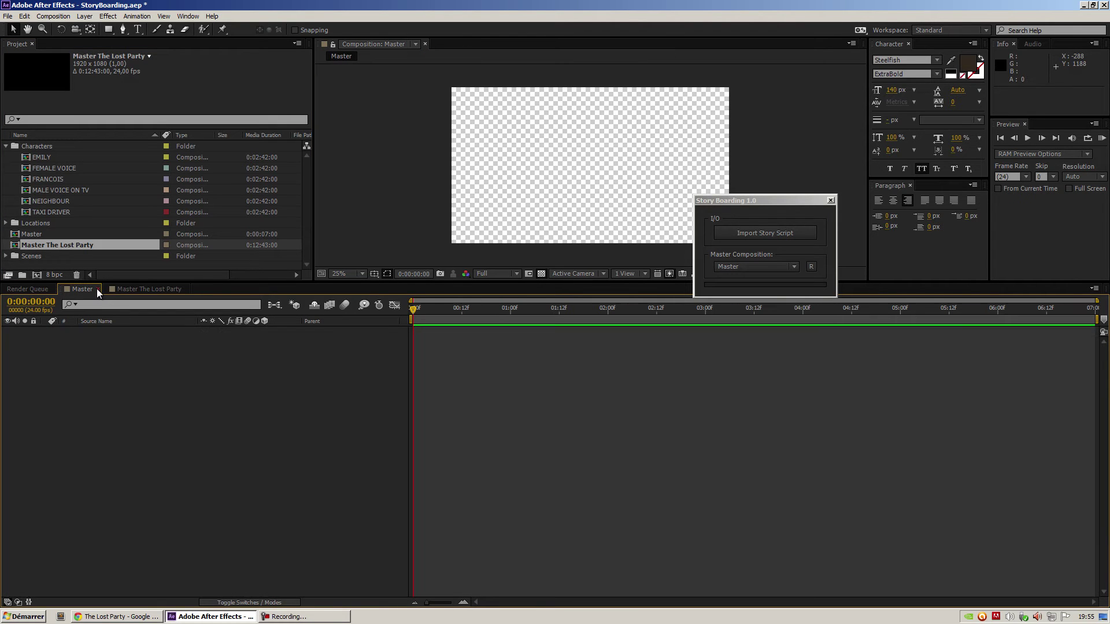
pyautogui.click(96, 289)
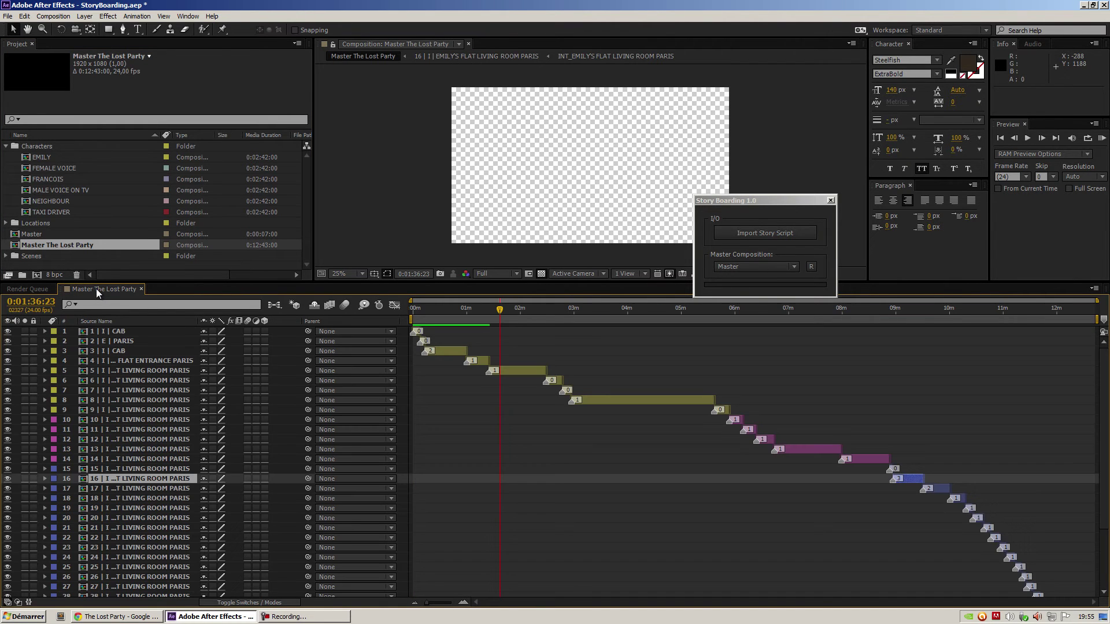
# Expand Locations to inspect the _BLACK and INT_EMILY'S FLAT LIVING ROOM PARIS comps, then collapse it.
pyautogui.doubleClick(41, 223)
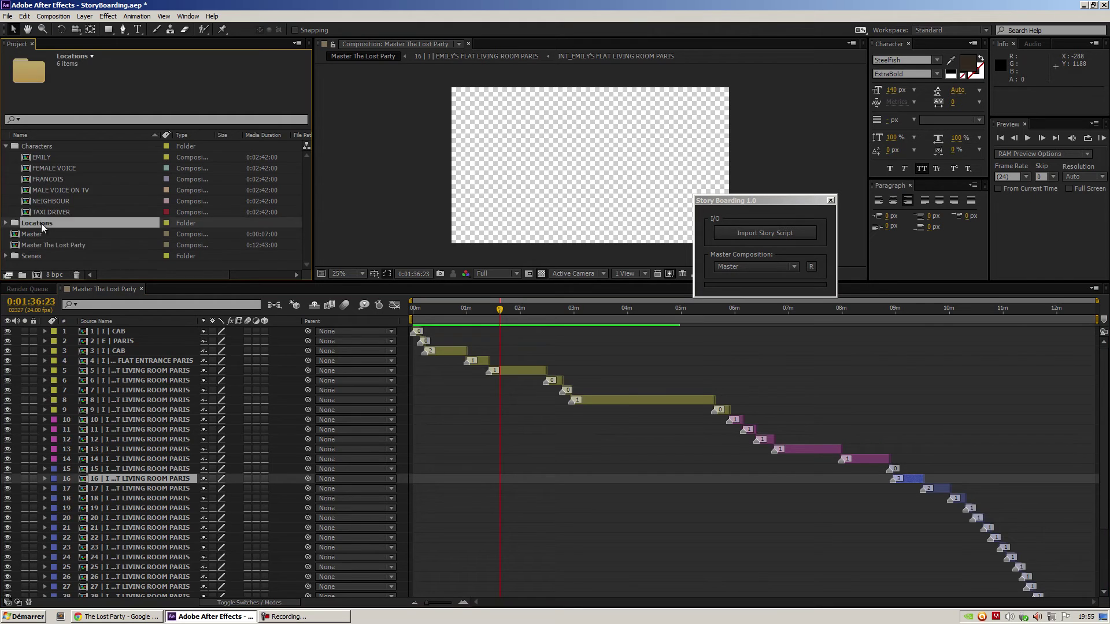
pyautogui.click(62, 201)
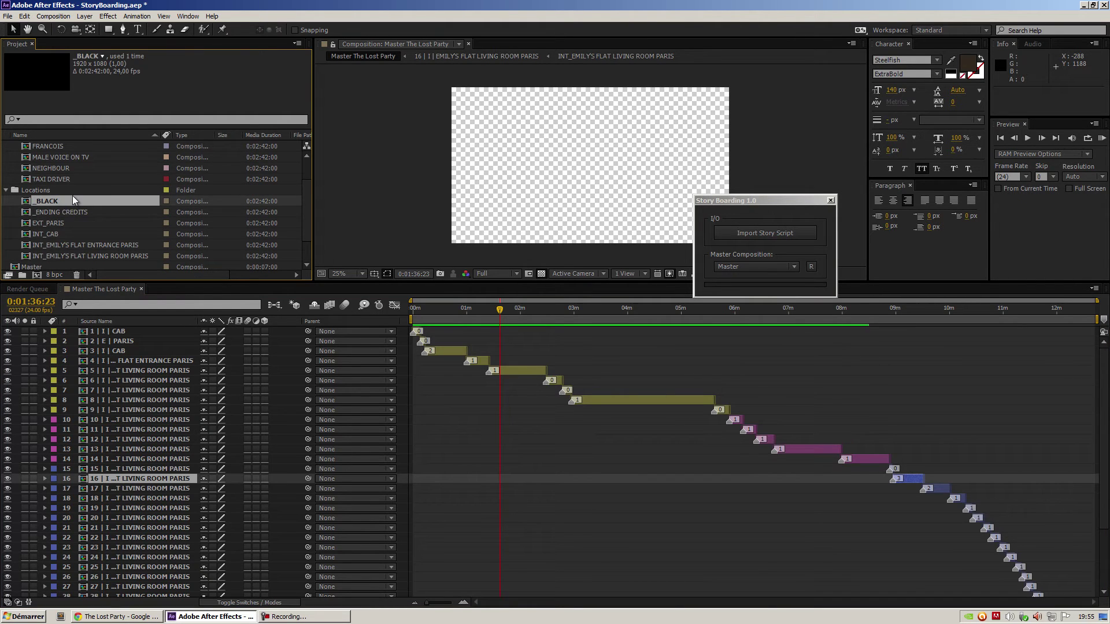
pyautogui.scroll(-1, 71, 196)
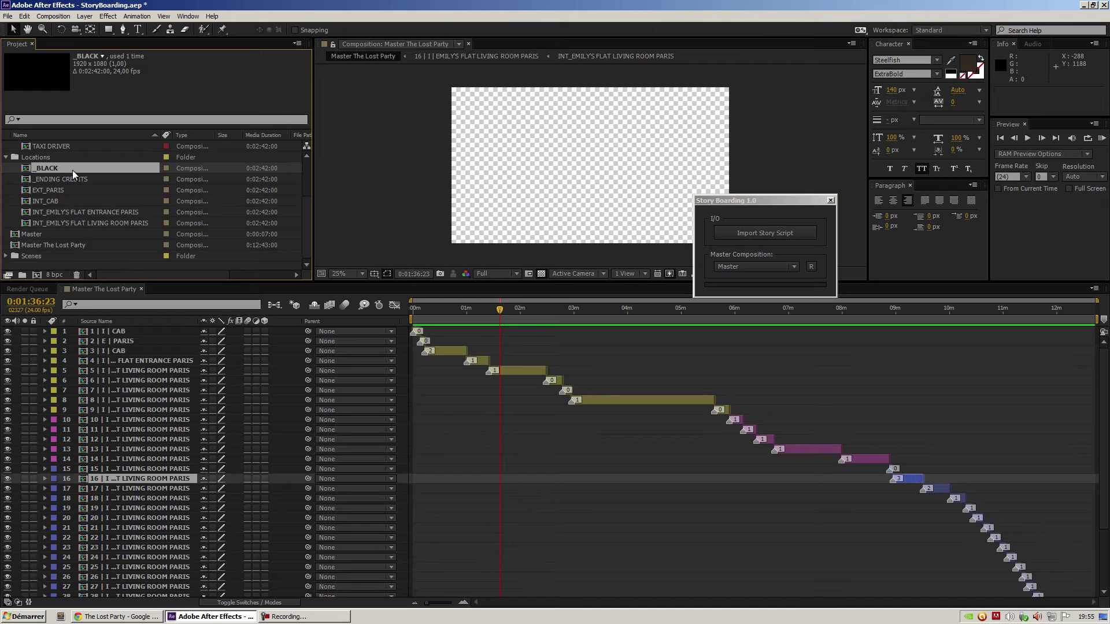
pyautogui.click(69, 224)
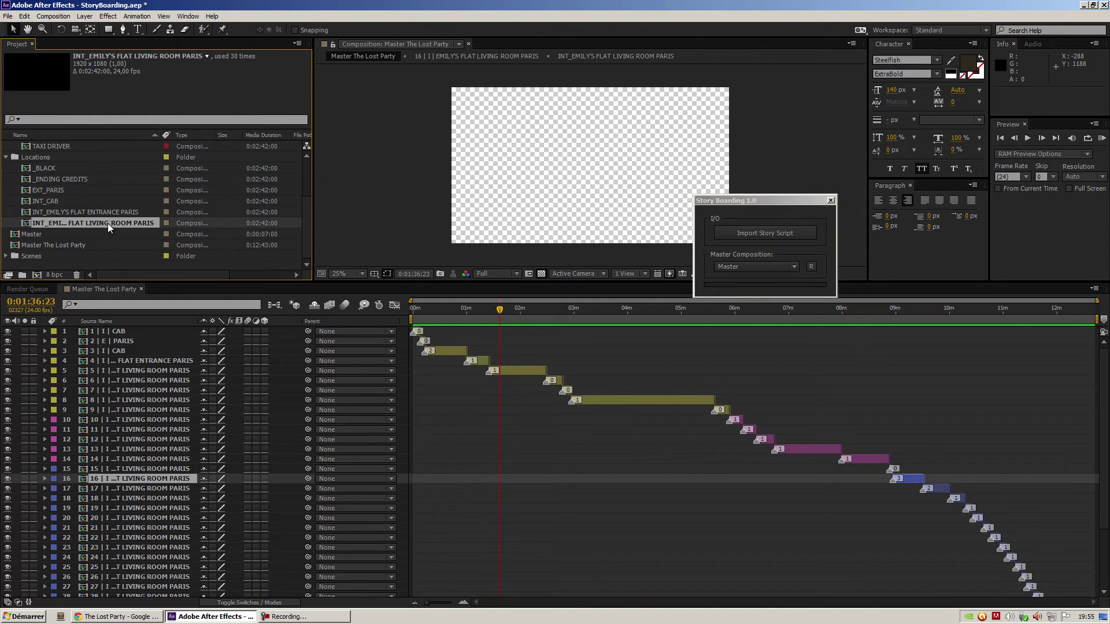
pyautogui.click(6, 148)
pyautogui.click(6, 158)
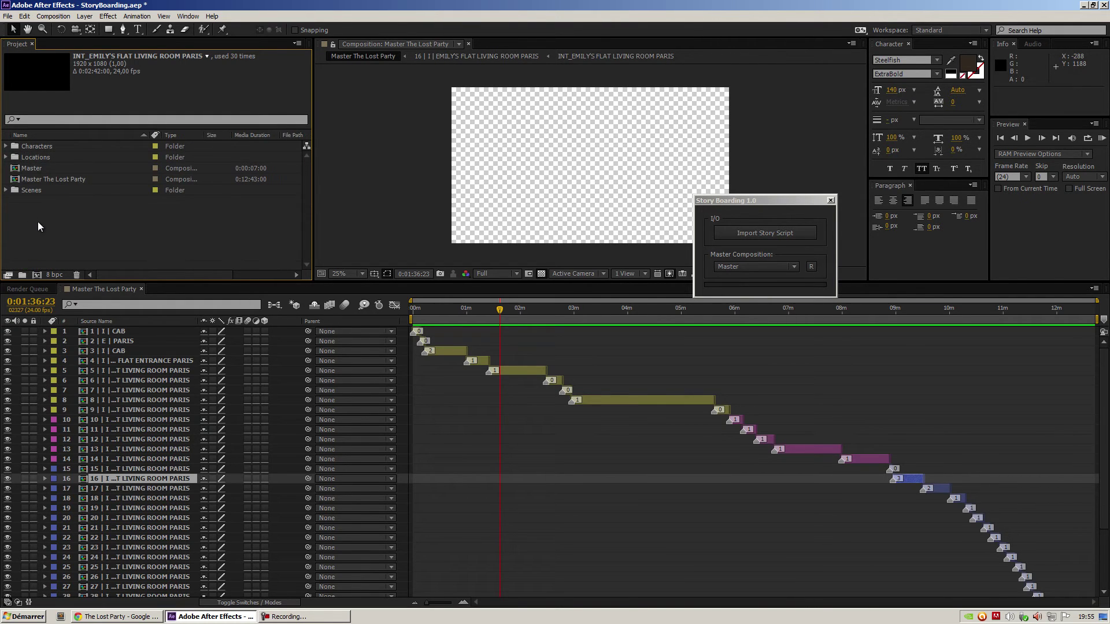
# Create a new project folder named Drawings.
pyautogui.click(22, 274)
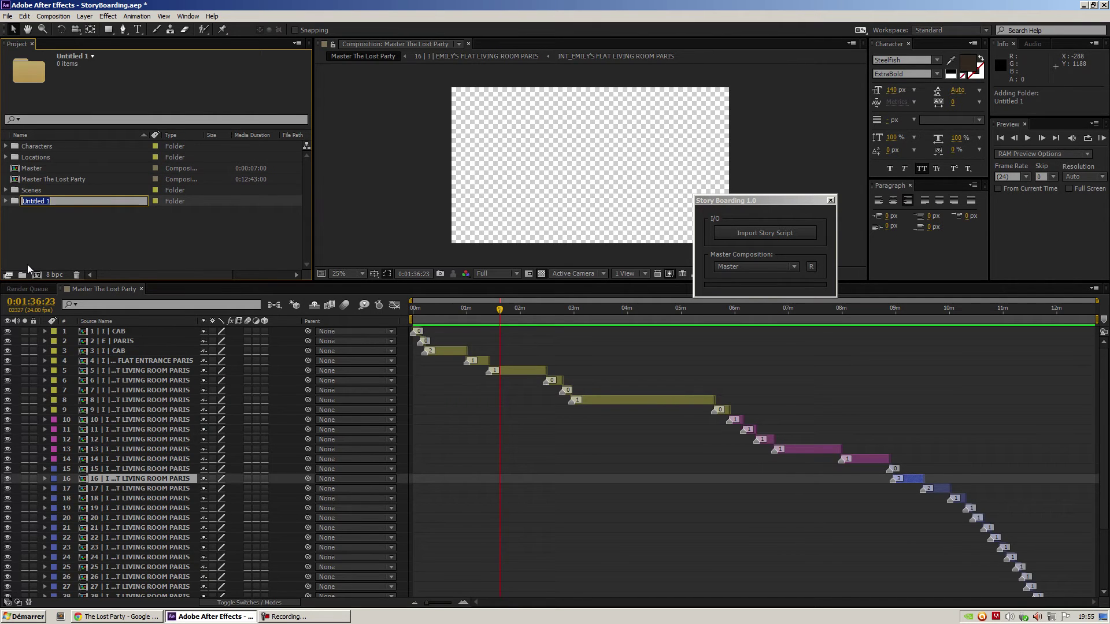
pyautogui.write('Drawings')
pyautogui.click(37, 211)
# Import Paris.png and emilyLivingRoom.png and move them into the Drawings folder.
pyautogui.doubleClick(39, 214)
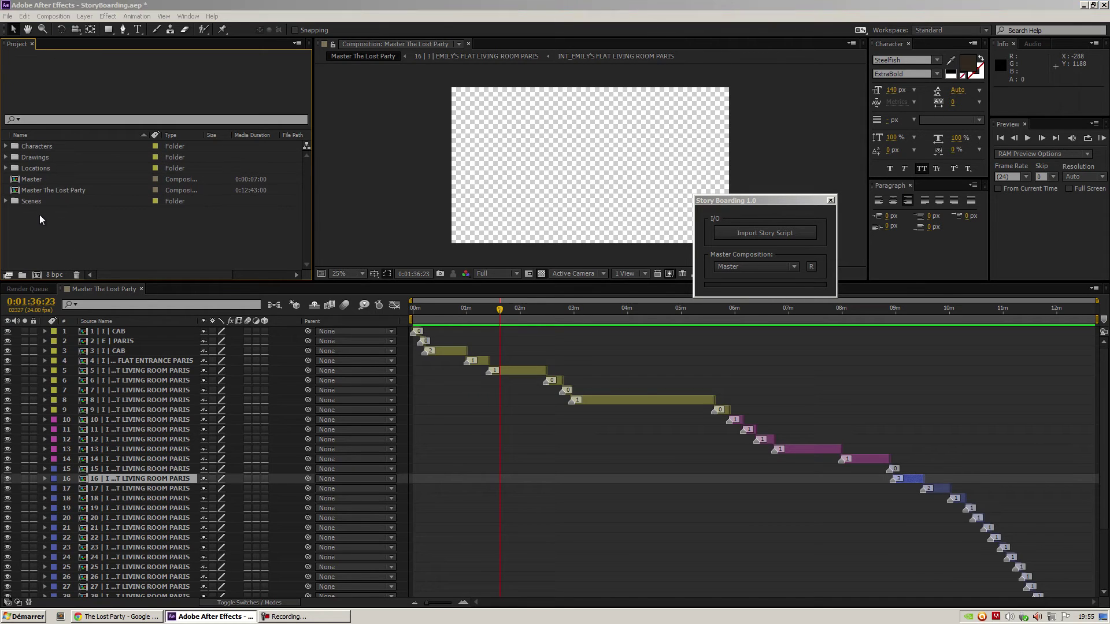
pyautogui.click(191, 127)
pyautogui.keyDown('ctrl'); pyautogui.click(42, 136); pyautogui.keyUp('ctrl')
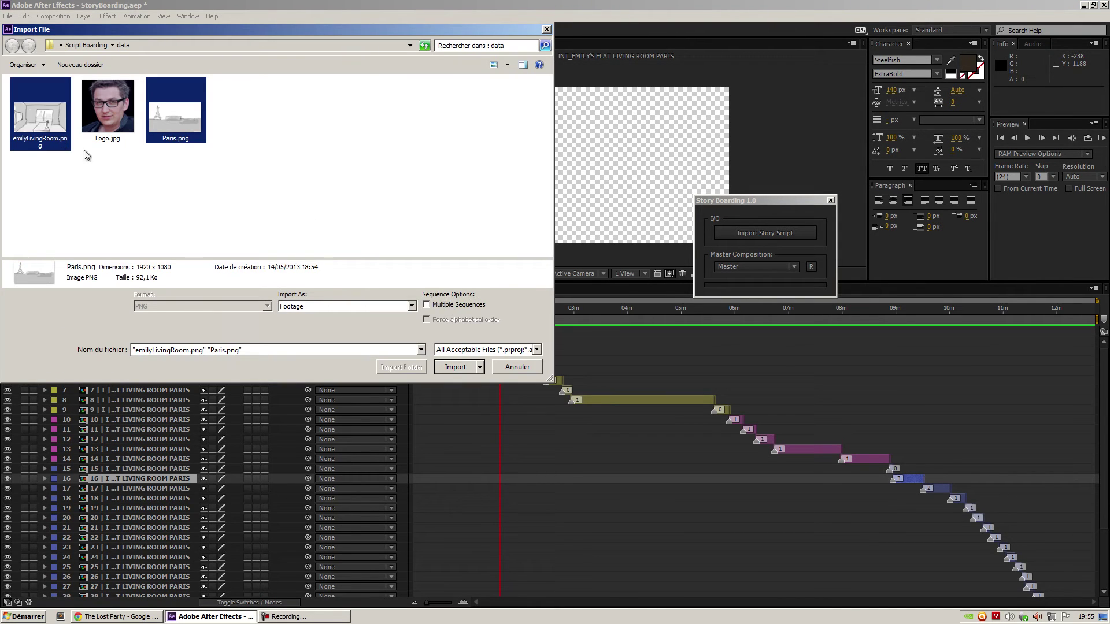
pyautogui.click(446, 371)
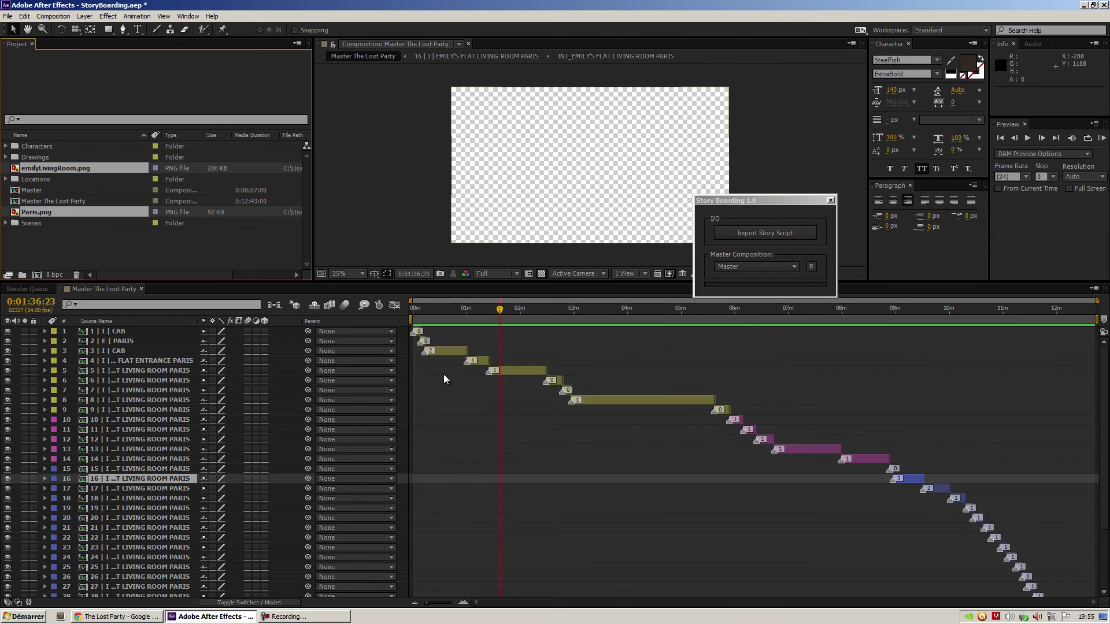
pyautogui.moveTo(49, 214); pyautogui.dragTo(44, 158)
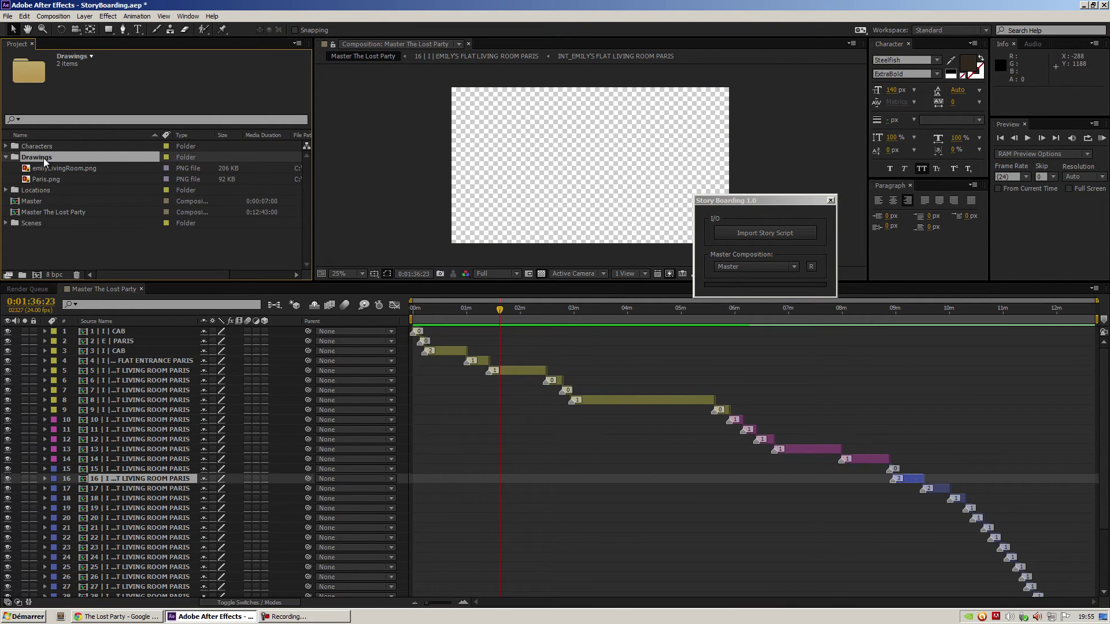
pyautogui.click(72, 240)
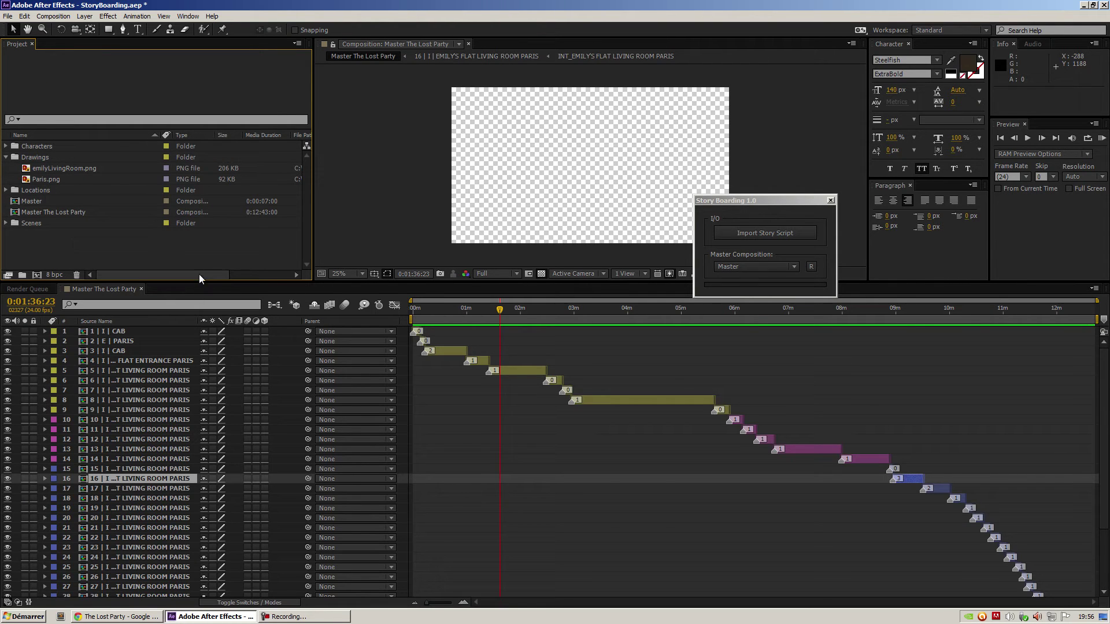
pyautogui.moveTo(195, 281); pyautogui.dragTo(195, 381)
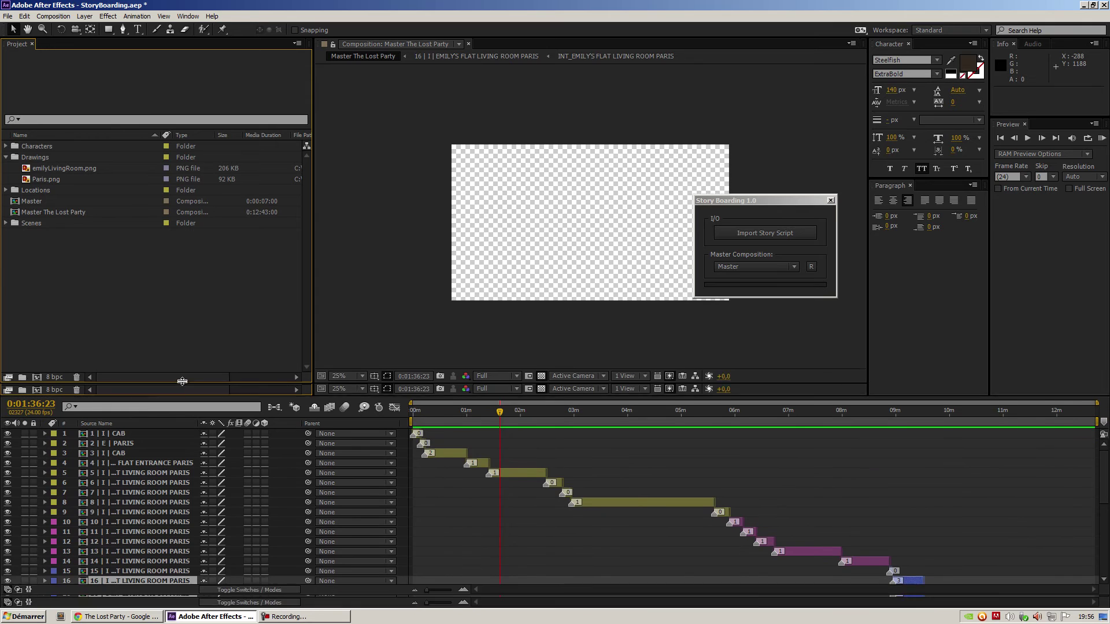
# Preview emilyLivingRoom.png in the Footage viewer at 50% zoom.
pyautogui.doubleClick(51, 168)
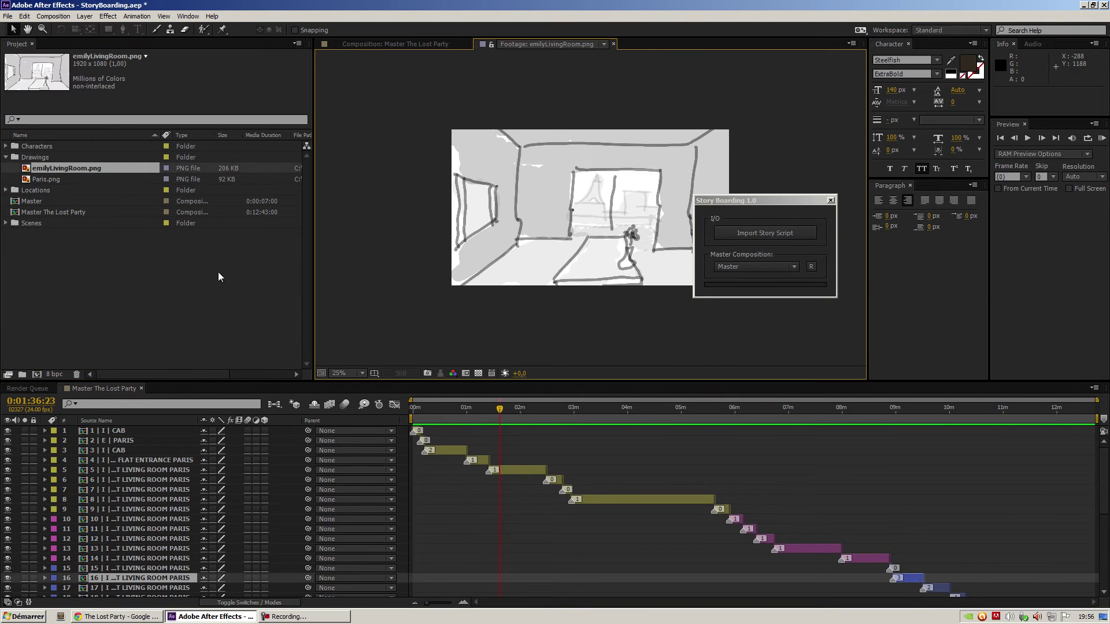
pyautogui.moveTo(774, 200); pyautogui.dragTo(993, 258)
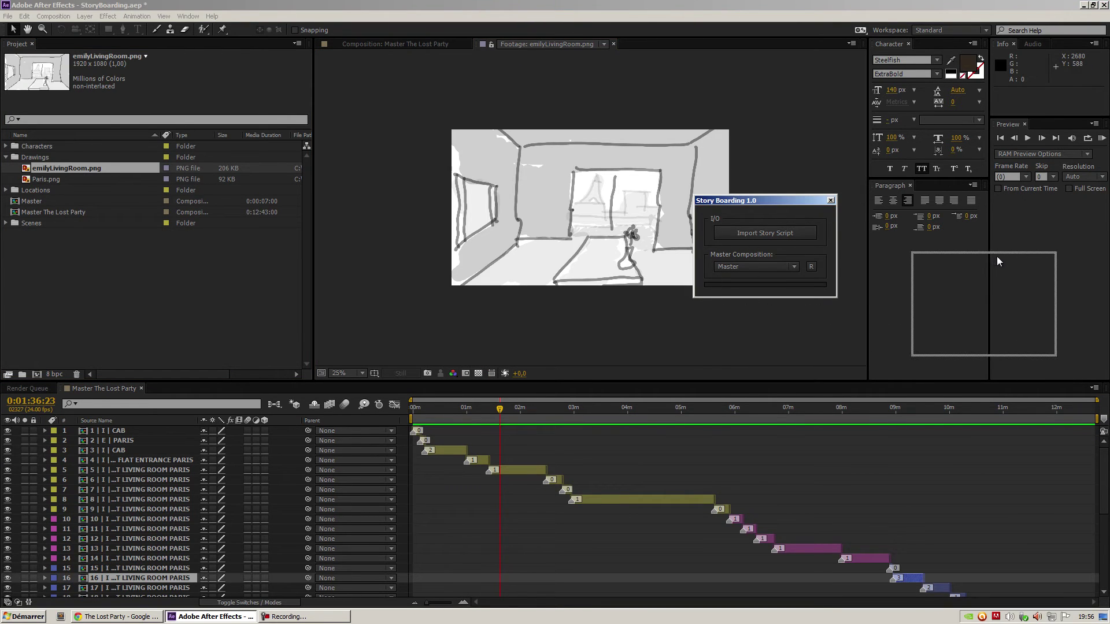
pyautogui.press('.')
pyautogui.press(',')
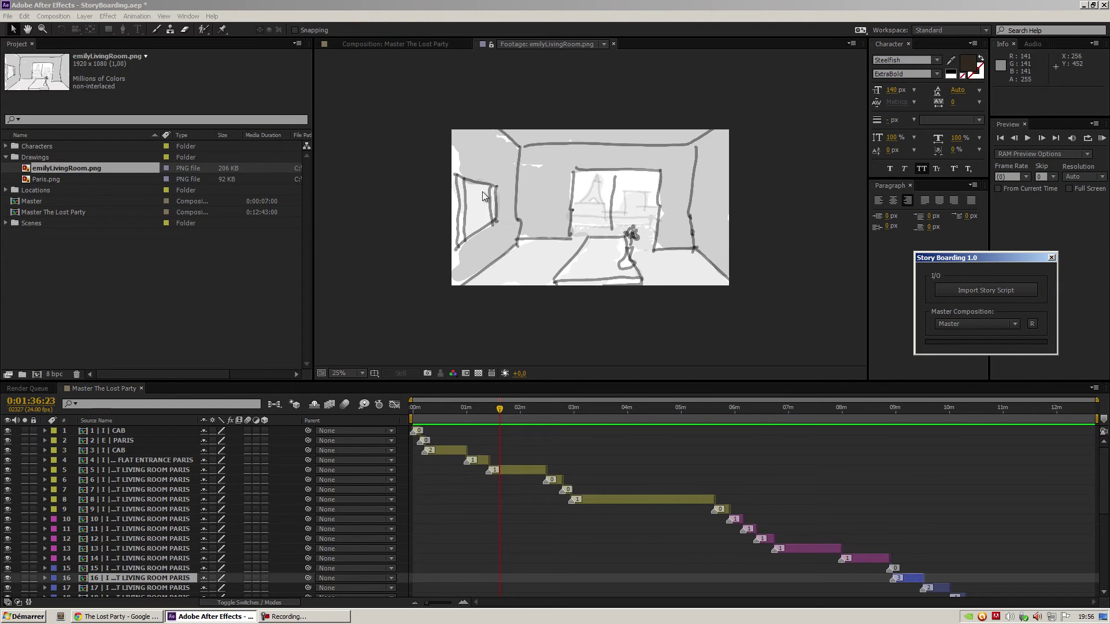
pyautogui.press('.')
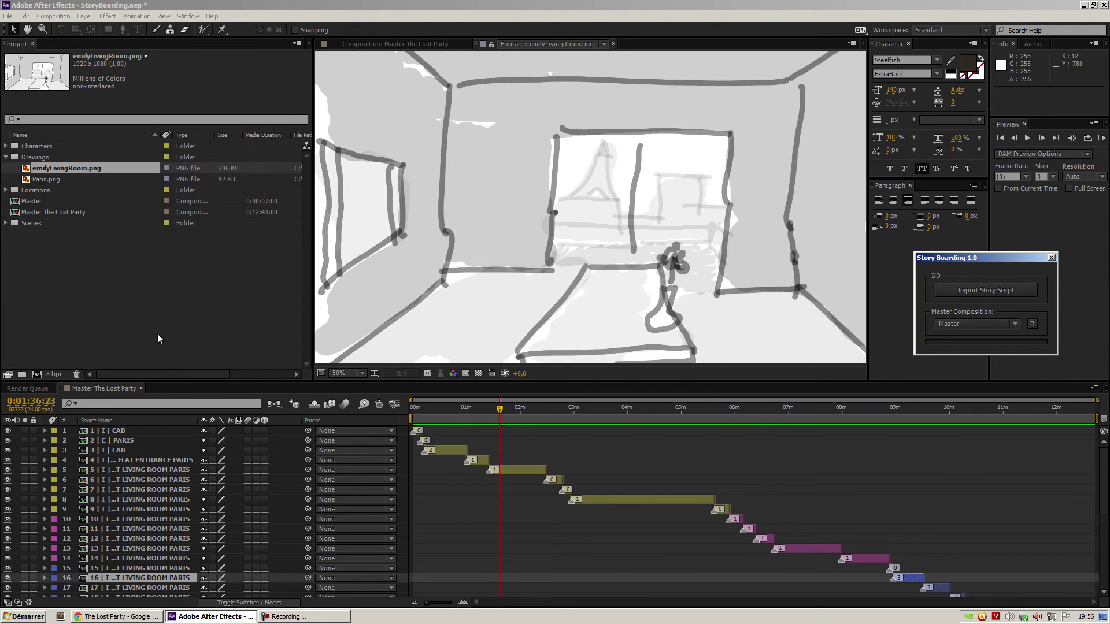
# Preview Paris.png in the Footage viewer, ending at 25% zoom.
pyautogui.doubleClick(43, 180)
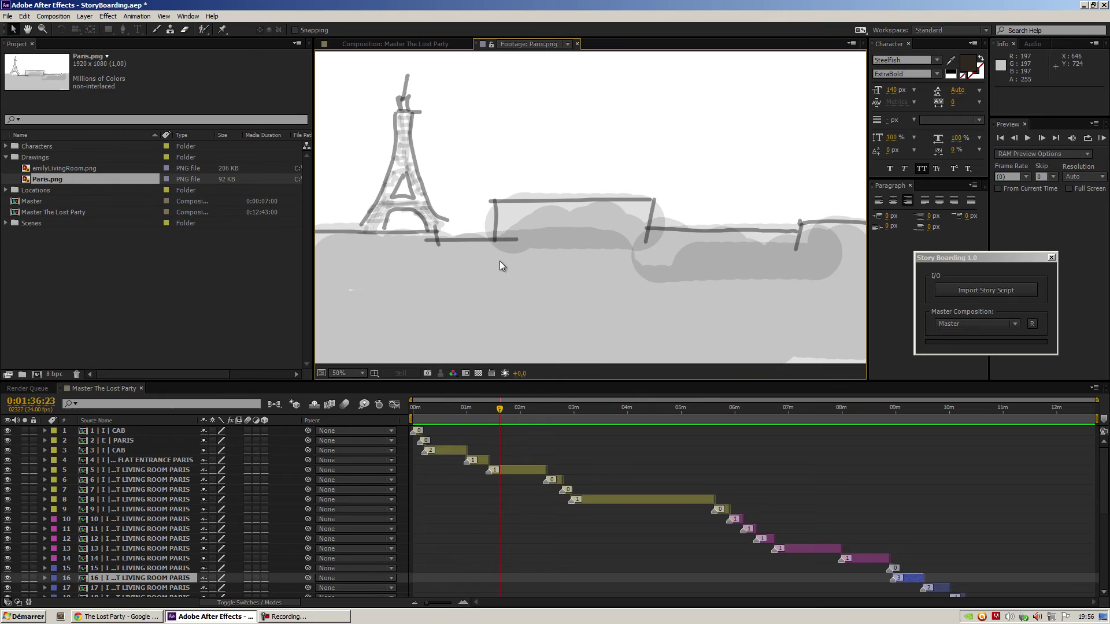
pyautogui.press(',')
pyautogui.press('.')
pyautogui.press(',')
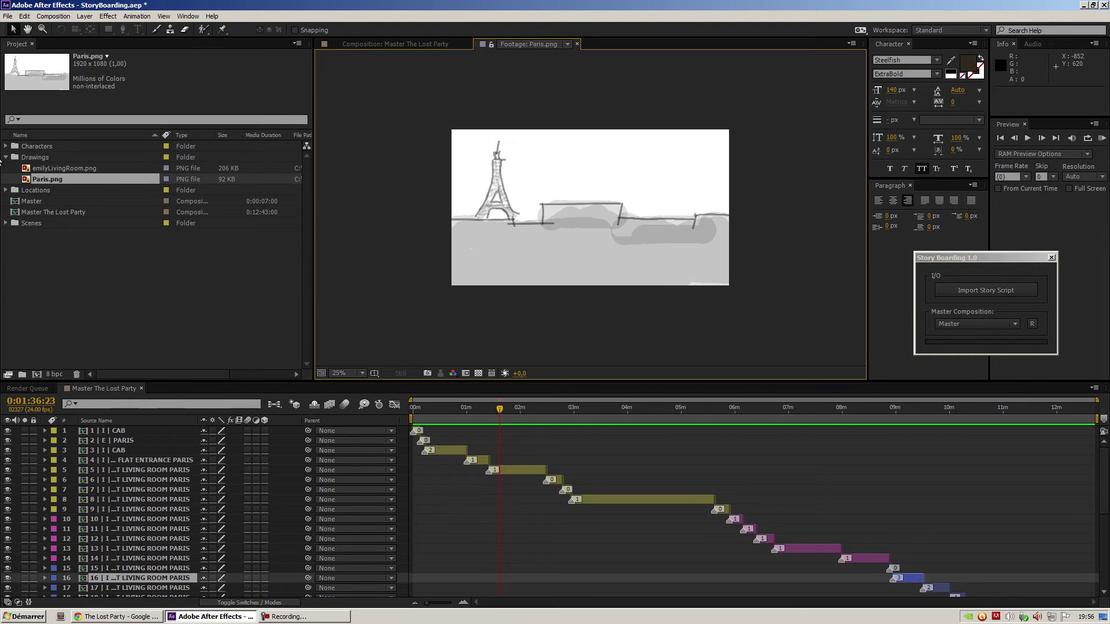
# Add Paris.png to the EXT_PARIS location comp.
pyautogui.doubleClick(46, 189)
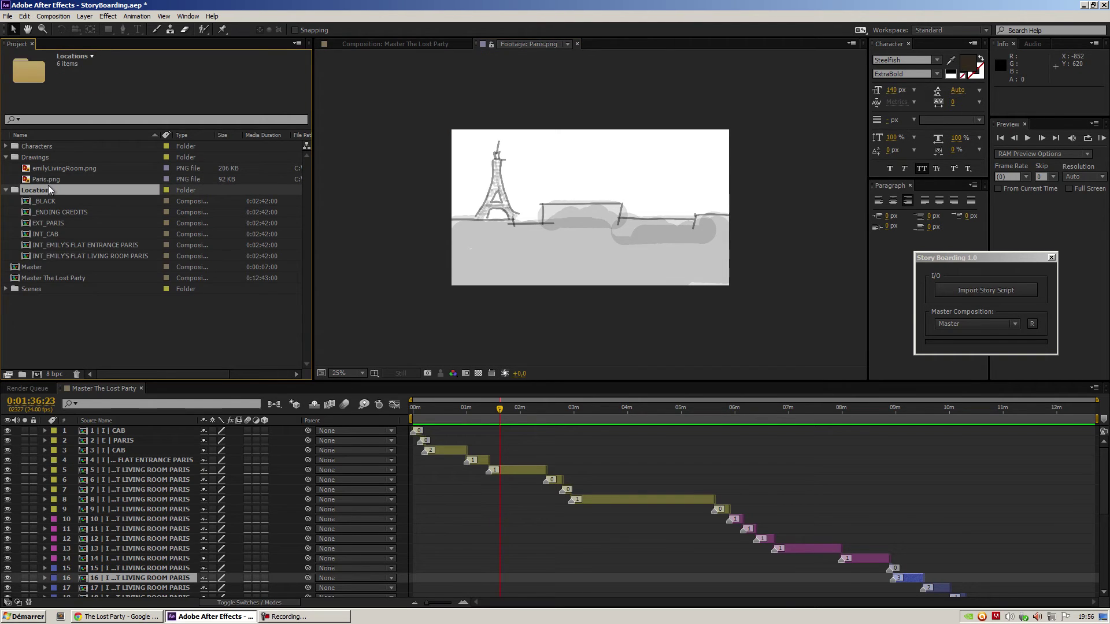
pyautogui.moveTo(58, 177); pyautogui.dragTo(62, 223)
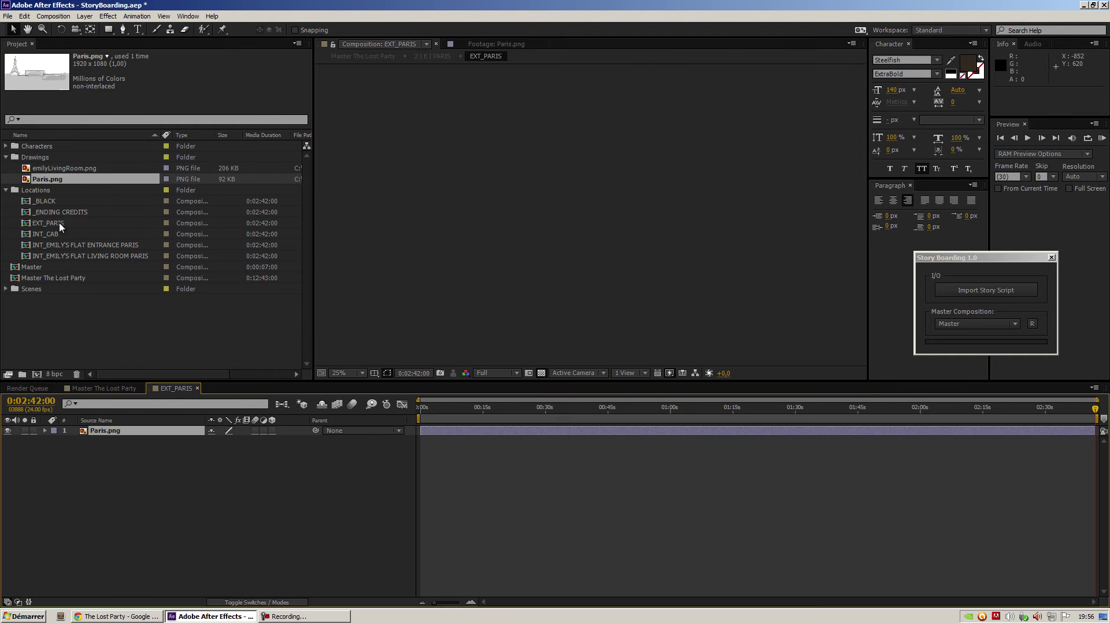
pyautogui.click(47, 223)
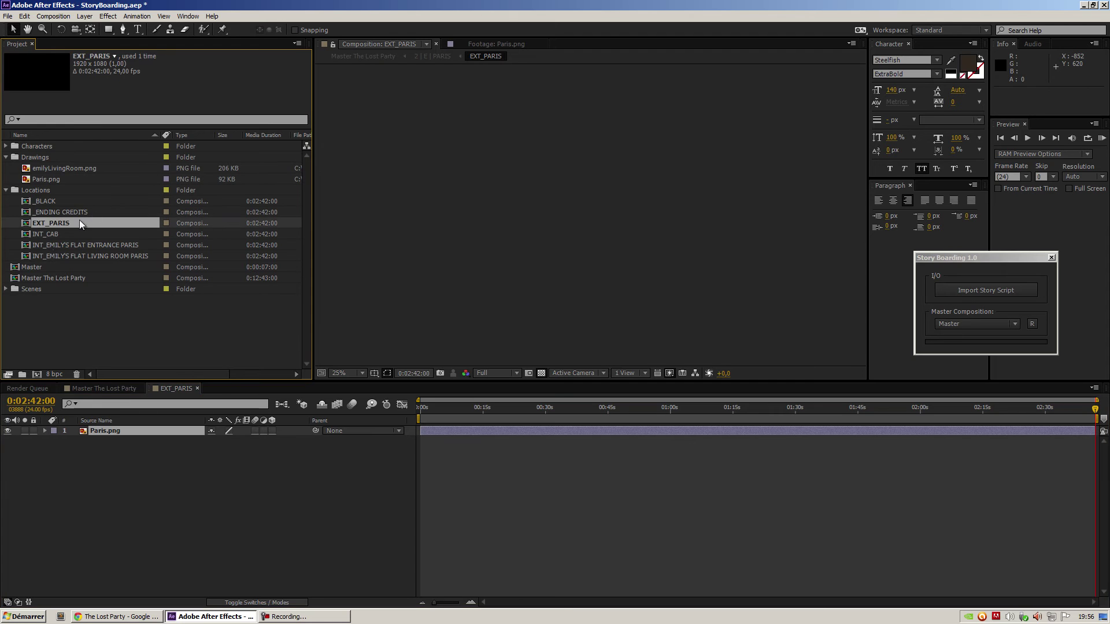
# Add emilyLivingRoom.png to INT_EMILY'S FLAT LIVING ROOM PARIS, close both location timelines, and jump near the Master's end.
pyautogui.click(64, 169)
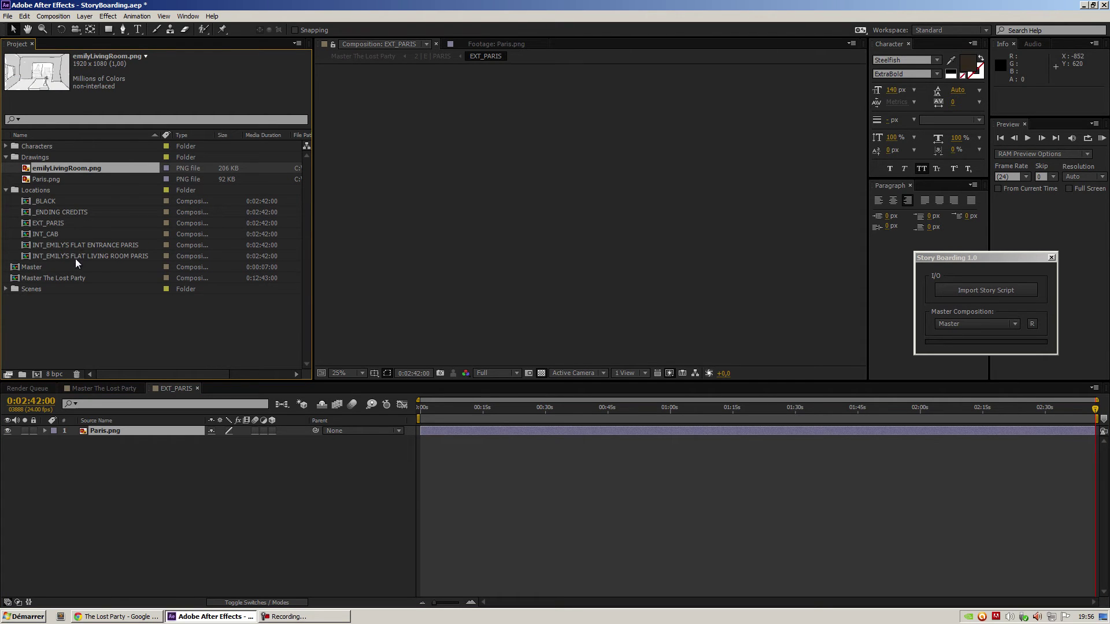
pyautogui.moveTo(88, 167); pyautogui.dragTo(116, 255)
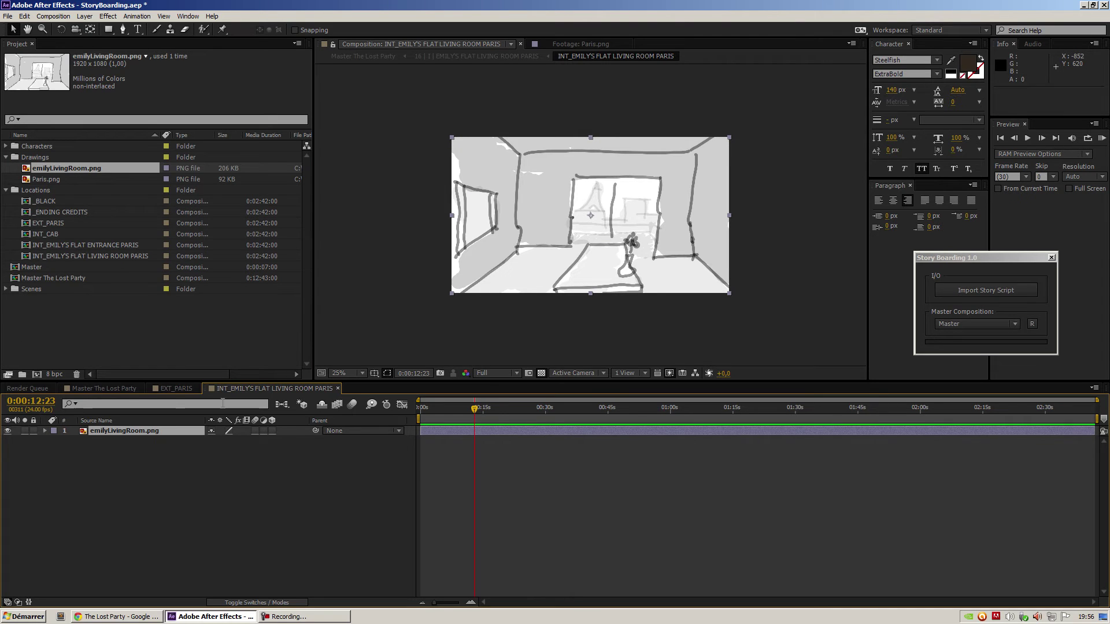
pyautogui.click(339, 387)
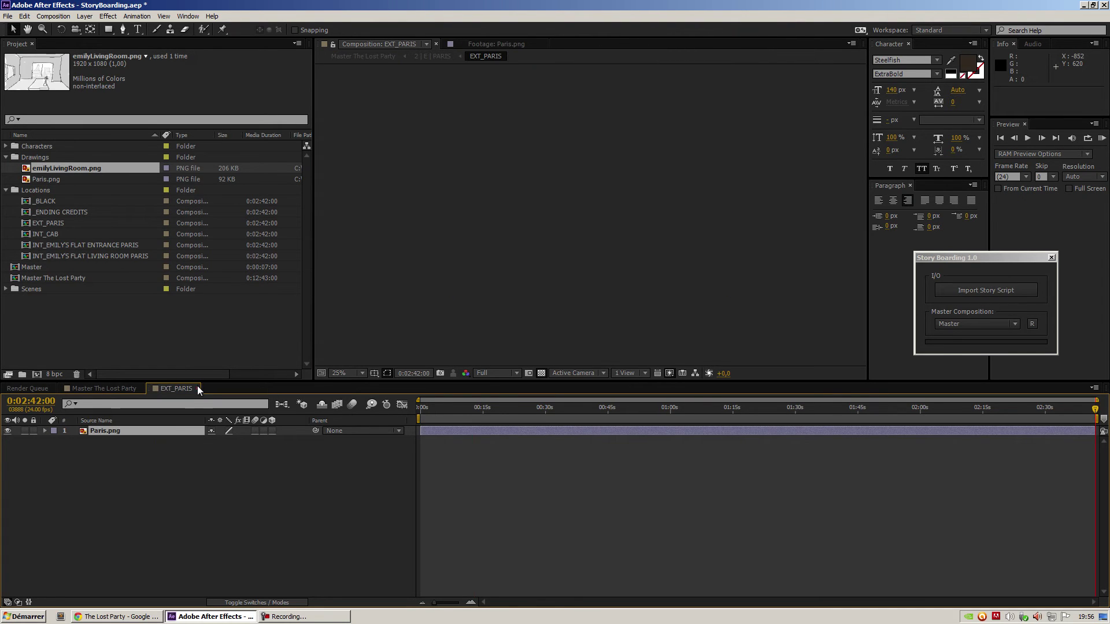
pyautogui.click(197, 386)
pyautogui.moveTo(651, 410)
pyautogui.mouseDown()
pyautogui.moveTo(1070, 427)
pyautogui.moveTo(1027, 432)
pyautogui.mouseUp()
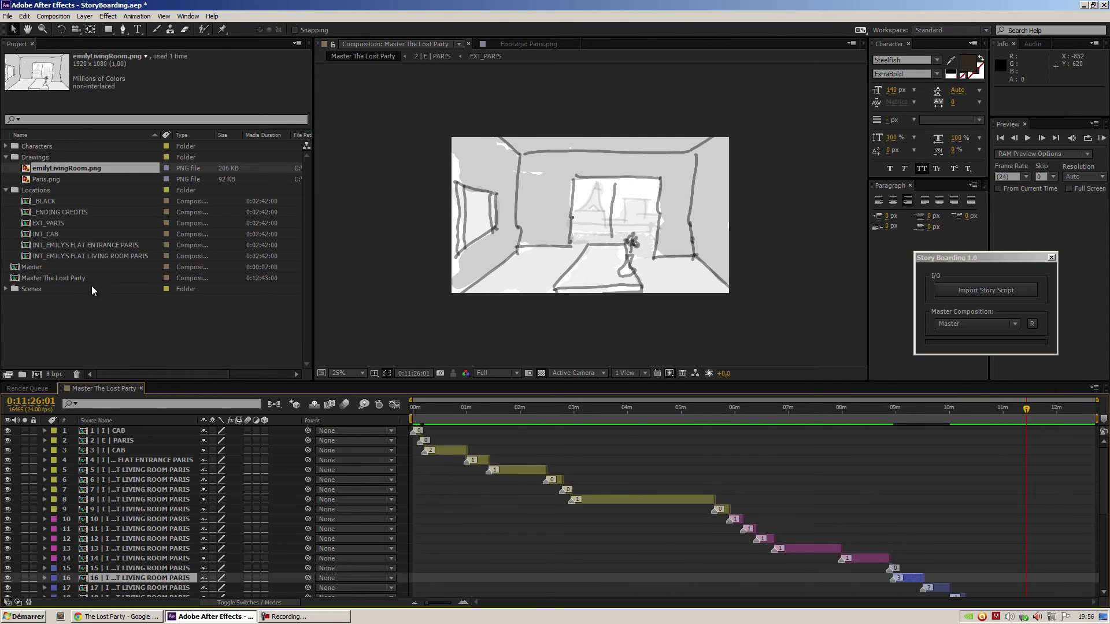
pyautogui.moveTo(1025, 410)
pyautogui.mouseDown()
pyautogui.moveTo(741, 433)
pyautogui.moveTo(422, 415)
pyautogui.mouseUp()
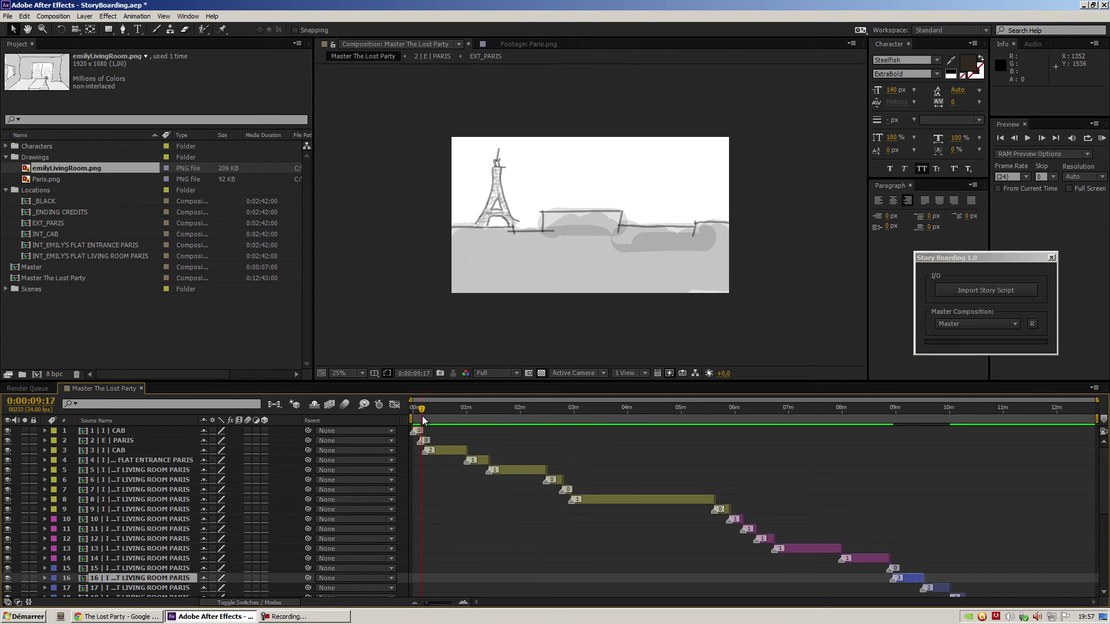
pyautogui.click(126, 440)
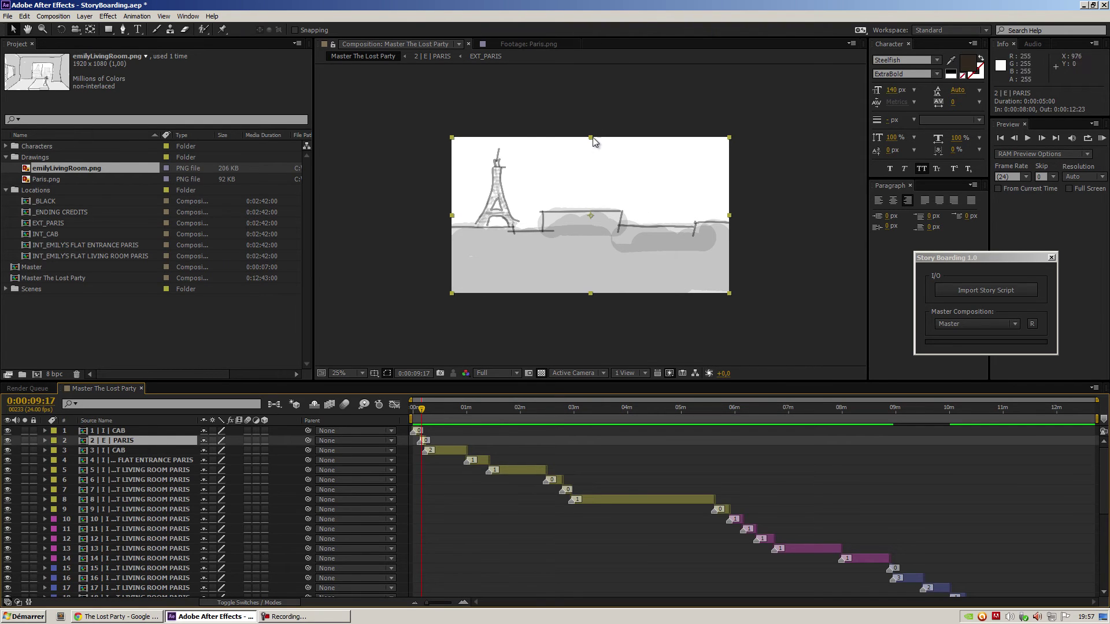
pyautogui.click(435, 409)
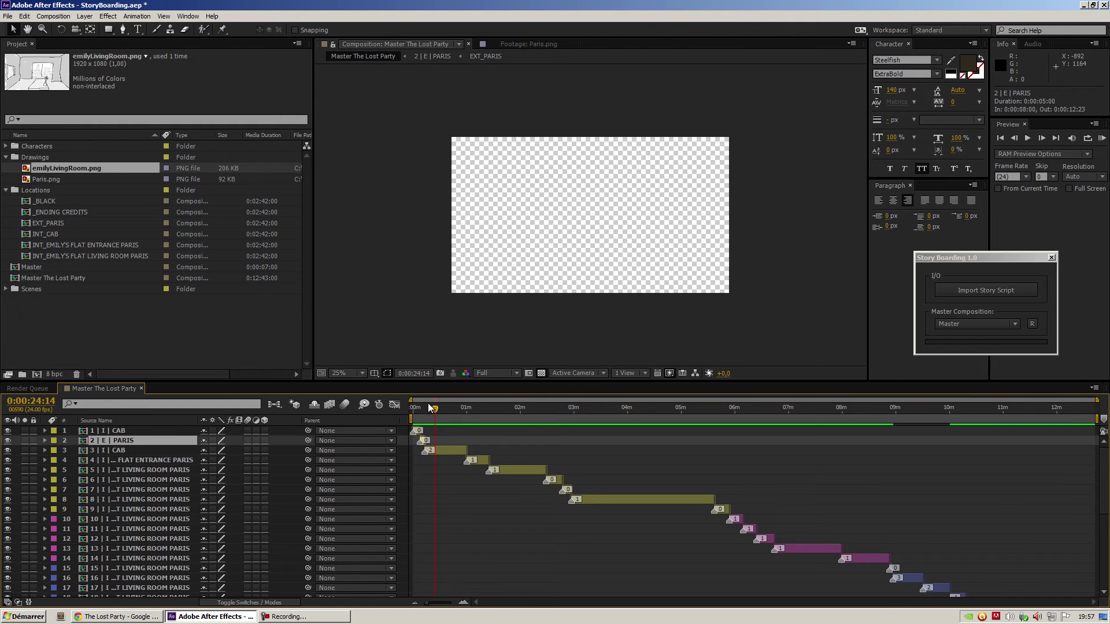
pyautogui.moveTo(435, 409); pyautogui.dragTo(916, 409)
pyautogui.moveTo(967, 462); pyautogui.dragTo(796, 466)
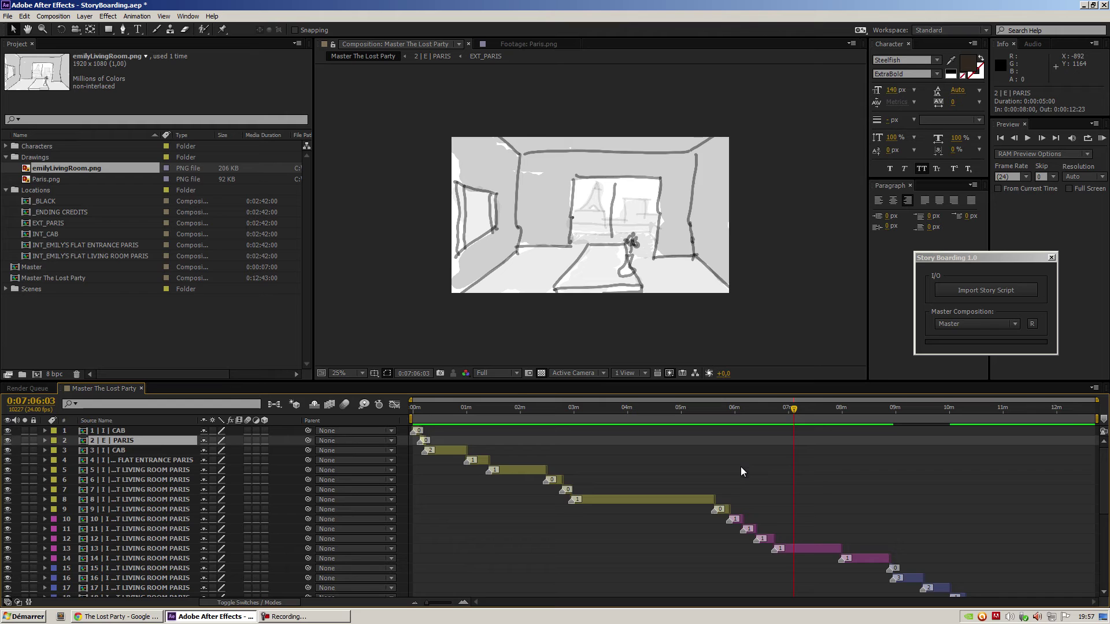
# Zoom the timeline in and inspect scene layer 9's duration and in/out points.
pyautogui.click(464, 603)
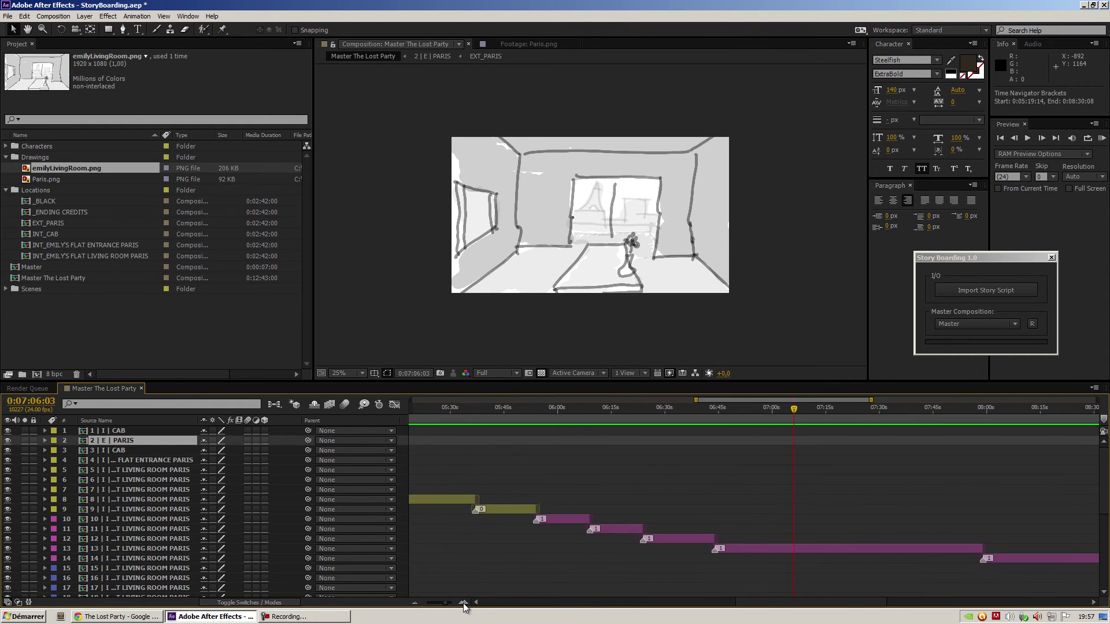
pyautogui.moveTo(817, 604); pyautogui.dragTo(758, 608)
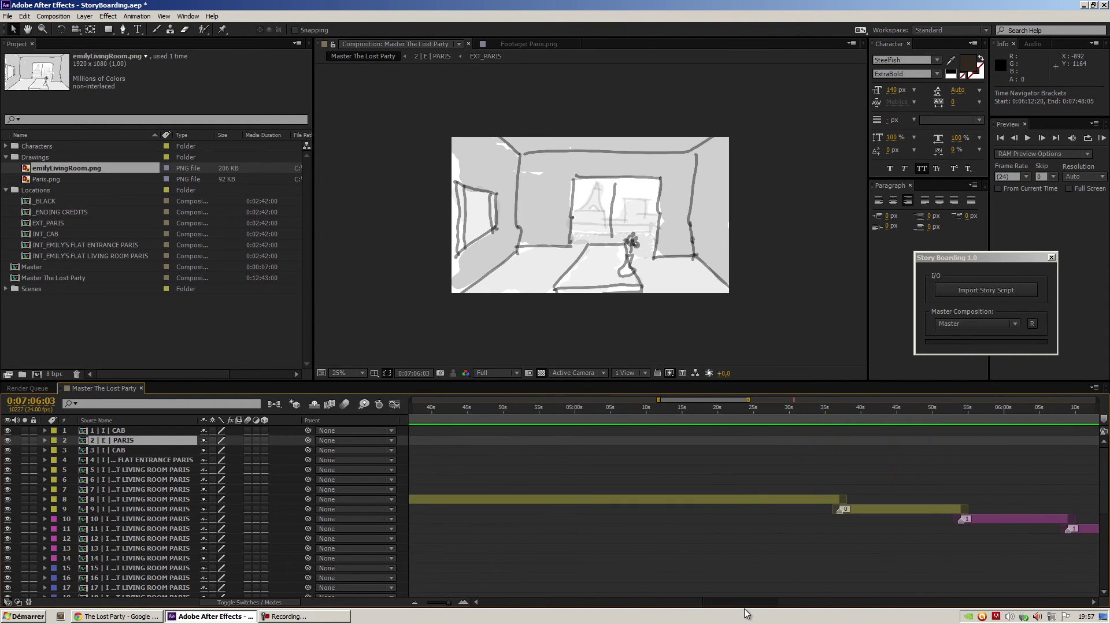
pyautogui.click(754, 513)
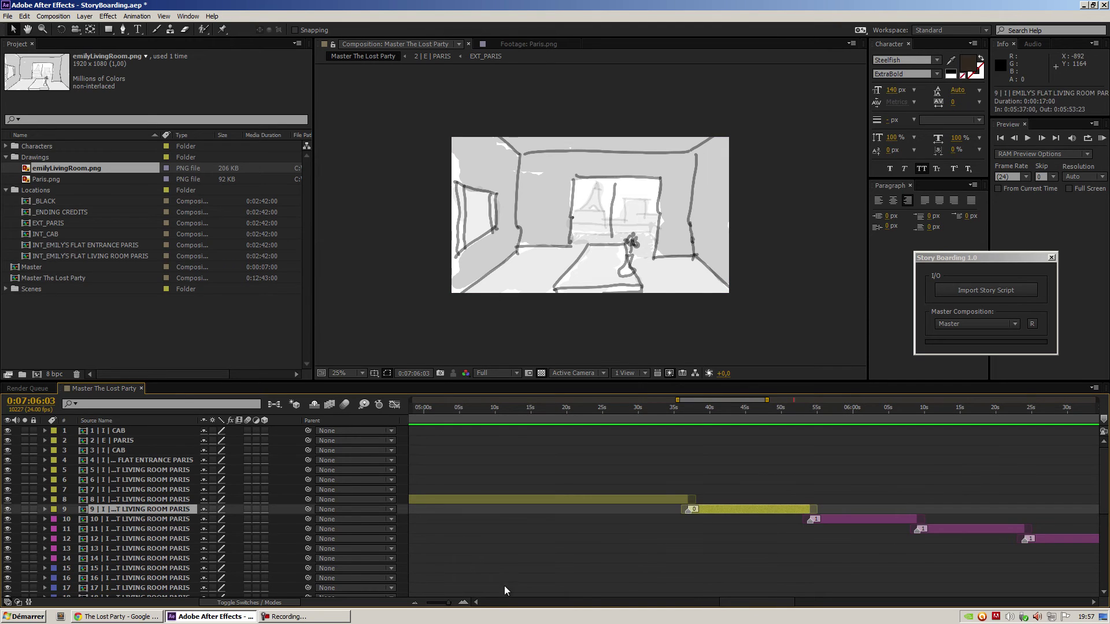
pyautogui.click(463, 603)
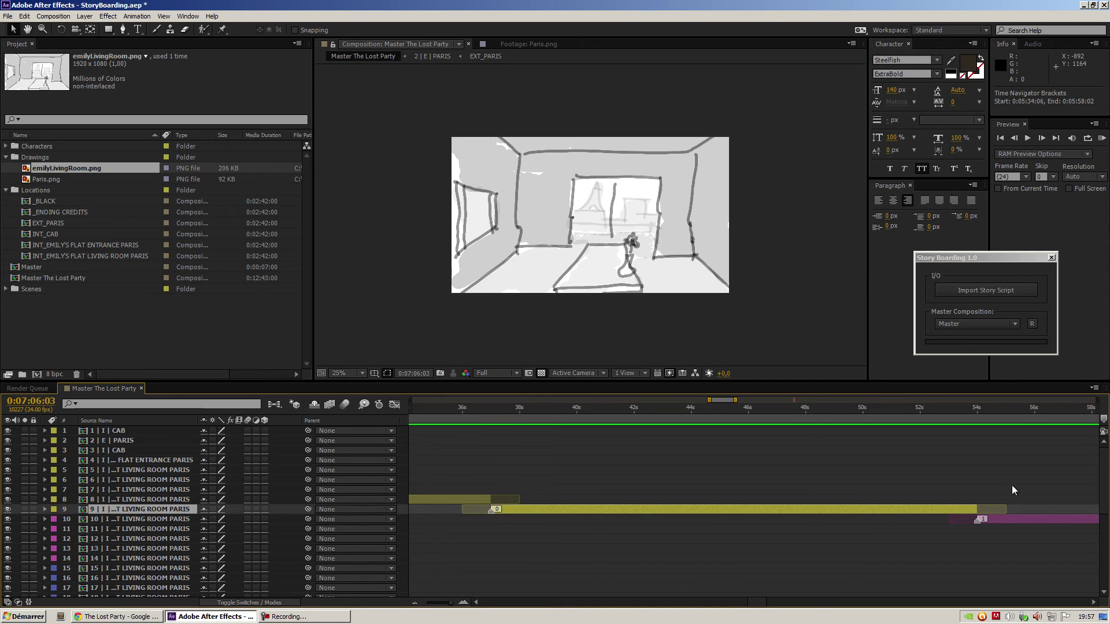
pyautogui.click(993, 509)
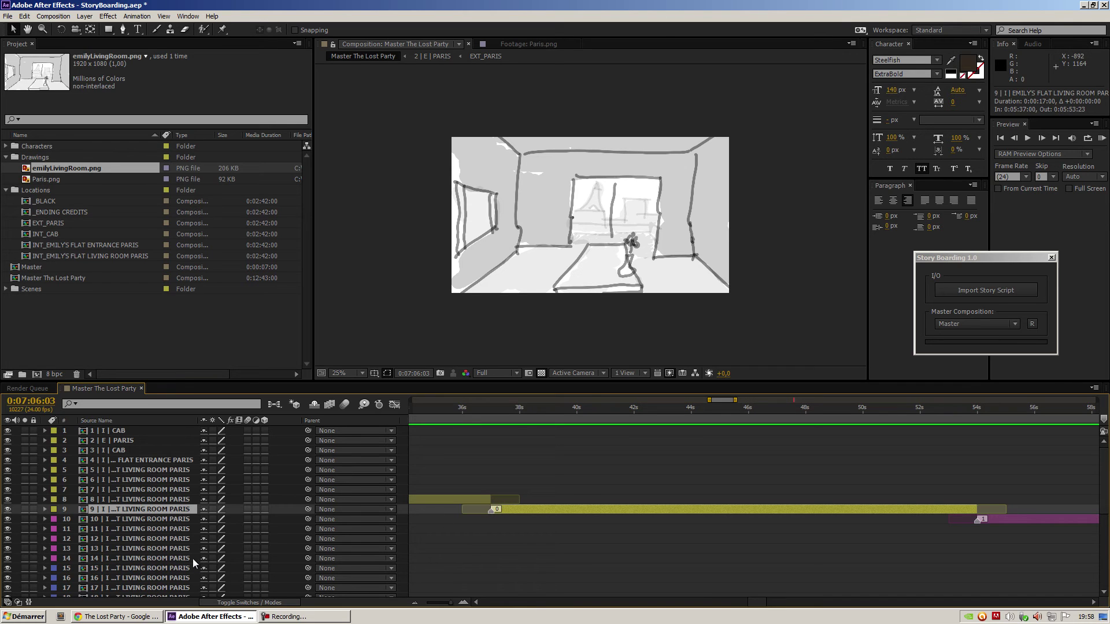
# Find layer 16's in-point at the layer 15 boundary, then compare the CUT TO in Adobe Story.
pyautogui.click(158, 579)
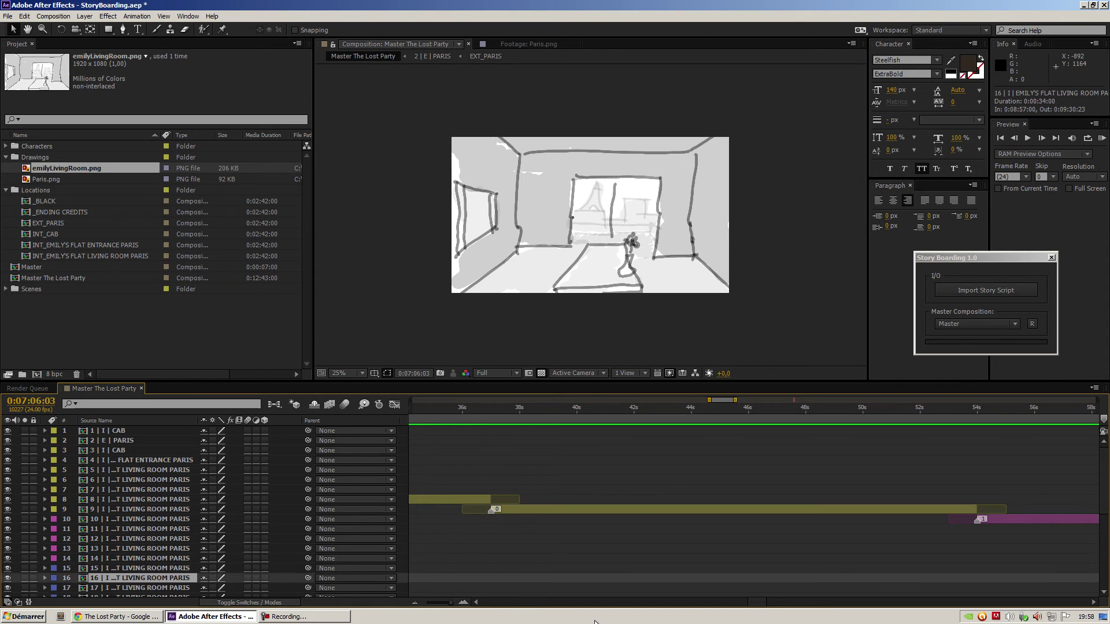
pyautogui.moveTo(756, 603); pyautogui.dragTo(935, 616)
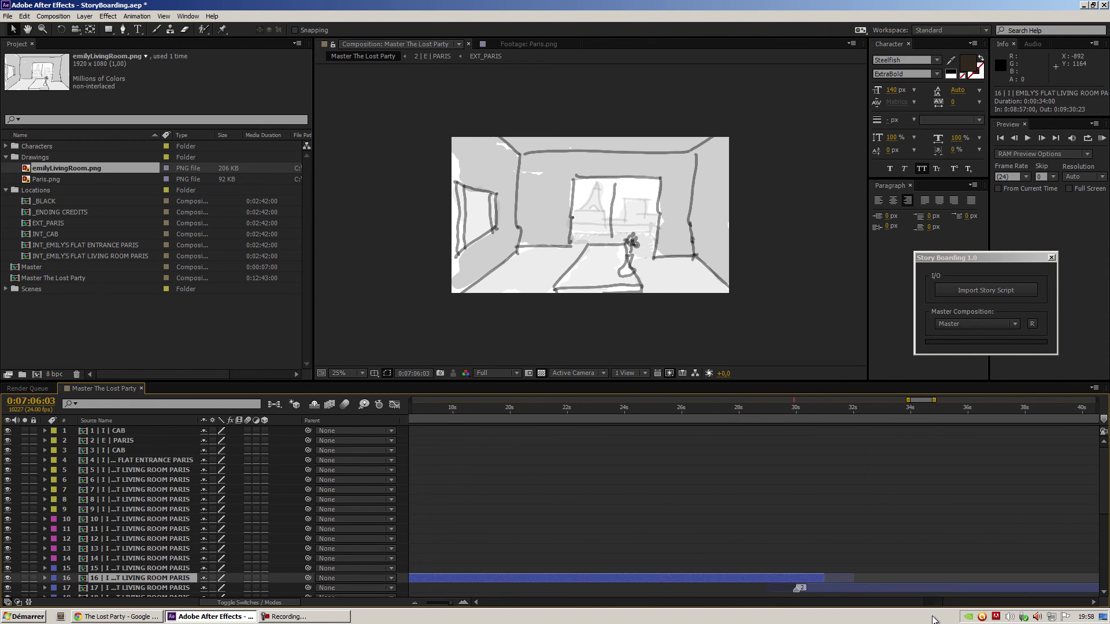
pyautogui.click(476, 602)
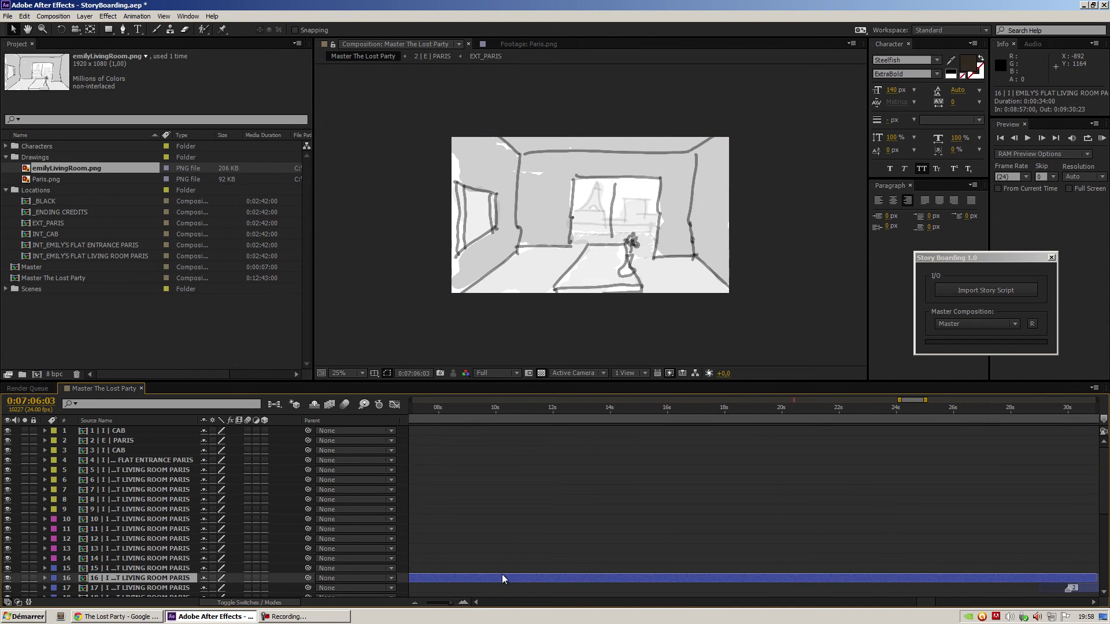
pyautogui.press('i')
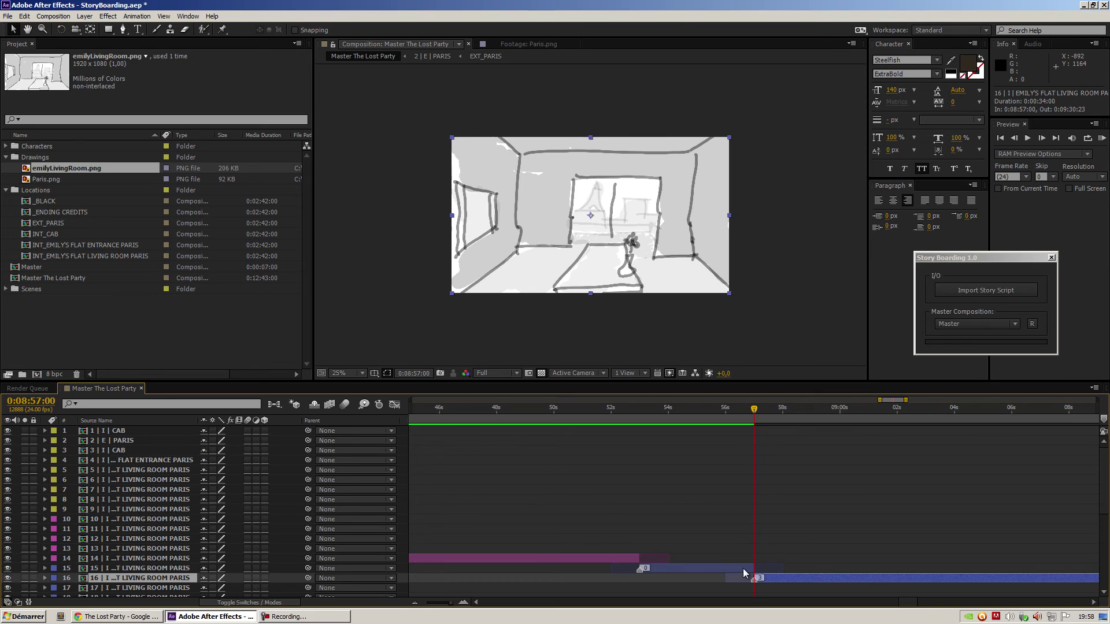
pyautogui.click(743, 569)
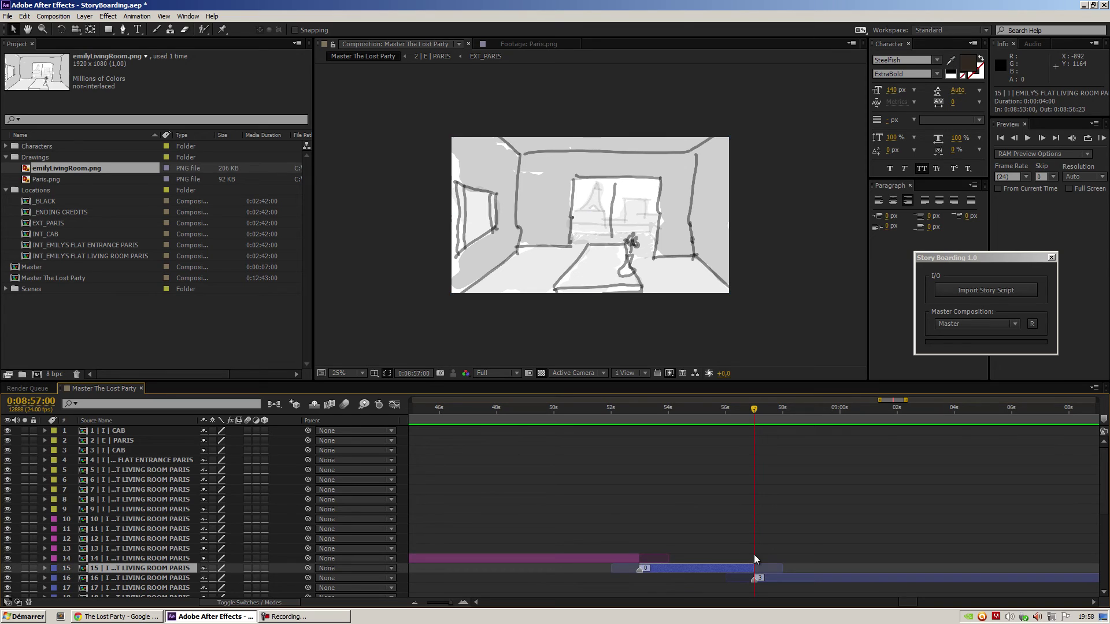
pyautogui.click(463, 603)
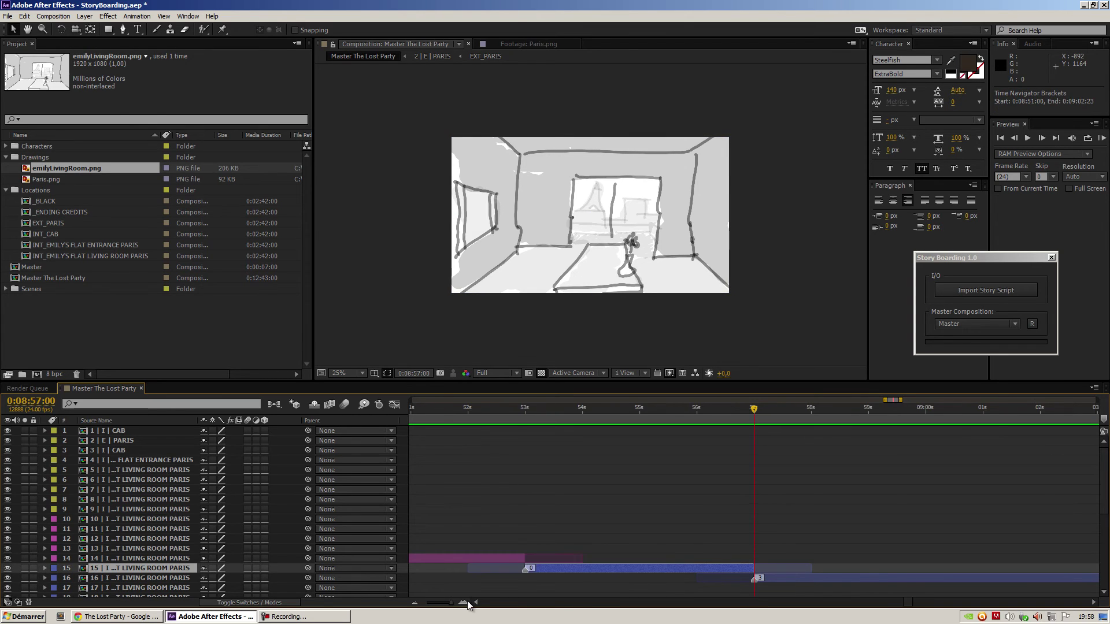
pyautogui.click(741, 574)
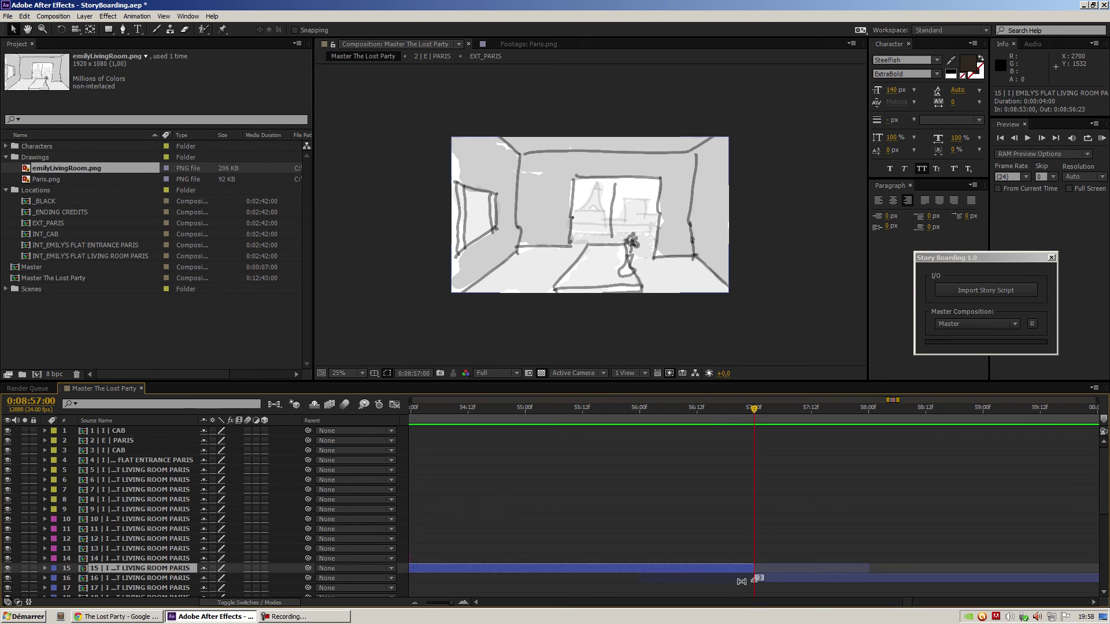
pyautogui.click(157, 617)
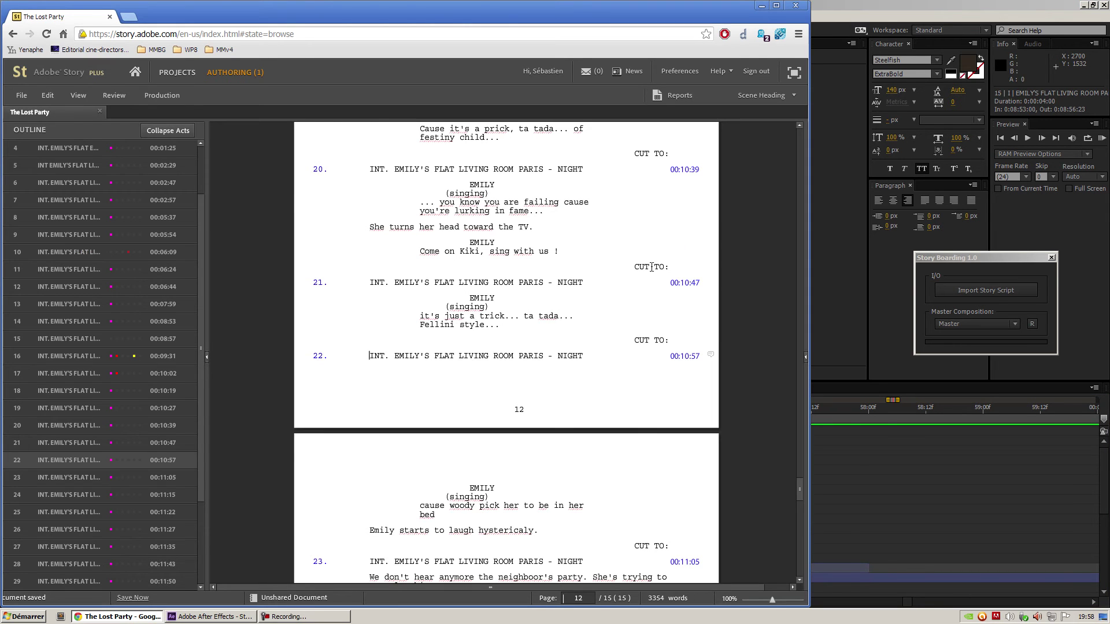
pyautogui.click(633, 268)
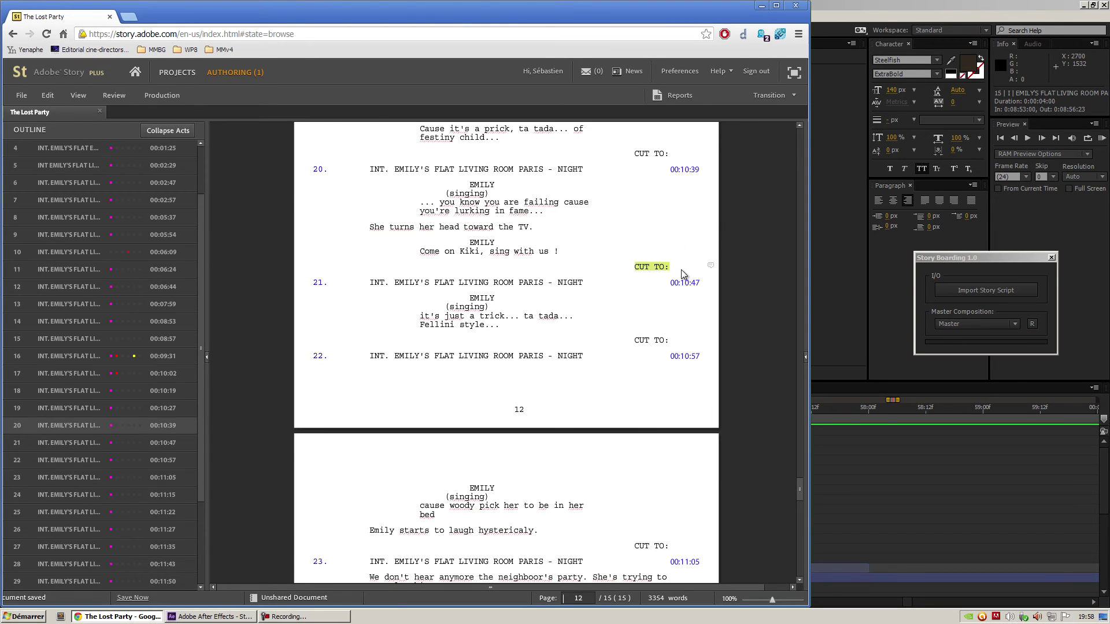
# In After Effects, reveal layer 16's Opacity keyframes and scrub its 100%-to-0% fade near 0:09:30.
pyautogui.click(965, 5)
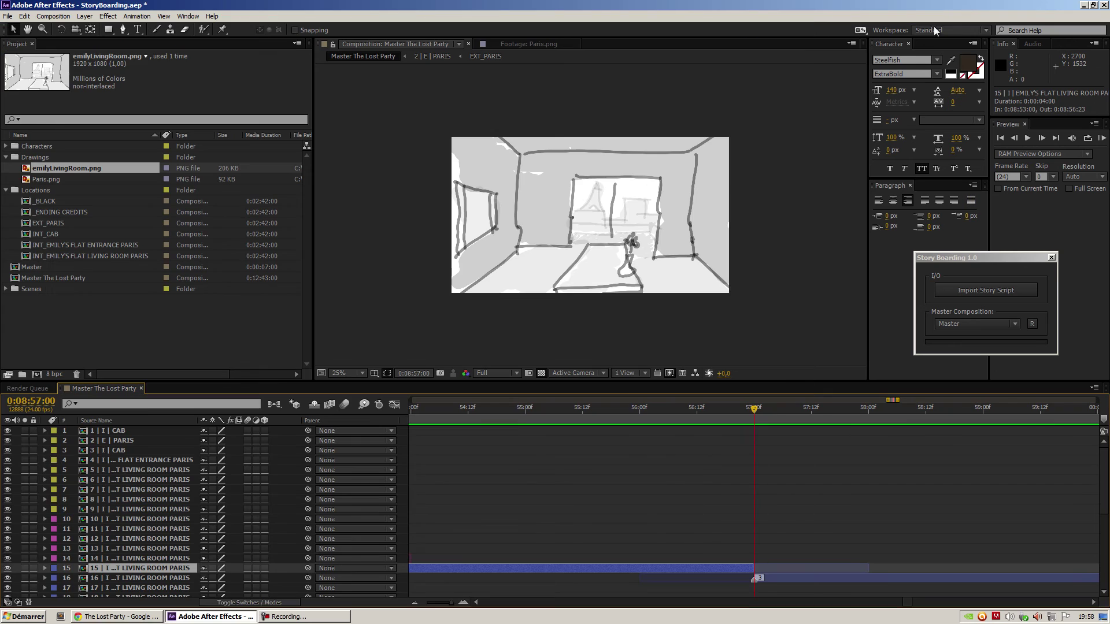
pyautogui.click(163, 577)
pyautogui.press('o')
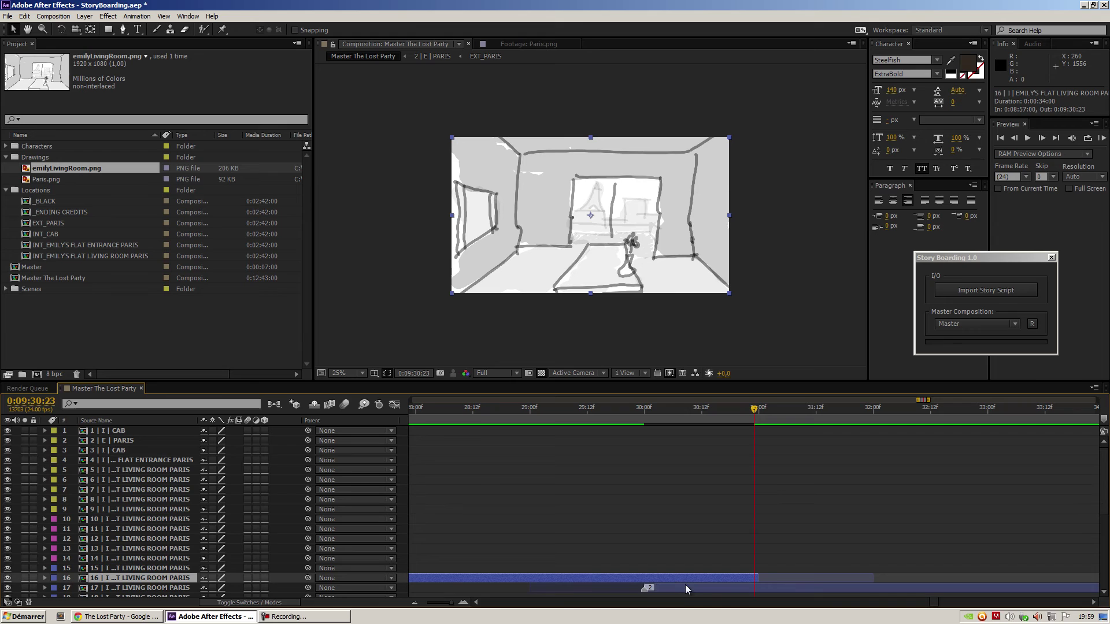
pyautogui.press('t')
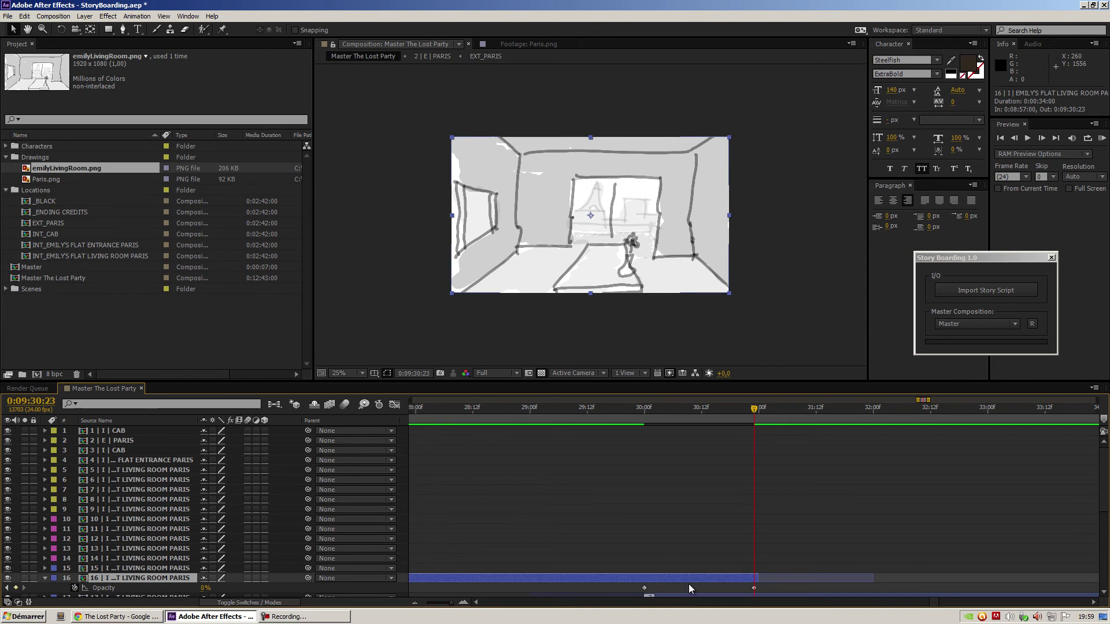
pyautogui.click(100, 588)
pyautogui.moveTo(755, 408); pyautogui.dragTo(643, 421)
pyautogui.click(124, 583)
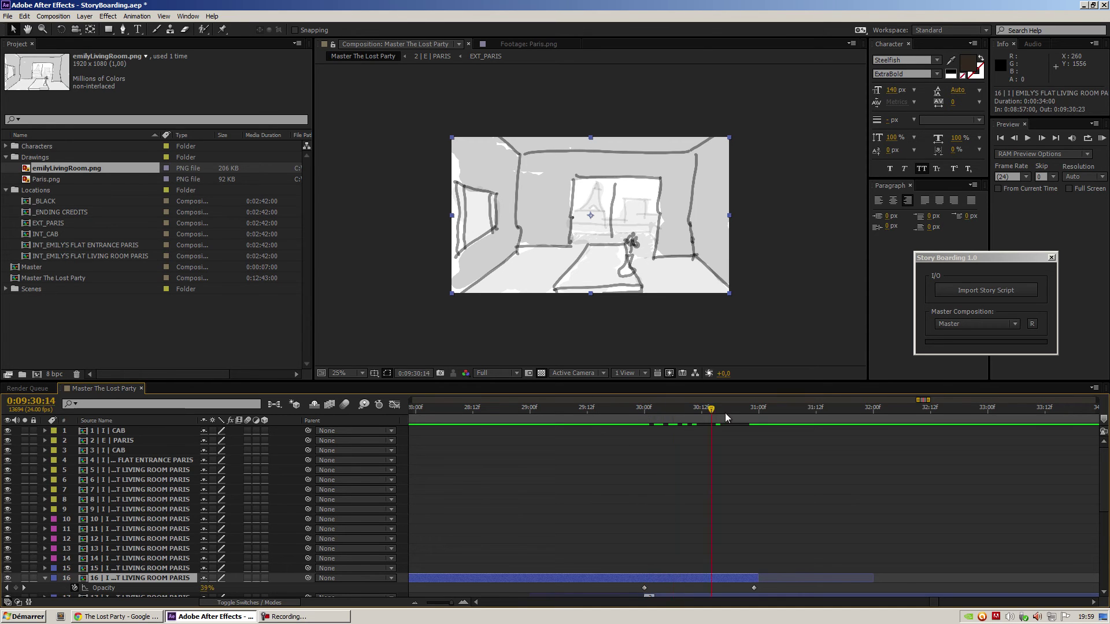
pyautogui.moveTo(725, 414); pyautogui.dragTo(648, 417)
# Zoom the timeline fully out and close the Master The Lost Party timeline.
pyautogui.click(414, 603)
pyautogui.click(415, 603)
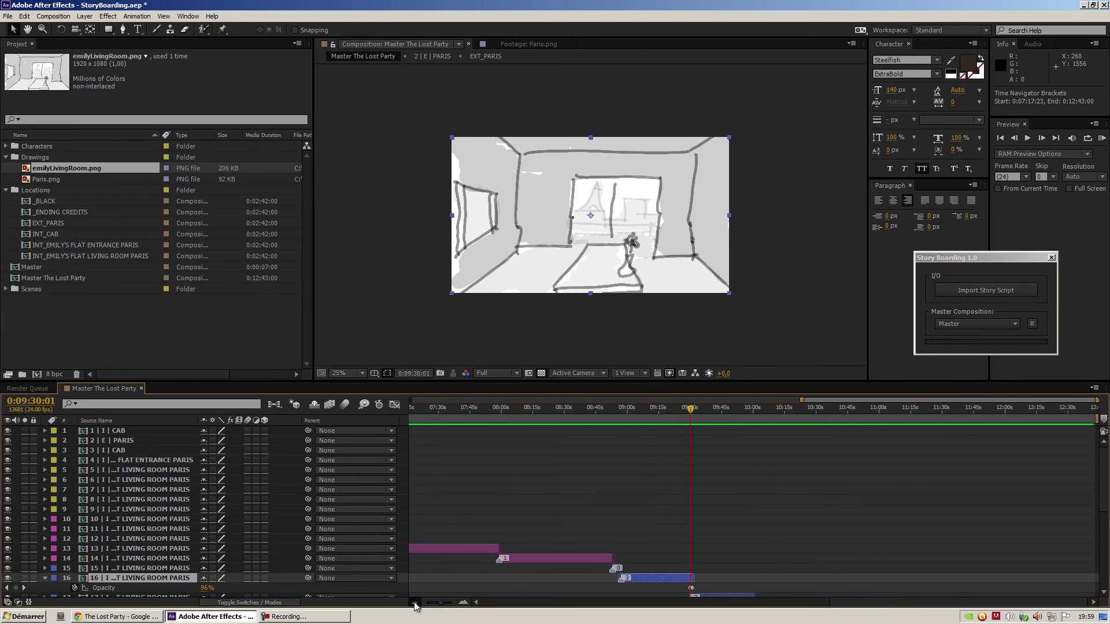
pyautogui.click(415, 603)
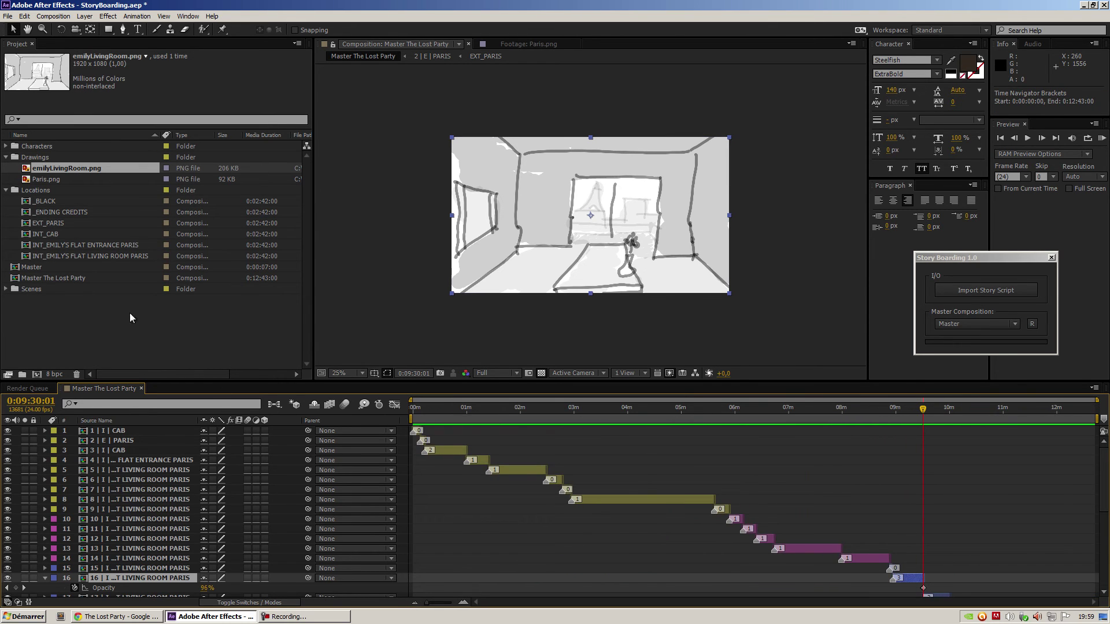
pyautogui.click(142, 388)
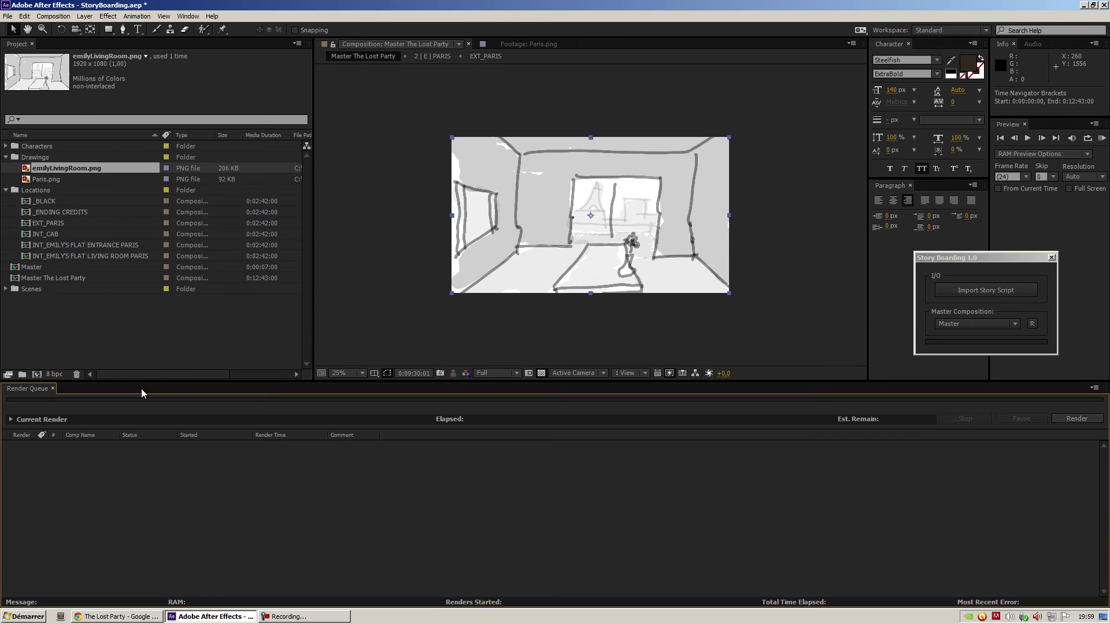
# Delete Master The Lost Party plus the Scenes, Characters and other imported folders.
pyautogui.click(61, 277)
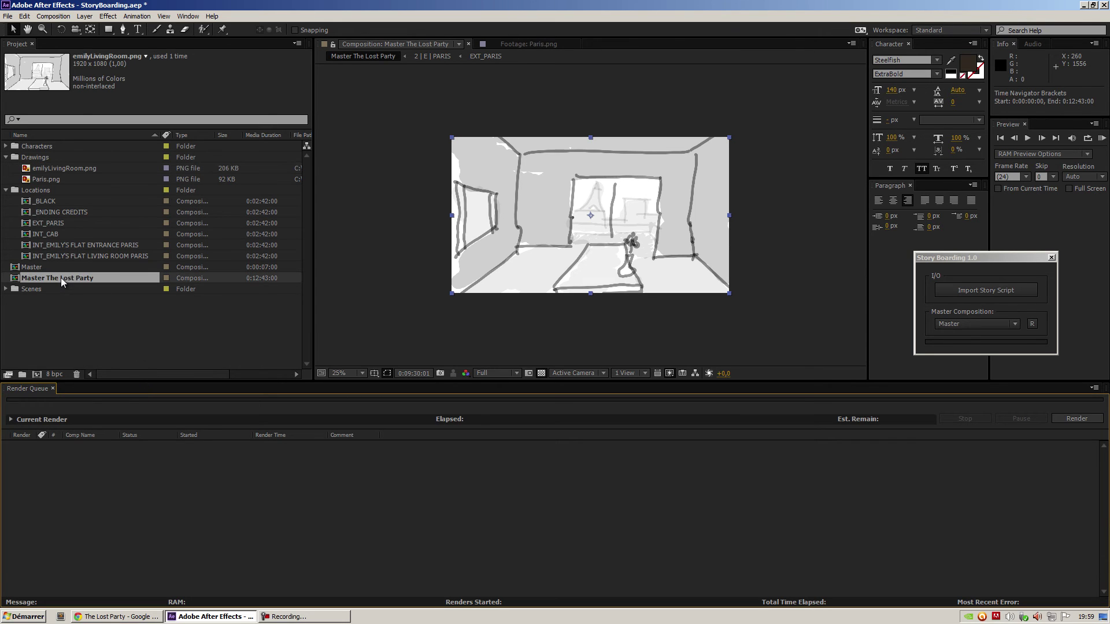
pyautogui.keyDown('ctrl'); pyautogui.click(42, 192); pyautogui.keyUp('ctrl')
pyautogui.keyDown('ctrl'); pyautogui.click(33, 156); pyautogui.keyUp('ctrl')
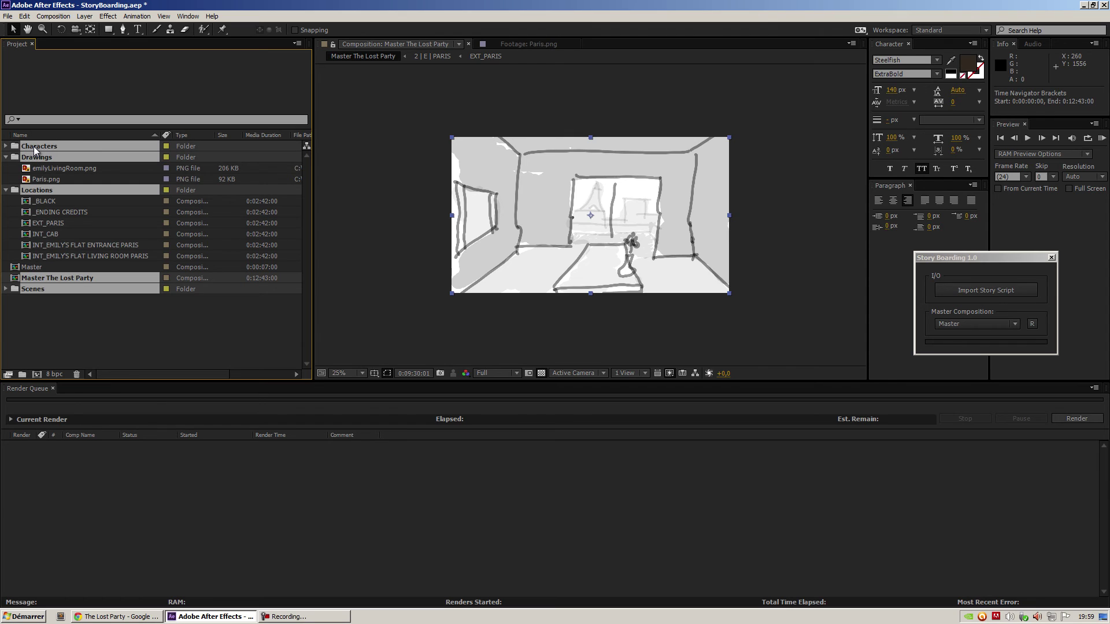
pyautogui.press('Delete')
pyautogui.press('Return')
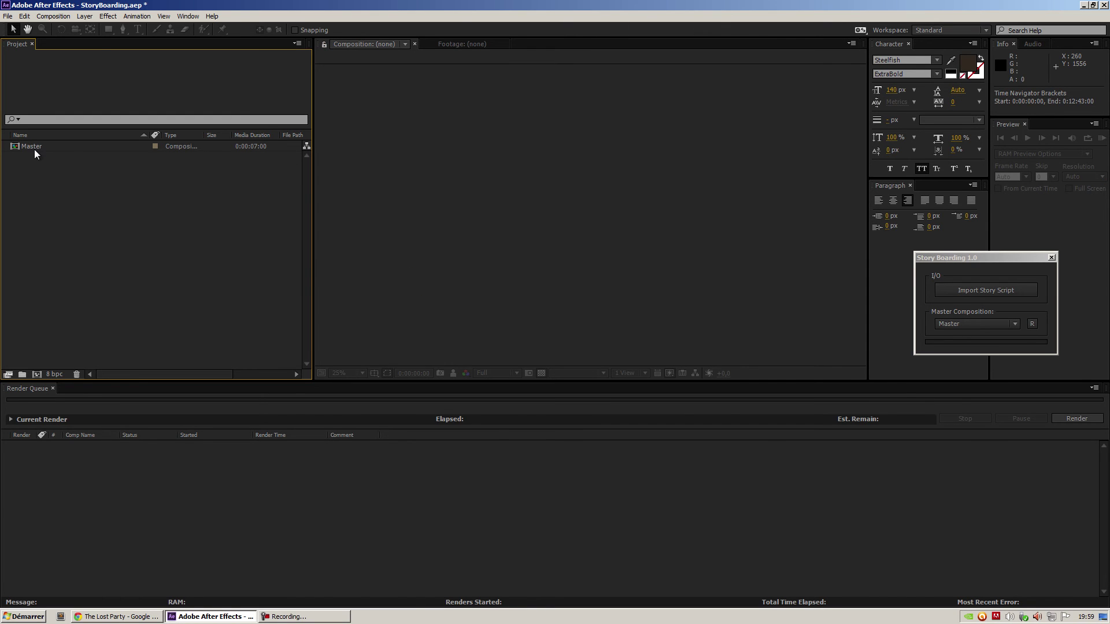
# Open Master with title/action safe guides shown and create a new solid named bg.
pyautogui.doubleClick(34, 148)
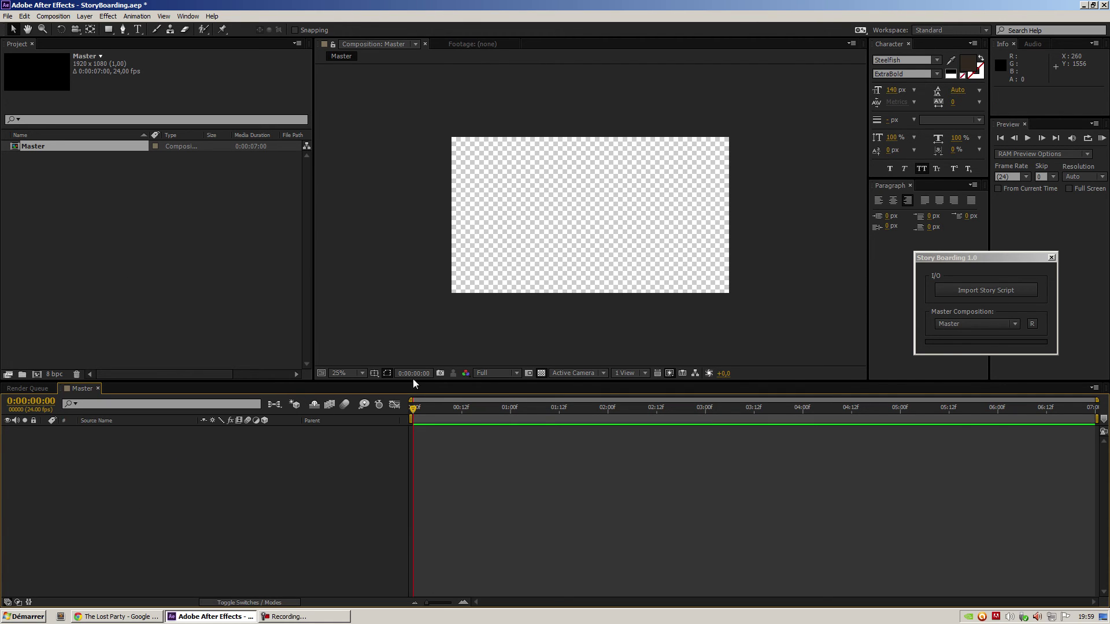
pyautogui.click(375, 372)
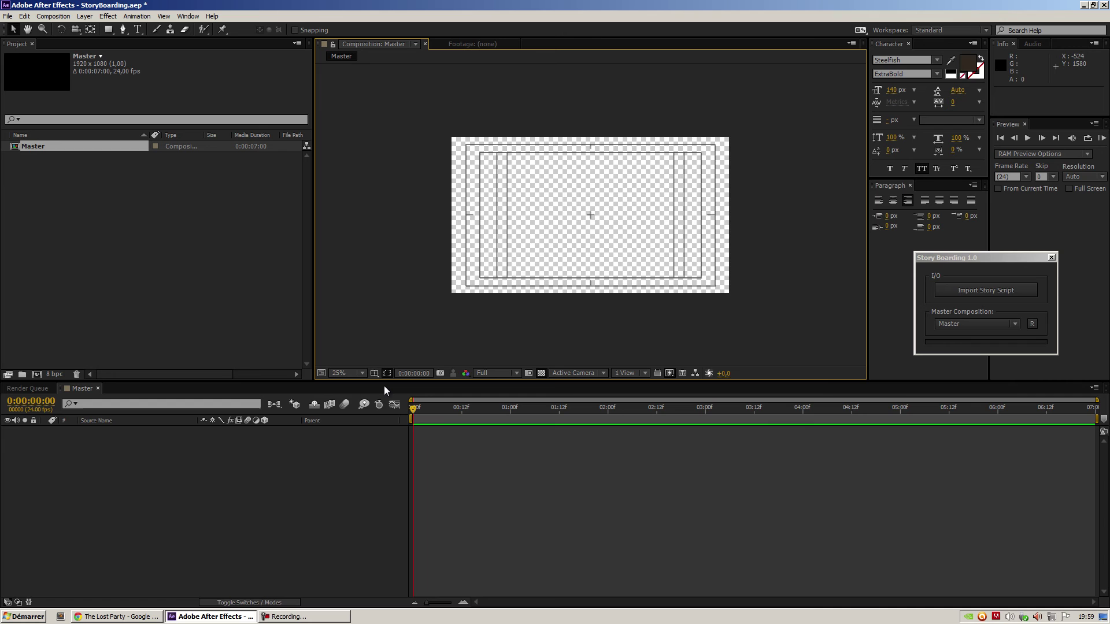
pyautogui.rightClick(170, 456)
pyautogui.moveTo(212, 456)
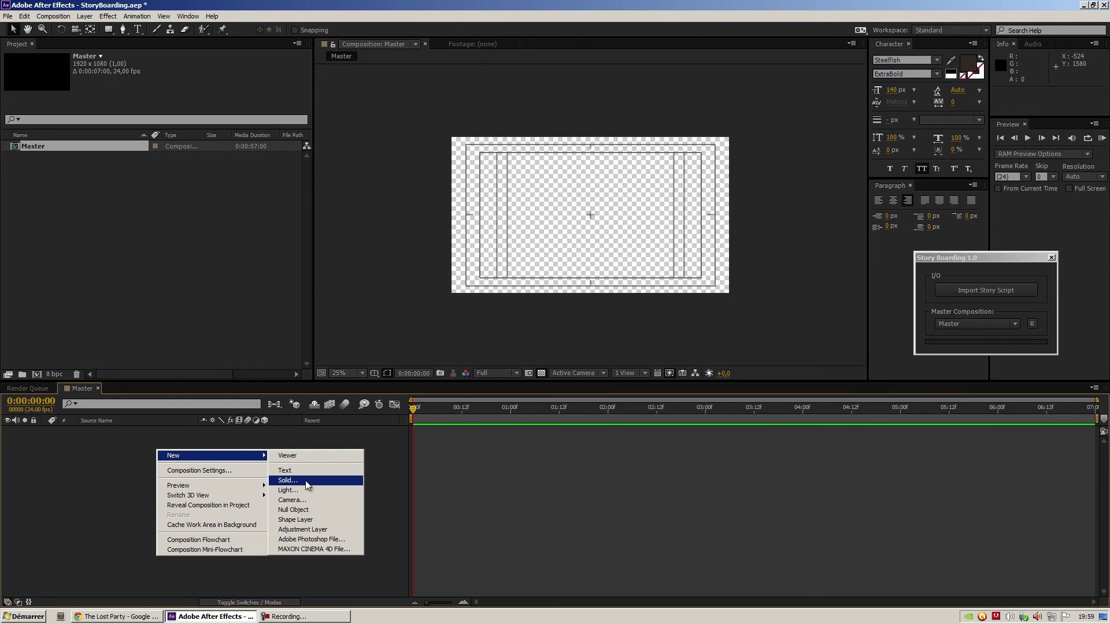
pyautogui.click(305, 481)
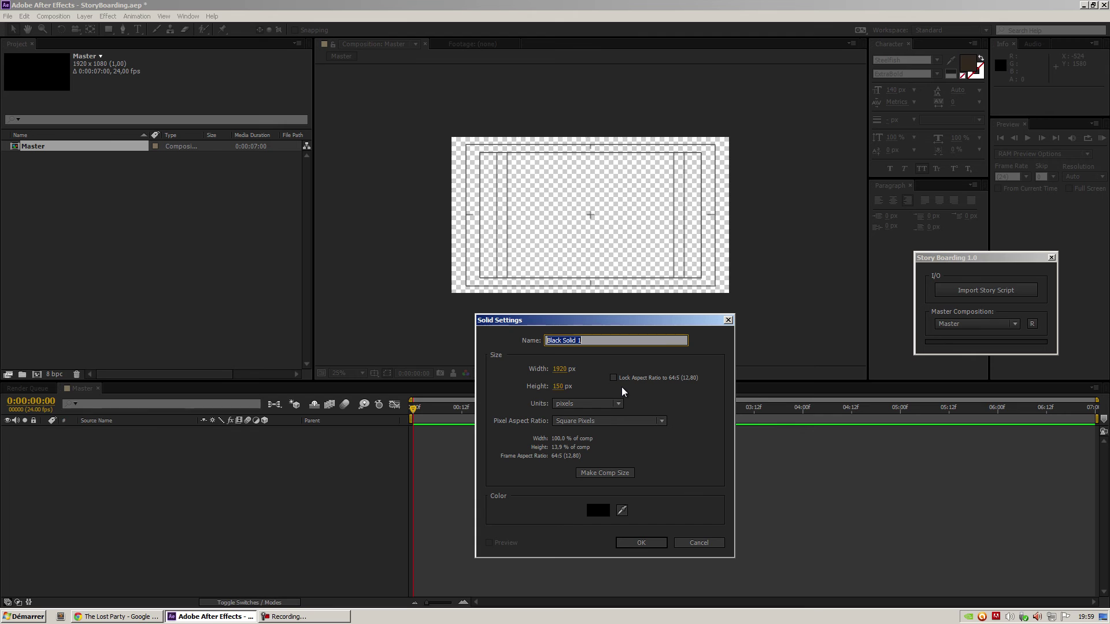
pyautogui.write('bg')
pyautogui.press('Return')
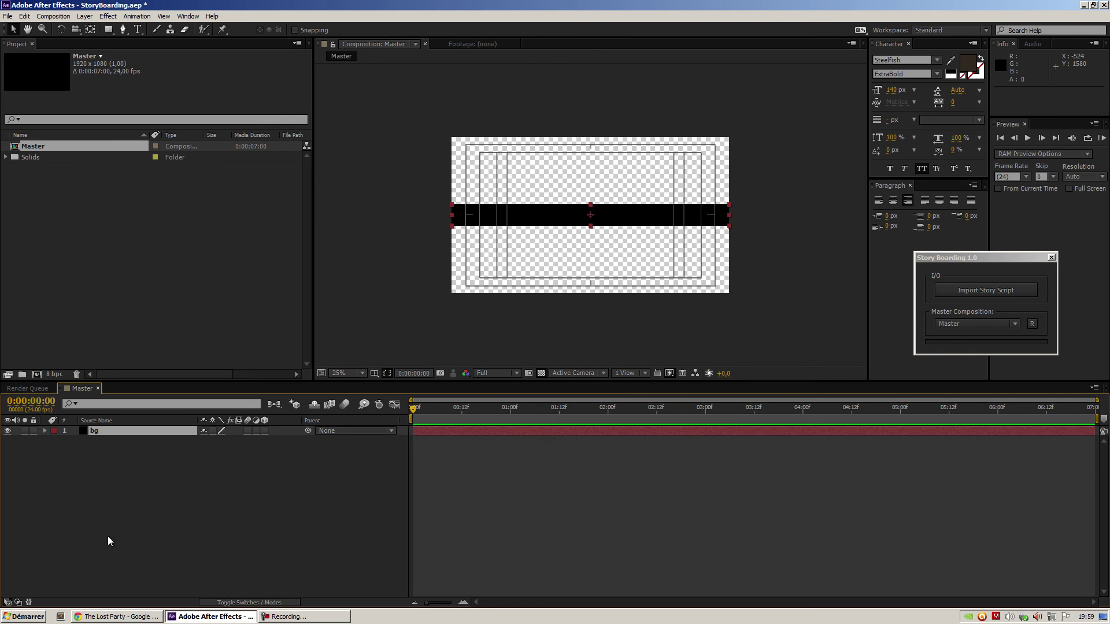
# Set bg's anchor point Y to 0 and Position Y to 1080 so it sits at the bottom.
pyautogui.press('a')
pyautogui.click(225, 441)
pyautogui.write('0')
pyautogui.press('Return')
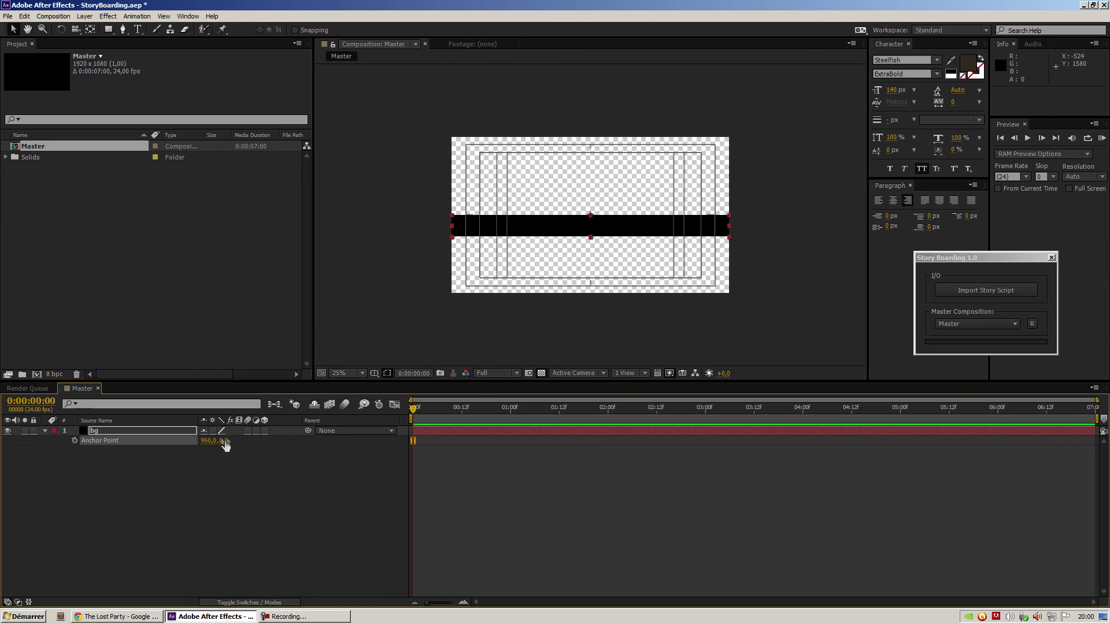
pyautogui.click(224, 441)
pyautogui.write('0')
pyautogui.press('Return')
pyautogui.press('p')
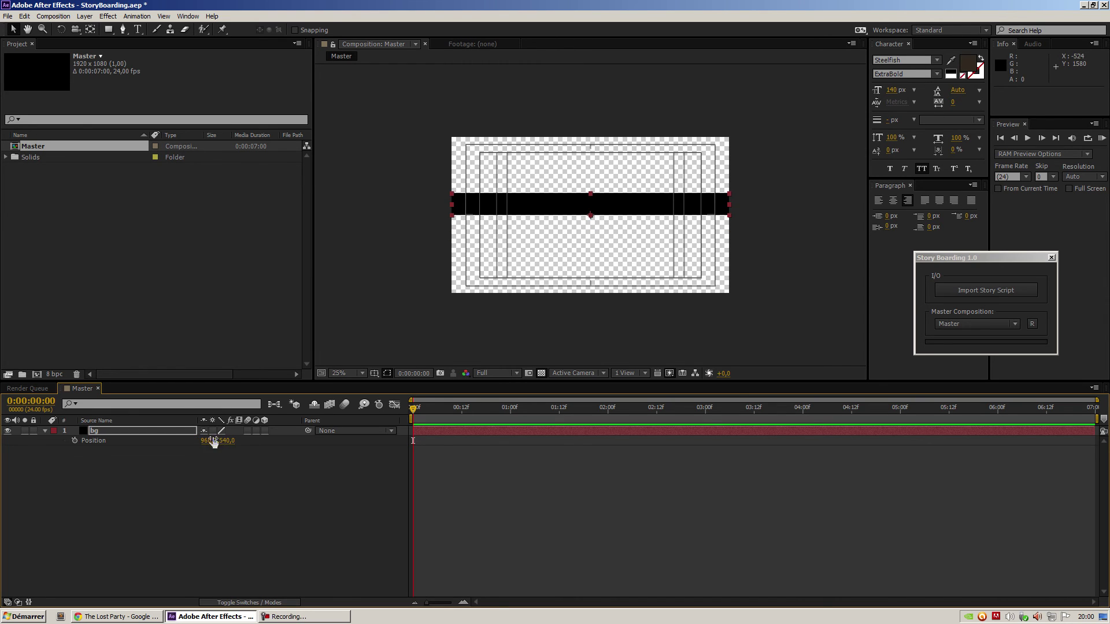
pyautogui.click(228, 441)
pyautogui.write('1080')
pyautogui.press('Return')
pyautogui.click(92, 504)
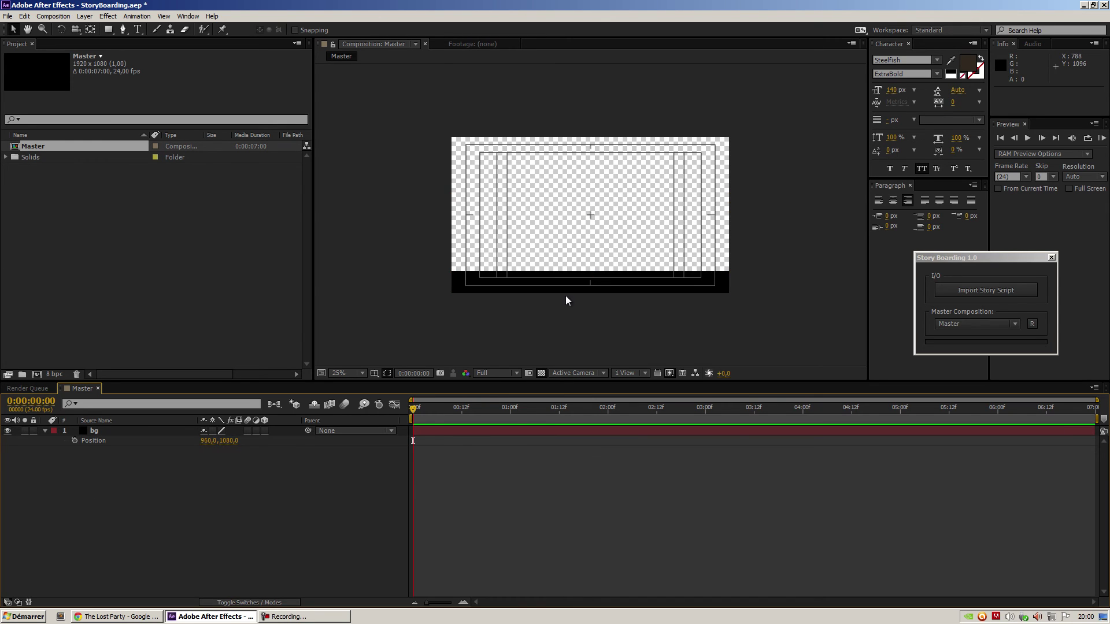
# Import Logo.jpg into Master, scale it to 20% and place it bottom-right over the bar.
pyautogui.doubleClick(105, 213)
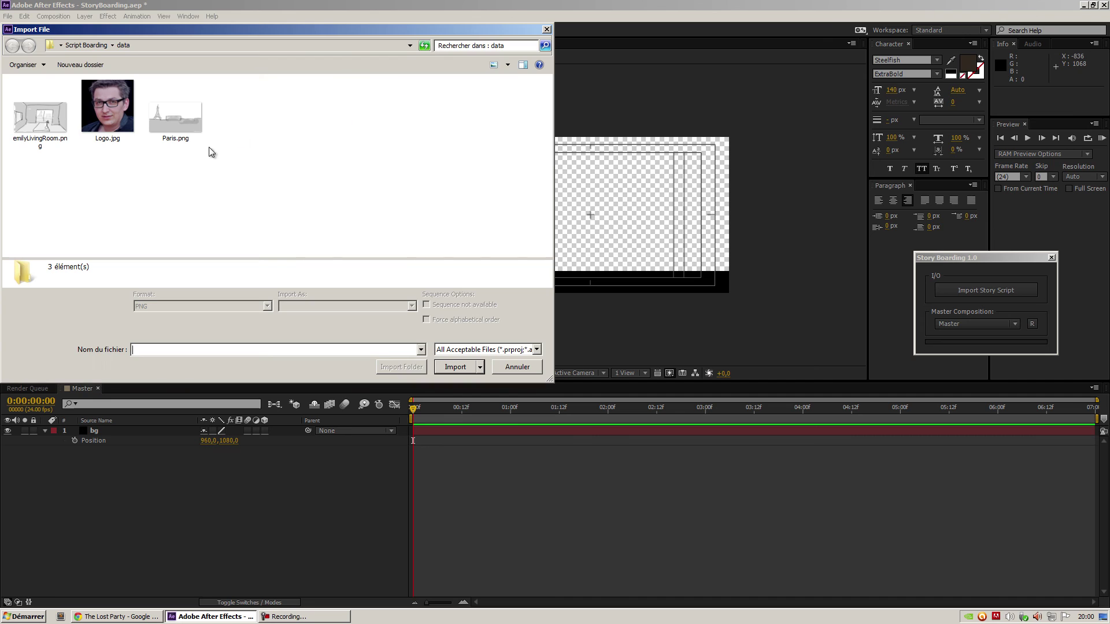
pyautogui.doubleClick(122, 110)
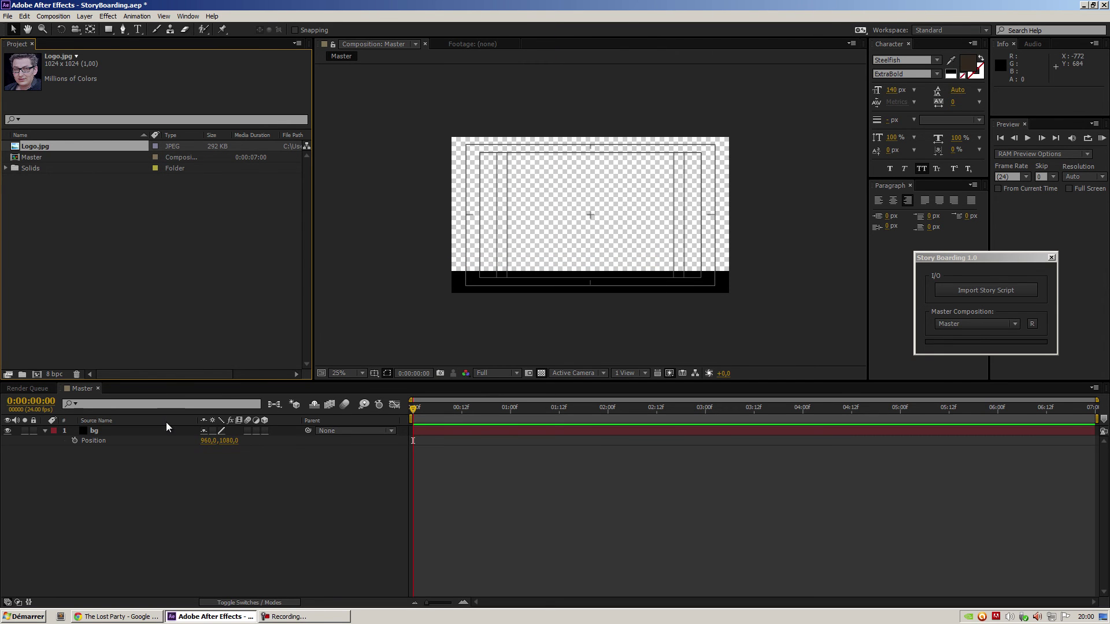
pyautogui.hotkey('ctrl', '/')
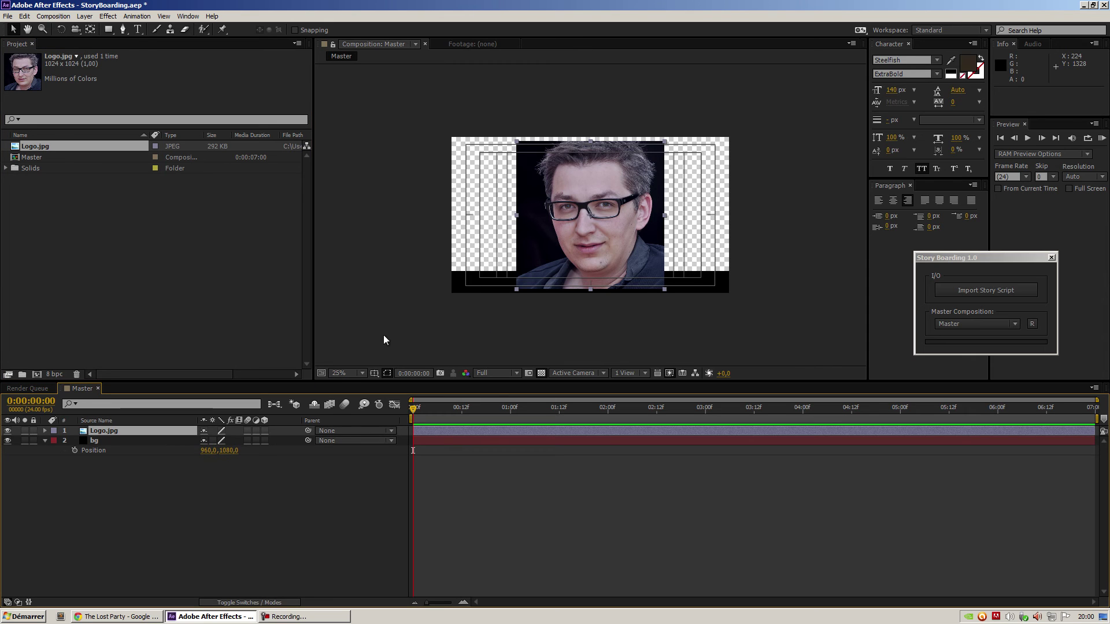
pyautogui.press('s')
pyautogui.click(238, 441)
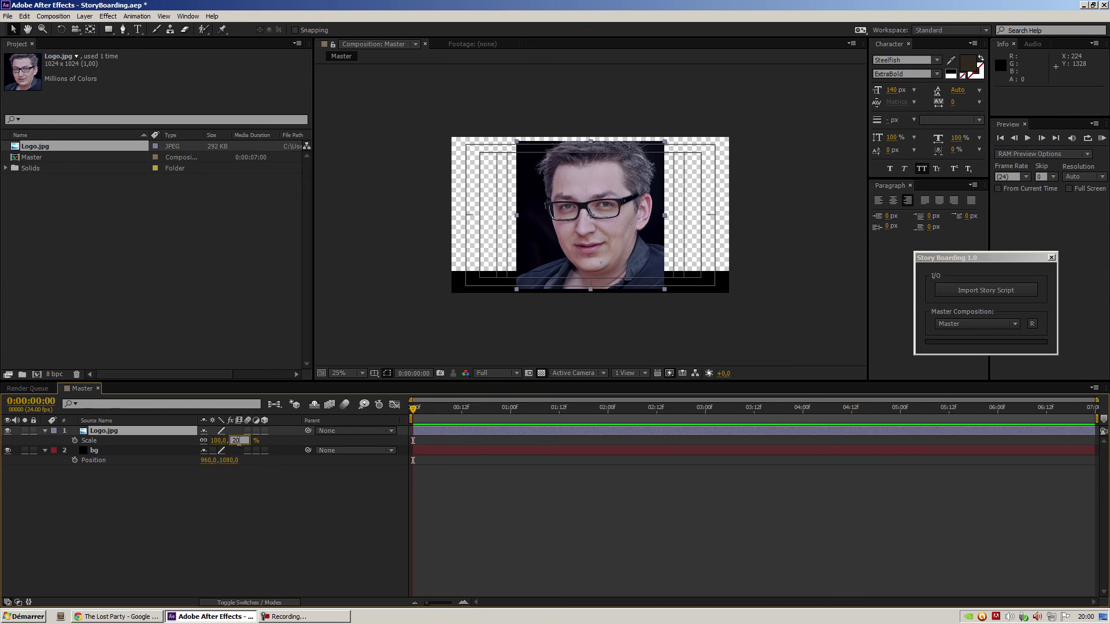
pyautogui.press('Return')
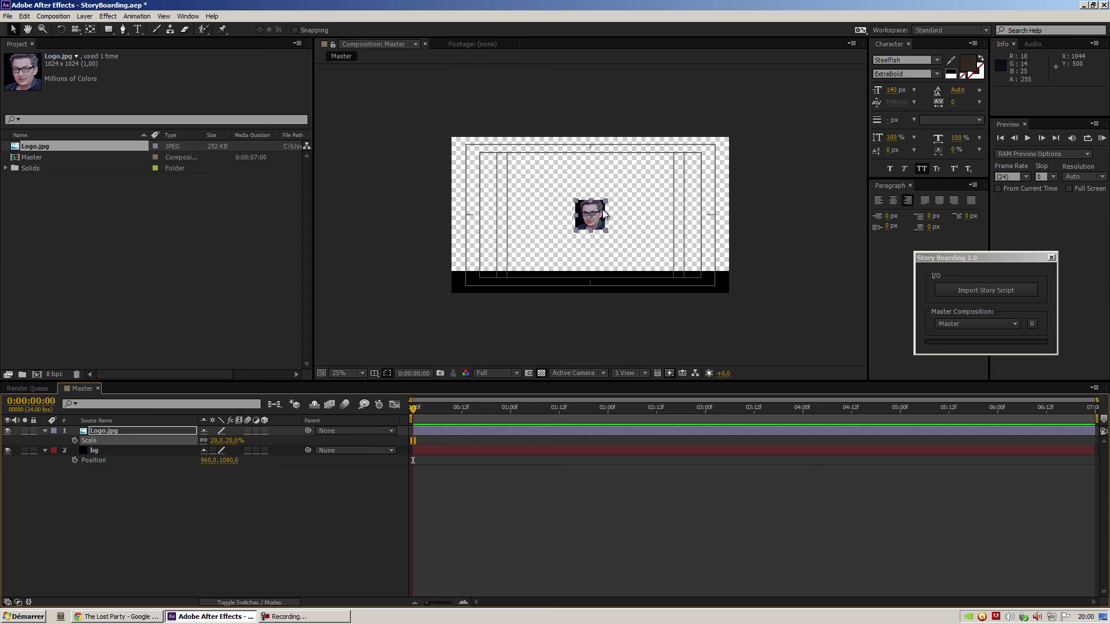
pyautogui.moveTo(601, 212); pyautogui.dragTo(711, 275)
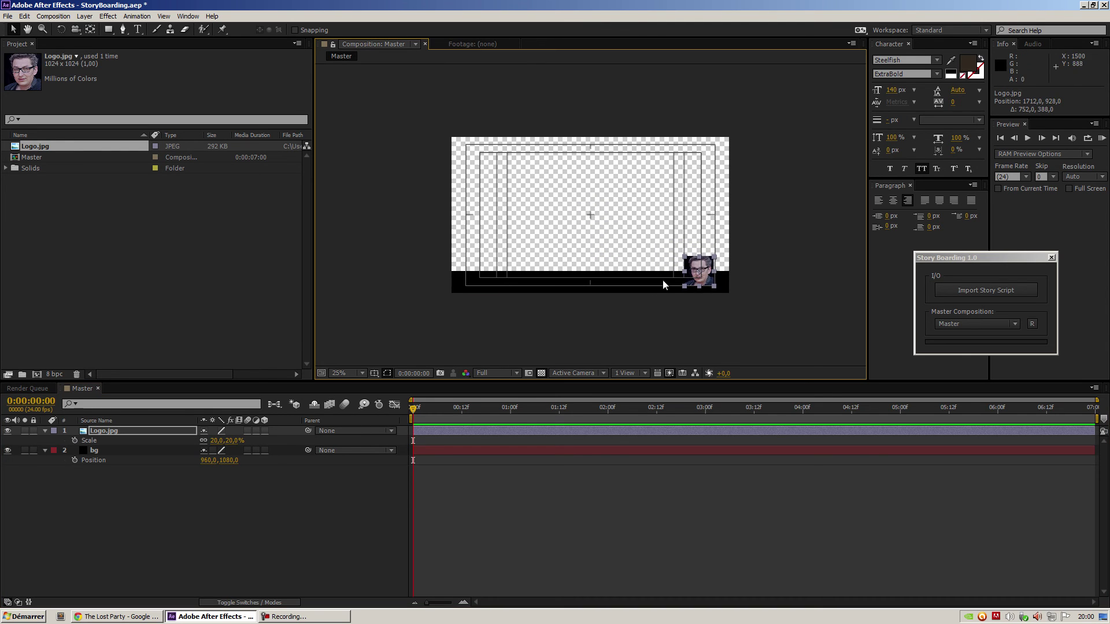
# Create white, left-aligned TIMECODE text in Regular weight.
pyautogui.click(958, 71)
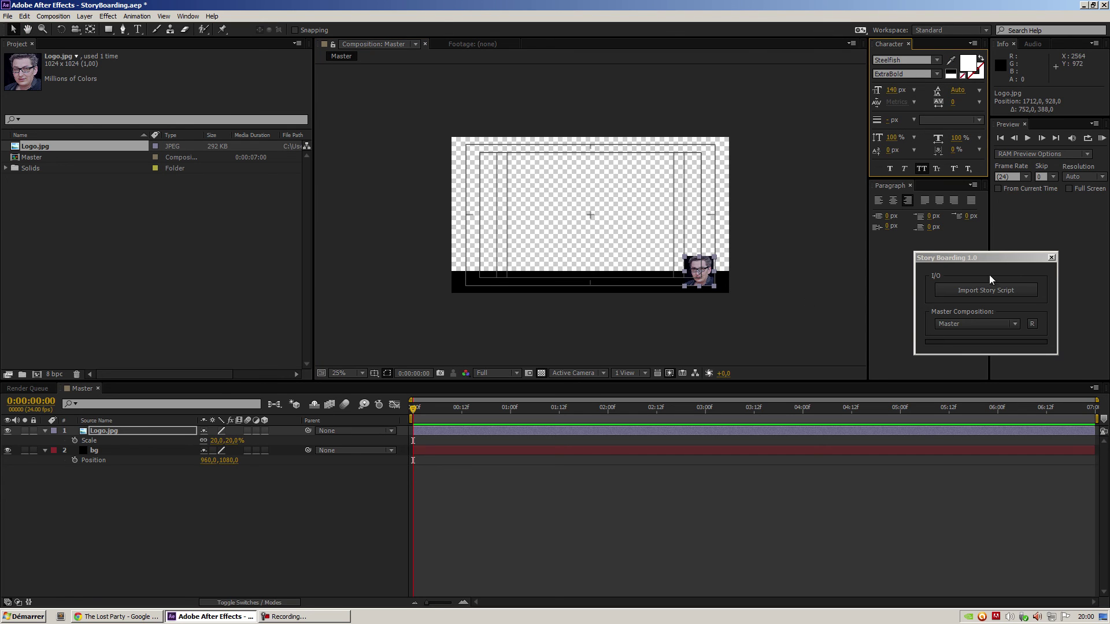
pyautogui.click(877, 203)
pyautogui.click(113, 29)
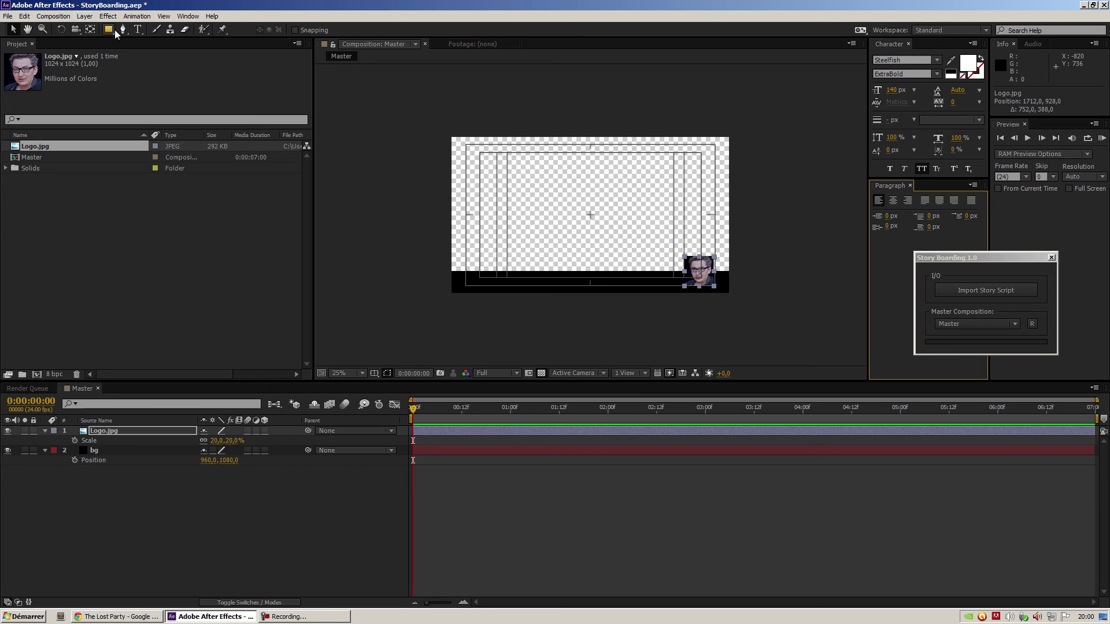
pyautogui.click(137, 29)
pyautogui.click(473, 283)
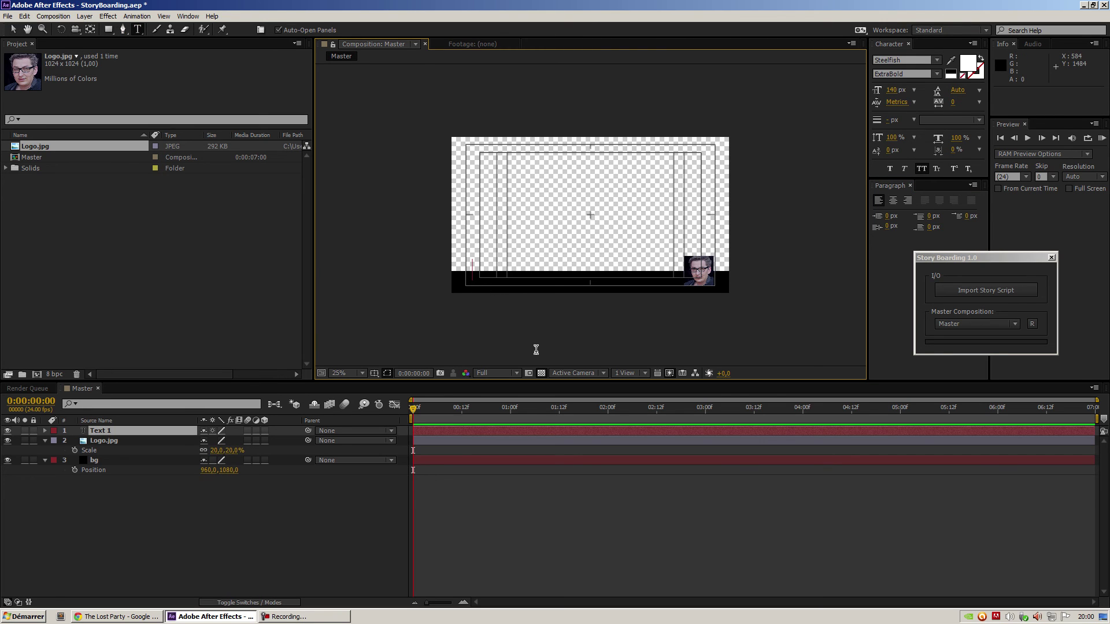
pyautogui.write('TIMECODE')
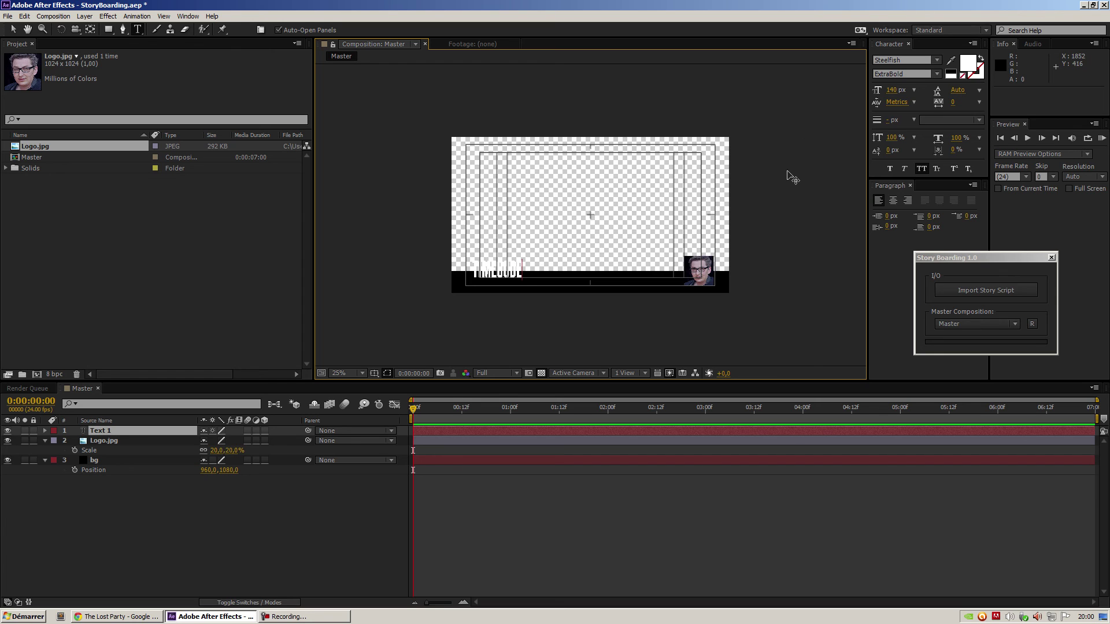
pyautogui.hotkey('ctrl', 'a')
pyautogui.click(936, 73)
pyautogui.click(909, 94)
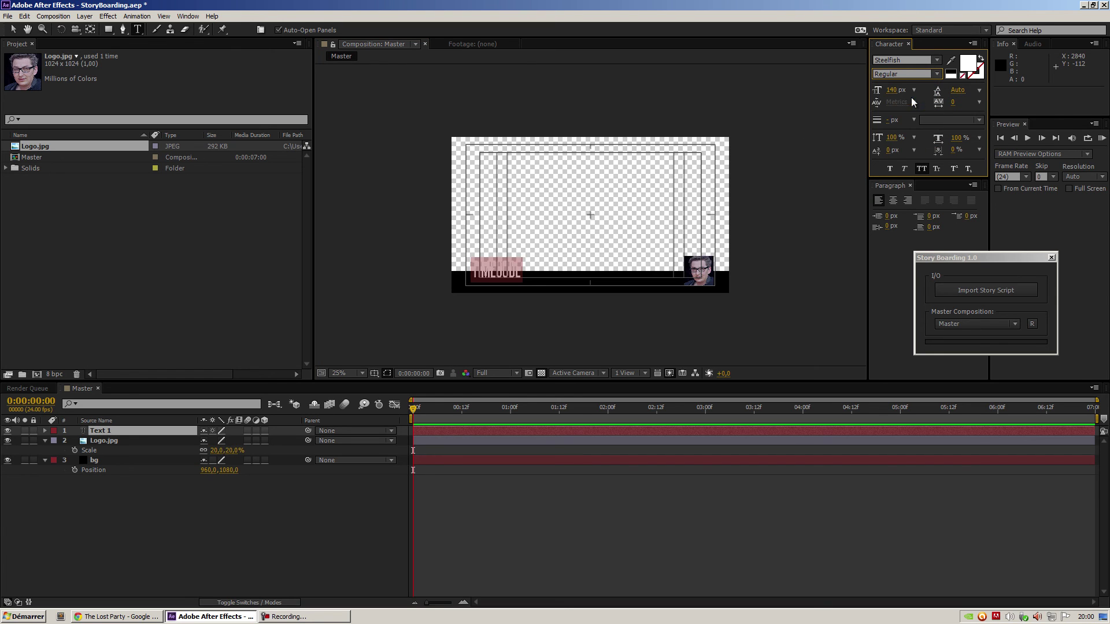
pyautogui.click(95, 429)
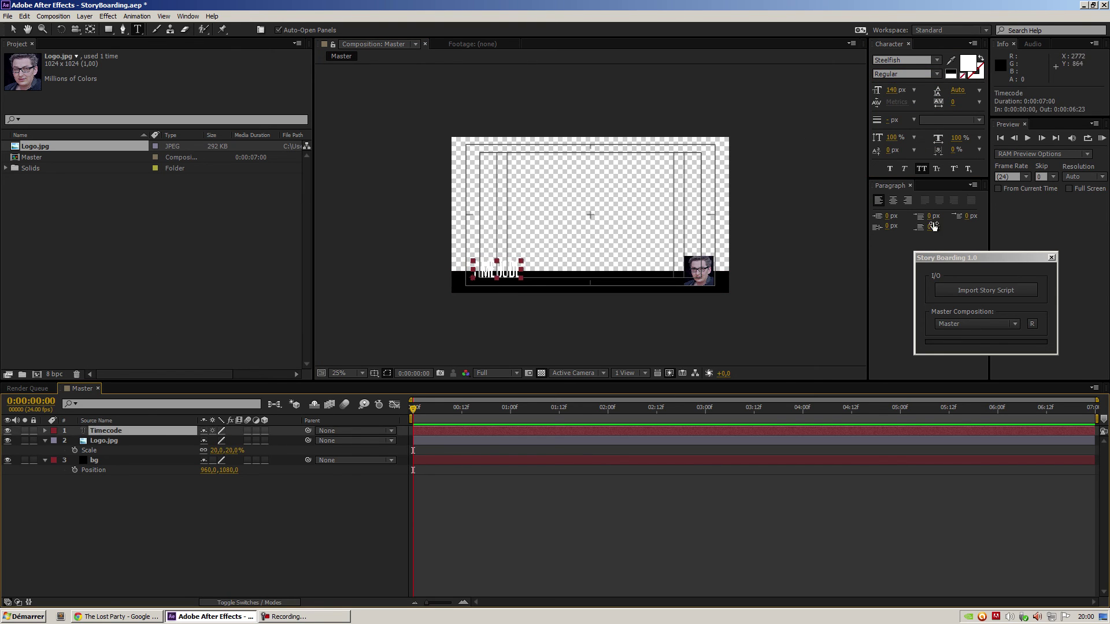
# Reduce the TIMECODE font size and move the text into the black bar's lower left.
pyautogui.moveTo(892, 90); pyautogui.dragTo(889, 91)
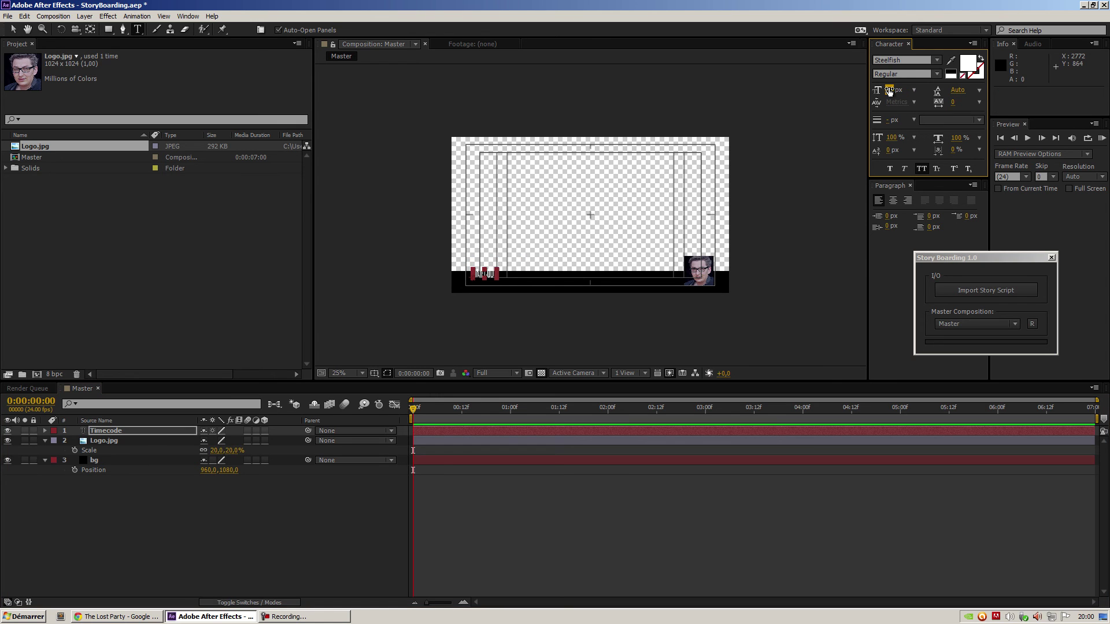
pyautogui.scroll(1, 378, 288)
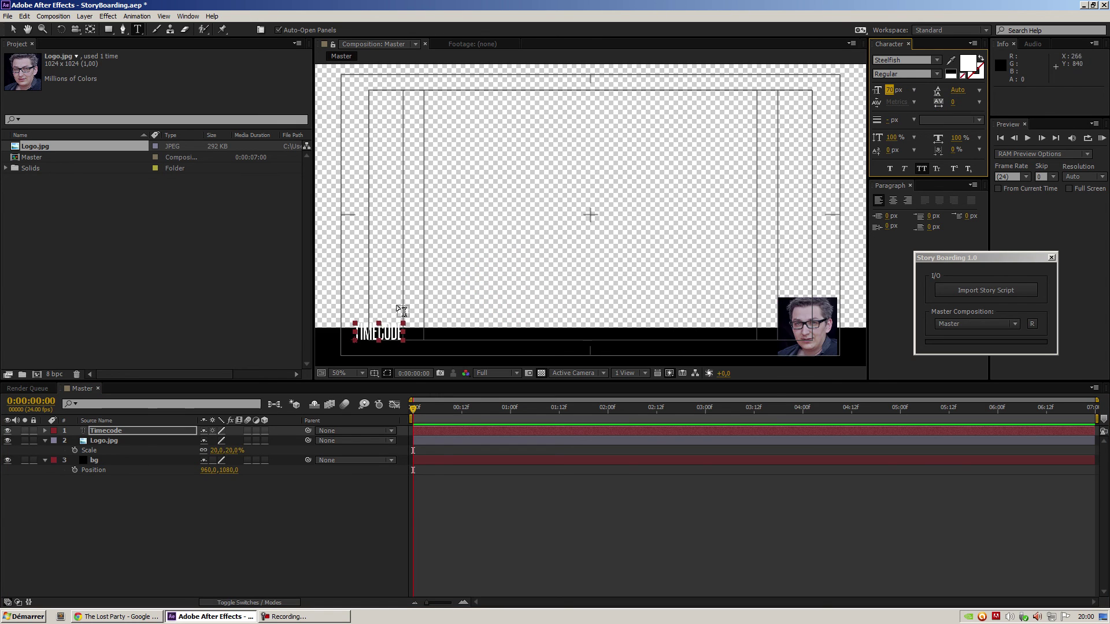
pyautogui.moveTo(460, 272); pyautogui.dragTo(539, 201)
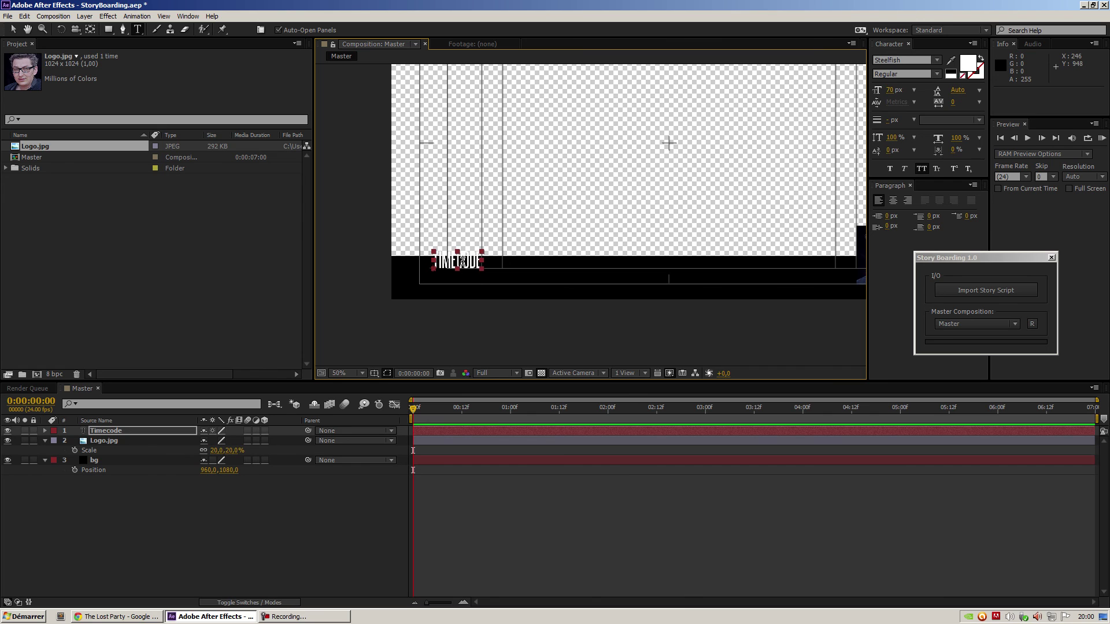
pyautogui.press('v')
pyautogui.moveTo(463, 261); pyautogui.dragTo(450, 278)
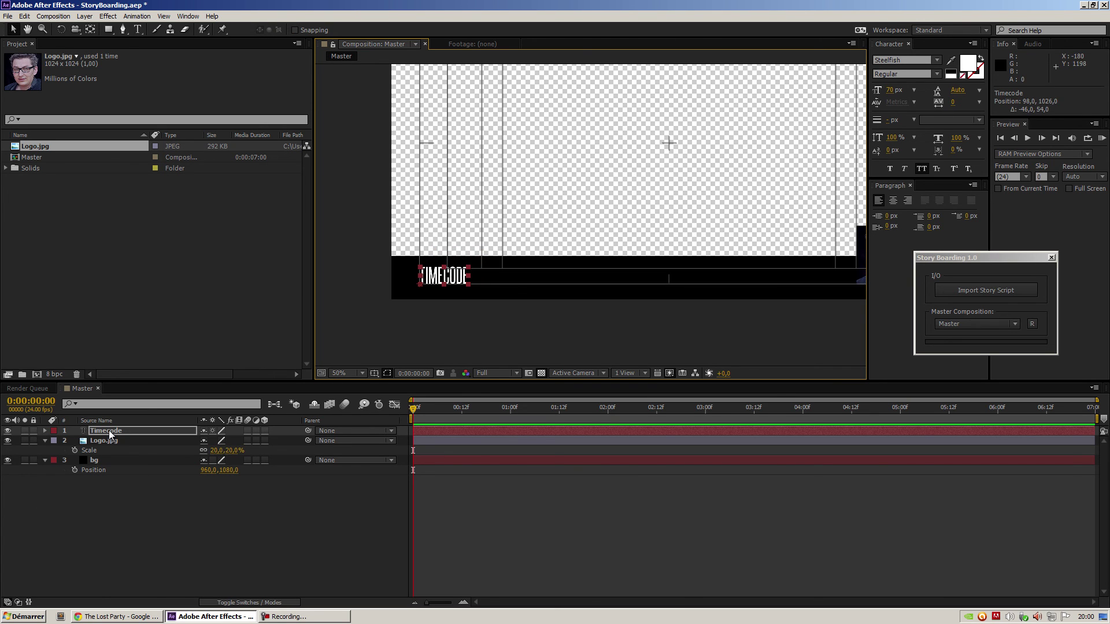
# Add a timeToCurrentFormat() expression to the Timecode layer's Source Text and scrub to verify.
pyautogui.click(110, 432)
pyautogui.click(45, 431)
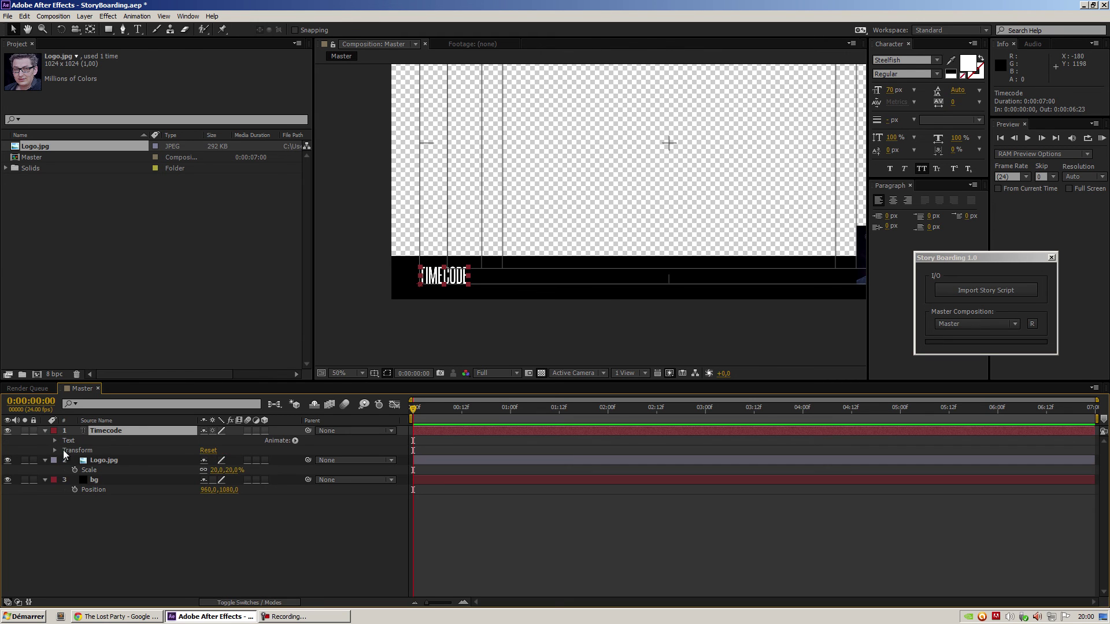
pyautogui.click(54, 441)
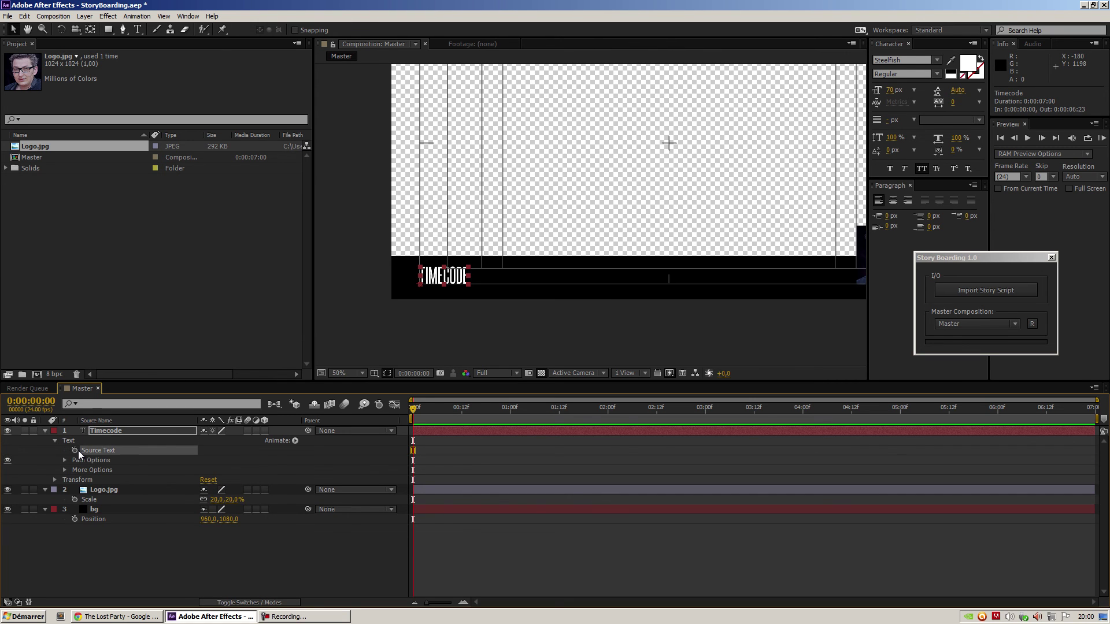
pyautogui.keyDown('alt'); pyautogui.click(74, 451); pyautogui.keyUp('alt')
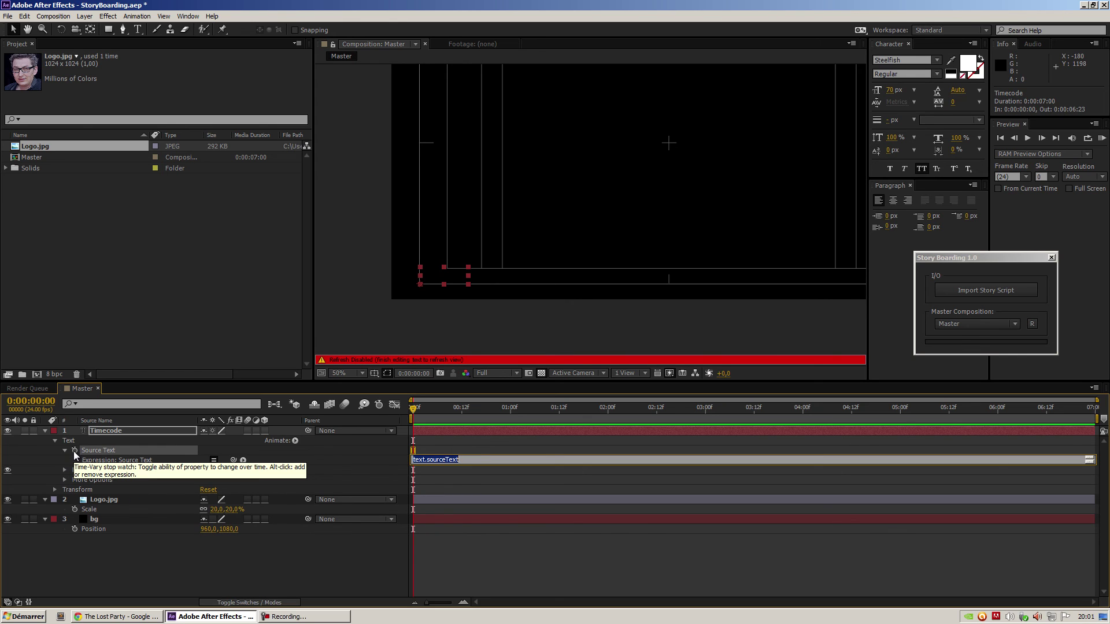
pyautogui.write('timeToCurrentFormat(')
pyautogui.press('KP_Enter')
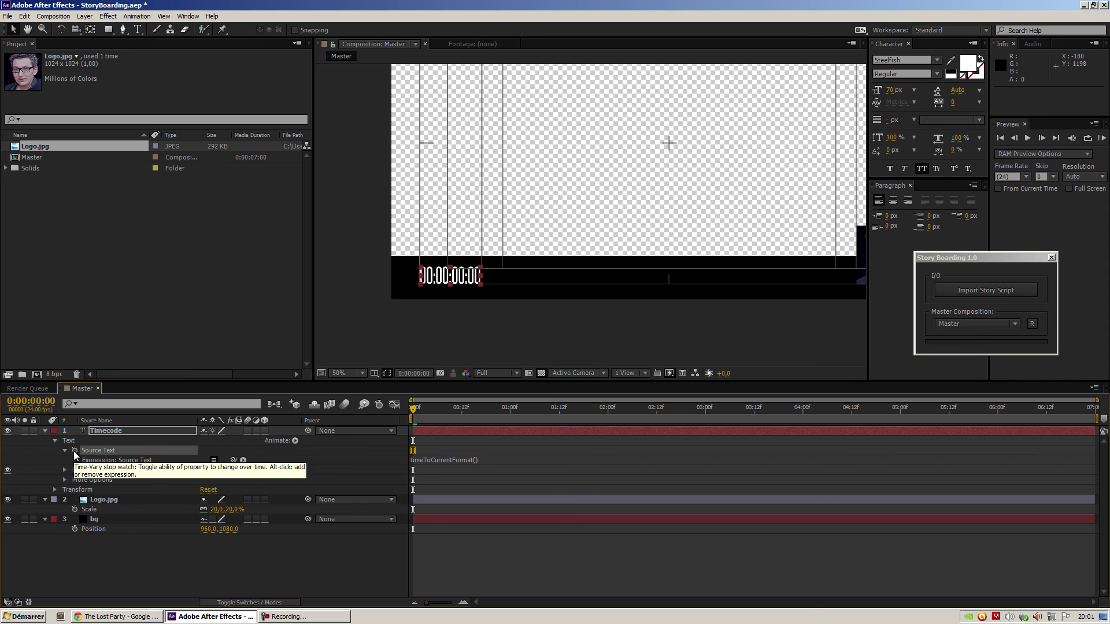
pyautogui.moveTo(430, 411)
pyautogui.mouseDown()
pyautogui.moveTo(916, 441)
pyautogui.moveTo(944, 470)
pyautogui.moveTo(376, 470)
pyautogui.mouseUp()
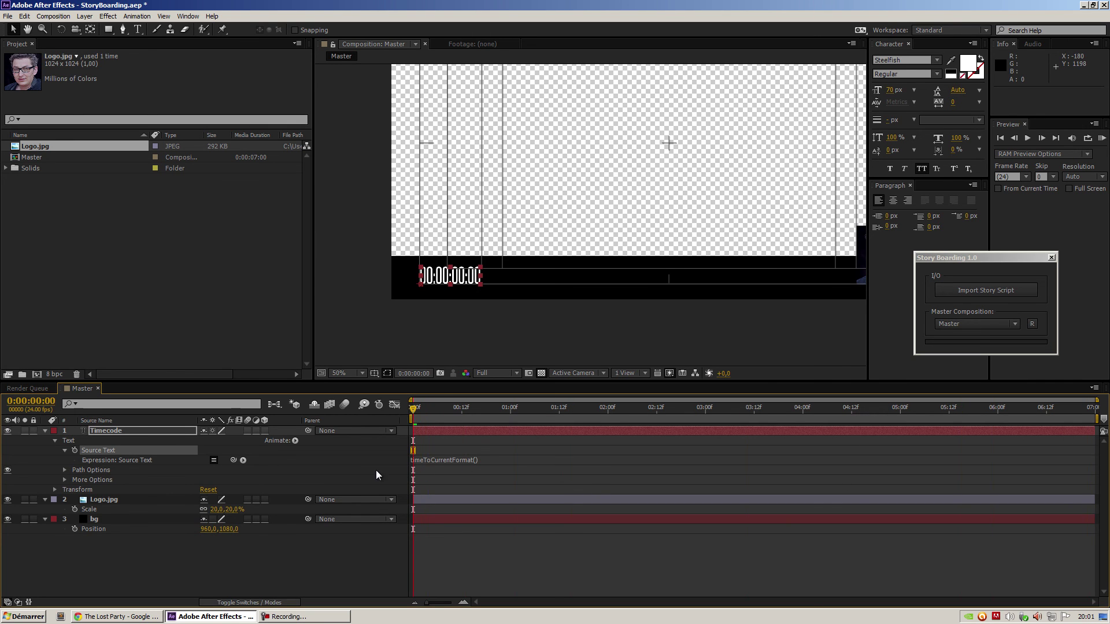
# With Master selected, import The Lost Party.astx through the Story Boarding panel.
pyautogui.click(45, 430)
pyautogui.click(43, 447)
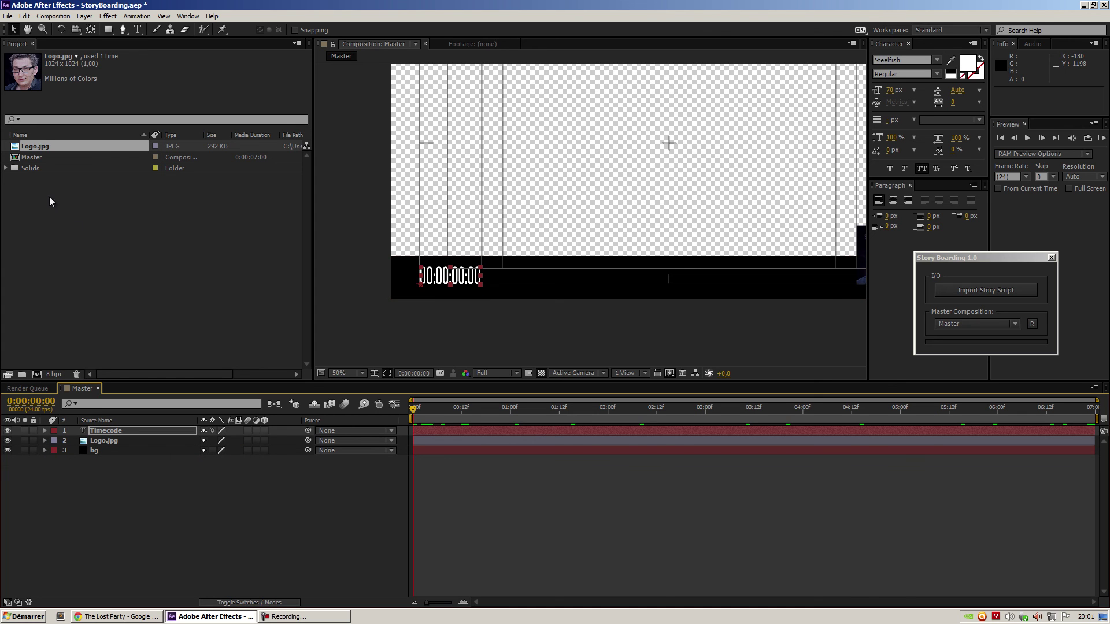
pyautogui.click(38, 156)
pyautogui.moveTo(952, 261)
pyautogui.mouseDown()
pyautogui.moveTo(438, 140)
pyautogui.moveTo(431, 129)
pyautogui.mouseUp()
pyautogui.scroll(-1, 599, 179)
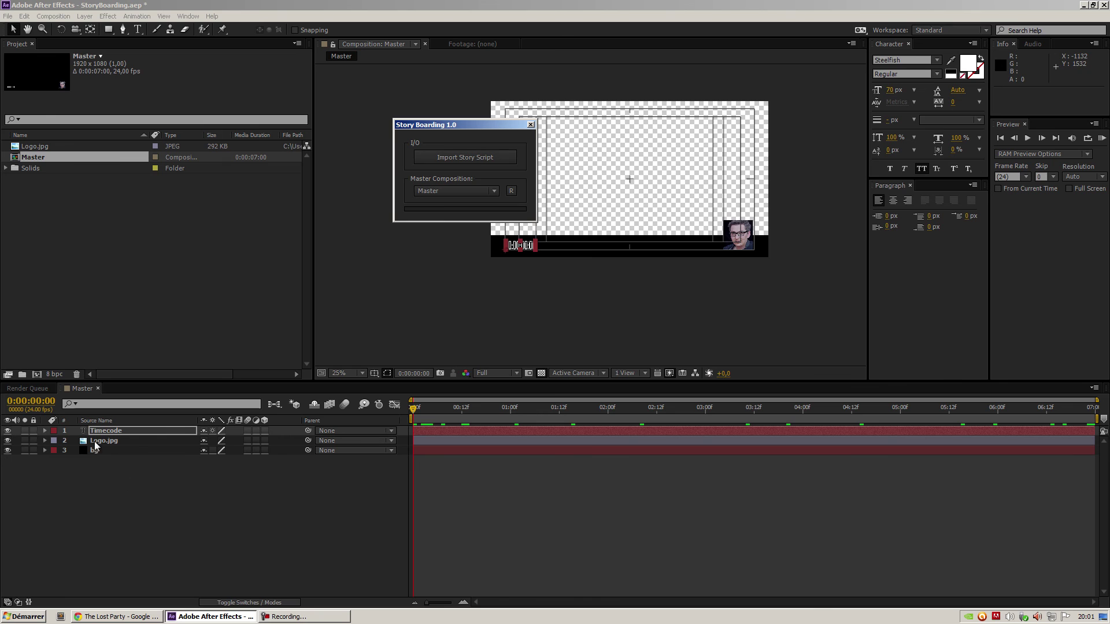
pyautogui.click(472, 156)
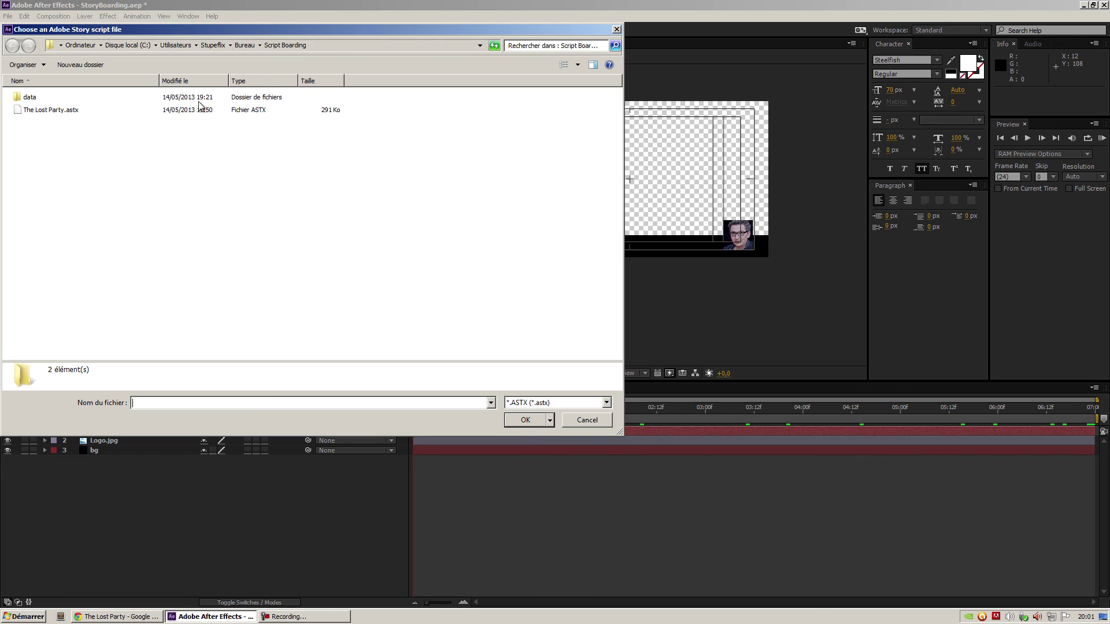
pyautogui.doubleClick(39, 110)
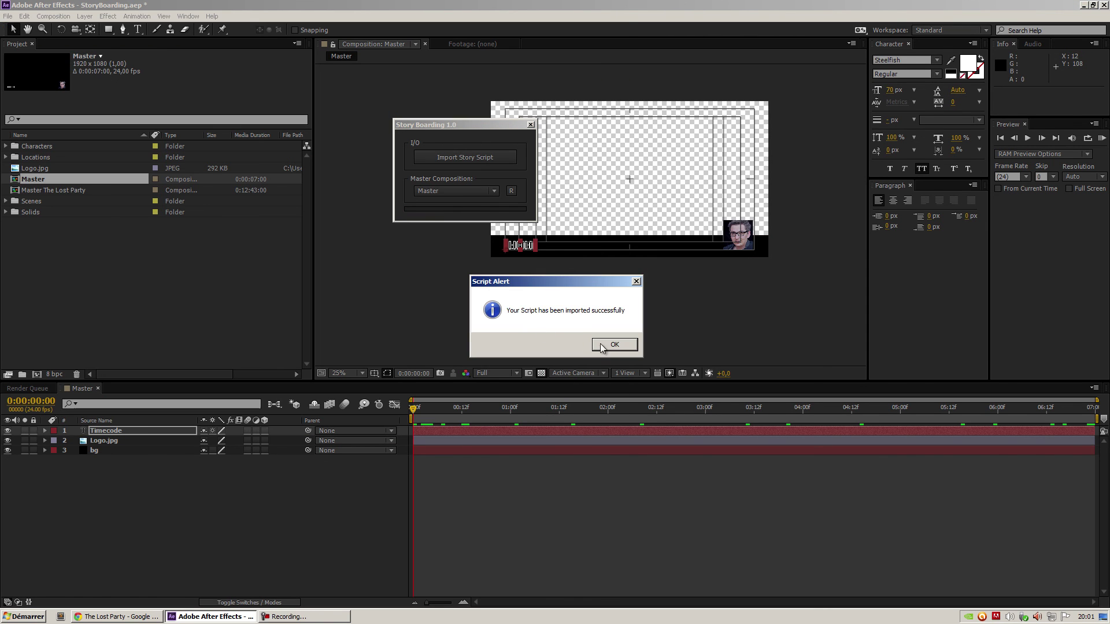
pyautogui.click(600, 343)
# Open Master The Lost Party, zoom out to the full 12 minutes, and select Timecode, Logo.jpg, bg.
pyautogui.doubleClick(74, 190)
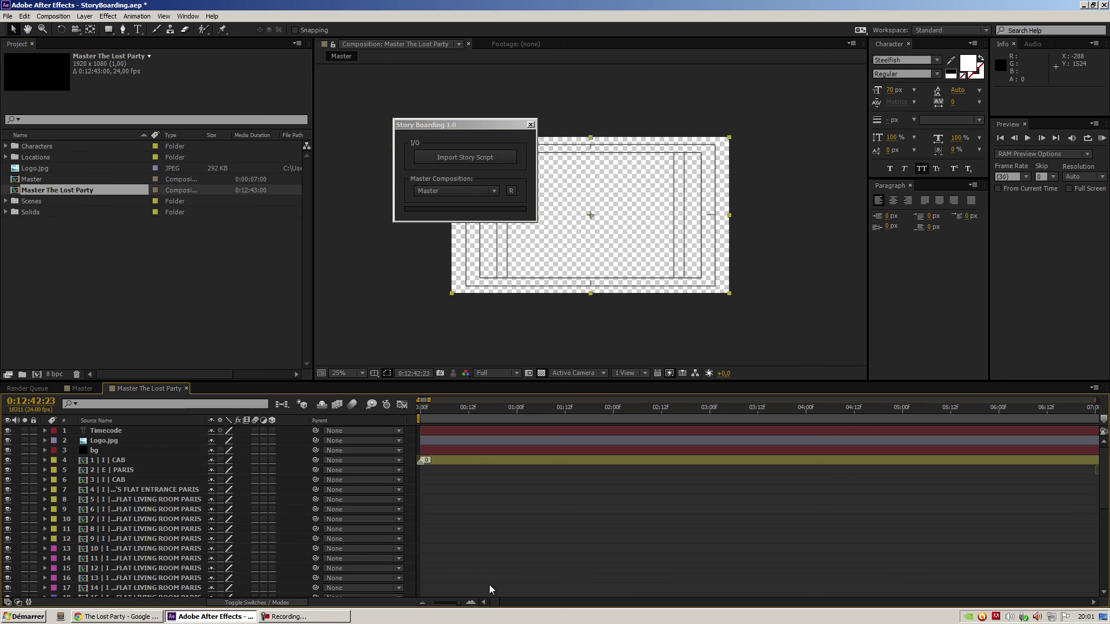
pyautogui.click(422, 602)
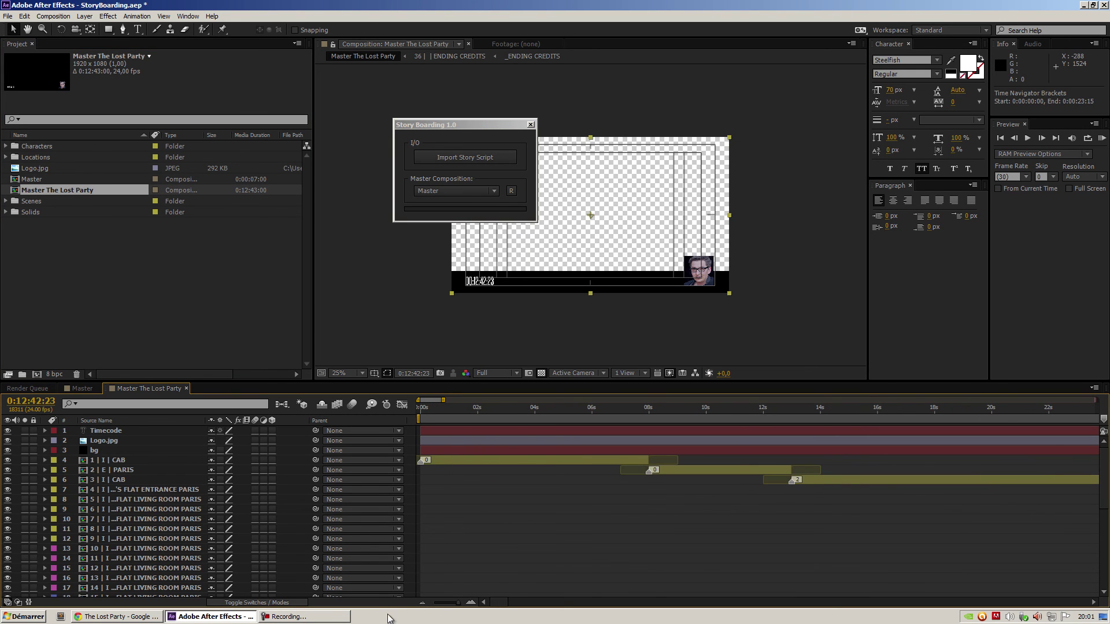
pyautogui.click(422, 602)
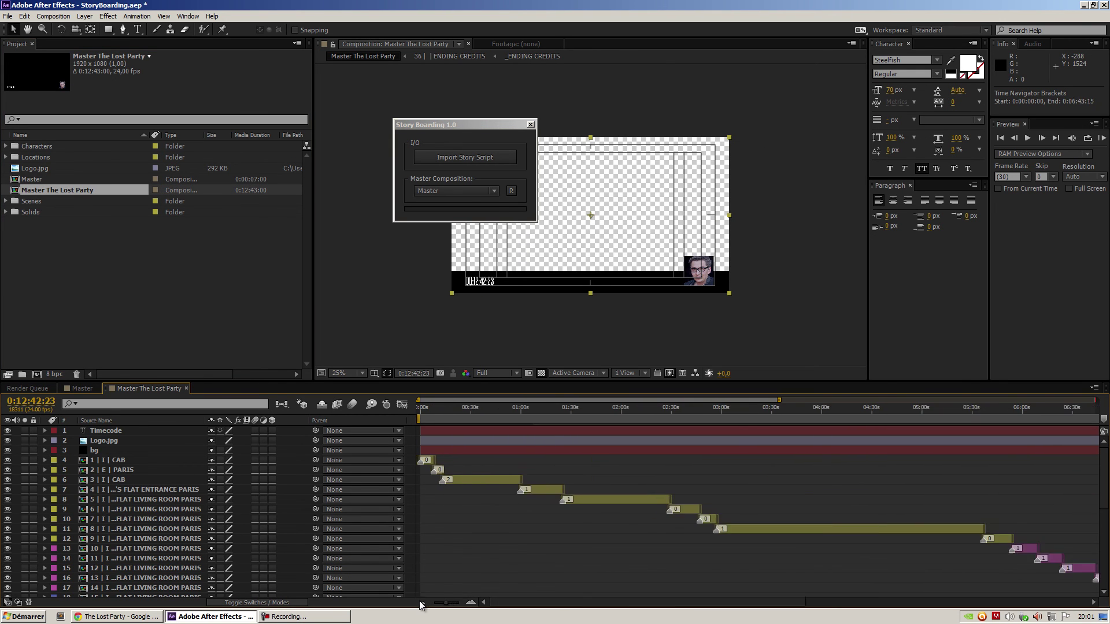
pyautogui.click(422, 602)
pyautogui.click(110, 432)
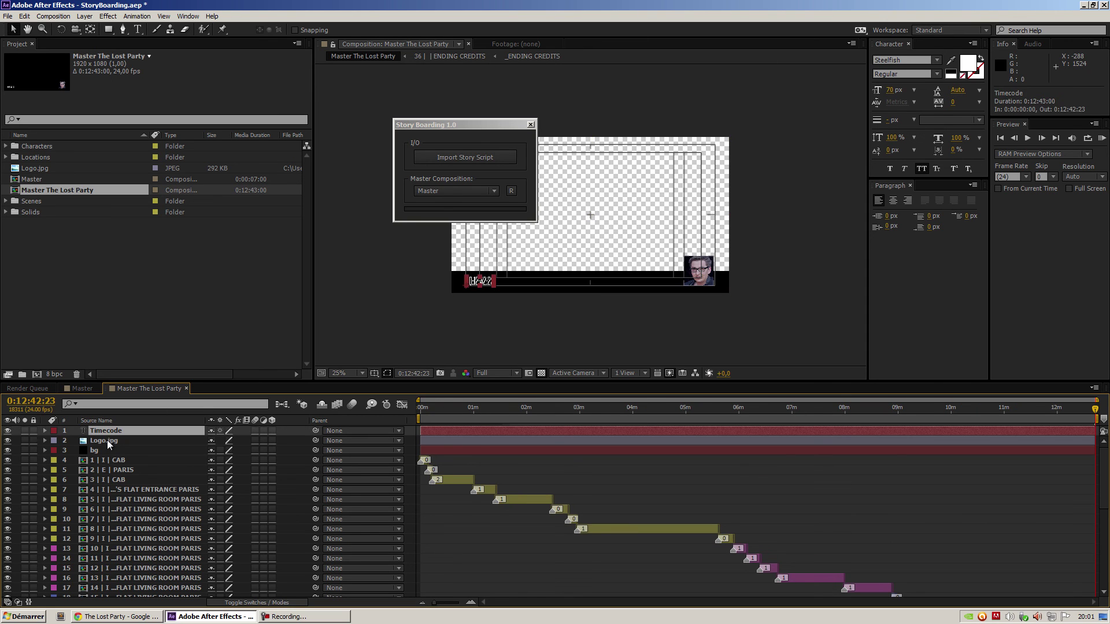
pyautogui.keyDown('shift'); pyautogui.click(109, 449); pyautogui.keyUp('shift')
# Scrub across the whole sequence checking the timecode, then close the Story Boarding 1.0 panel.
pyautogui.moveTo(439, 407)
pyautogui.mouseDown()
pyautogui.moveTo(422, 410)
pyautogui.moveTo(987, 407)
pyautogui.moveTo(917, 420)
pyautogui.moveTo(1046, 421)
pyautogui.mouseUp()
pyautogui.click(961, 459)
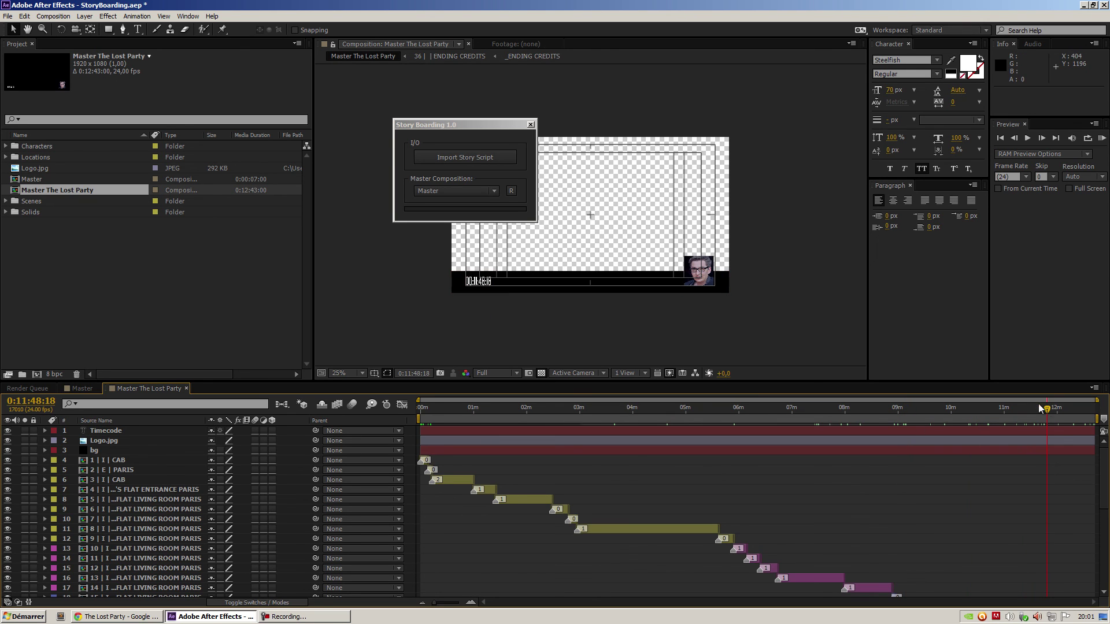
pyautogui.moveTo(1041, 409)
pyautogui.mouseDown()
pyautogui.moveTo(628, 422)
pyautogui.moveTo(1050, 430)
pyautogui.mouseUp()
pyautogui.moveTo(1049, 431); pyautogui.dragTo(400, 411)
pyautogui.click(529, 125)
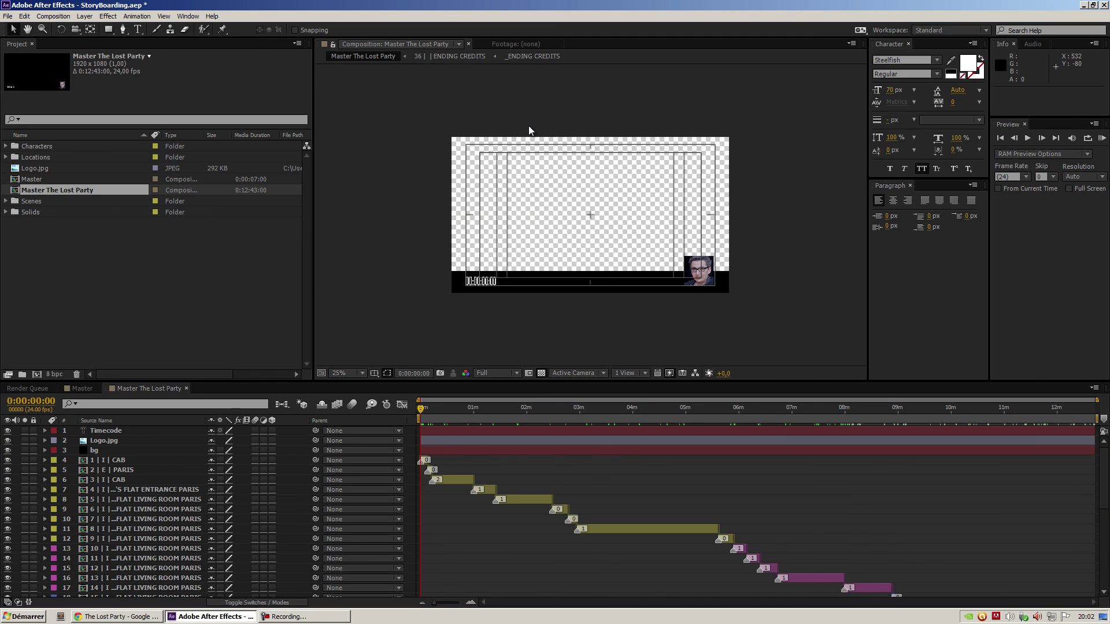